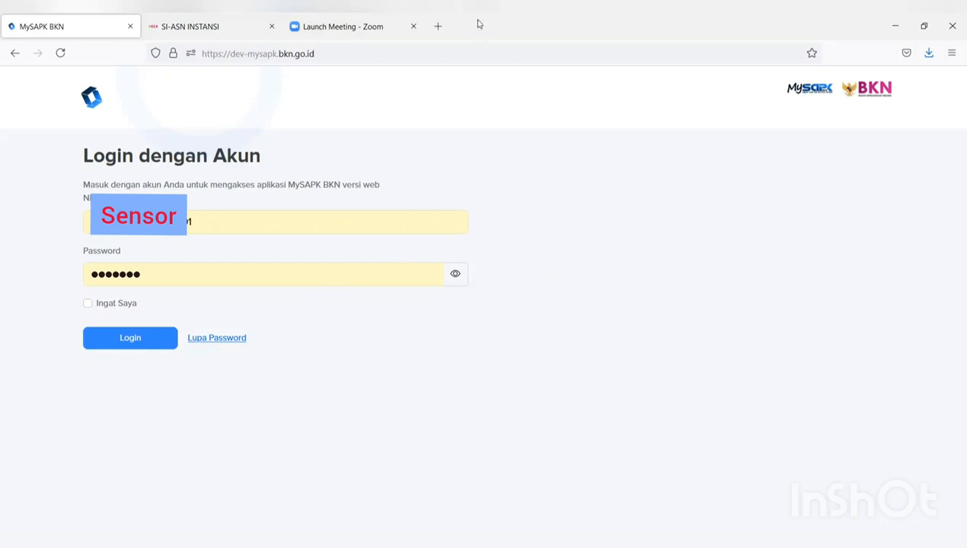
# - Open the live mysapk.bkn dashboard in a new tab, then switch back to the dev login tab
pyautogui.click(440, 28)
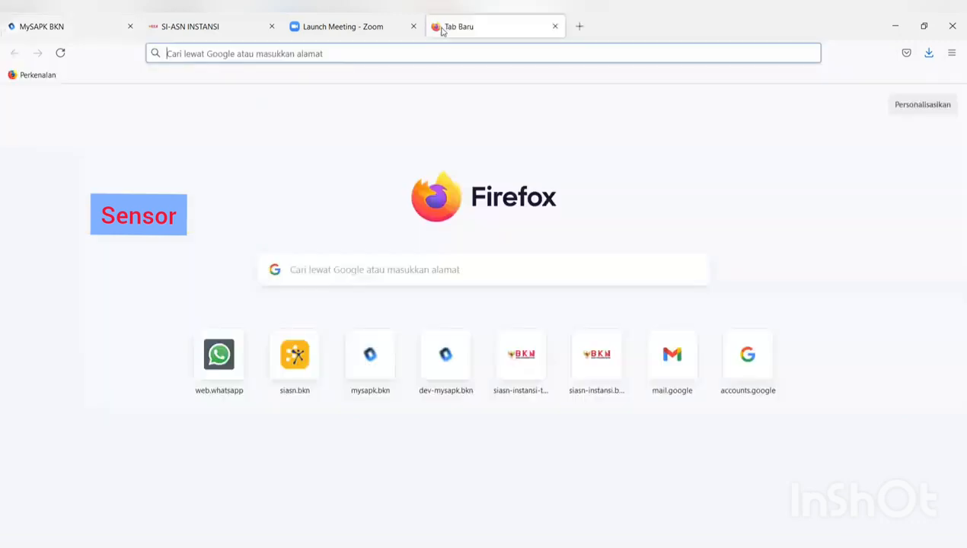
pyautogui.click(378, 374)
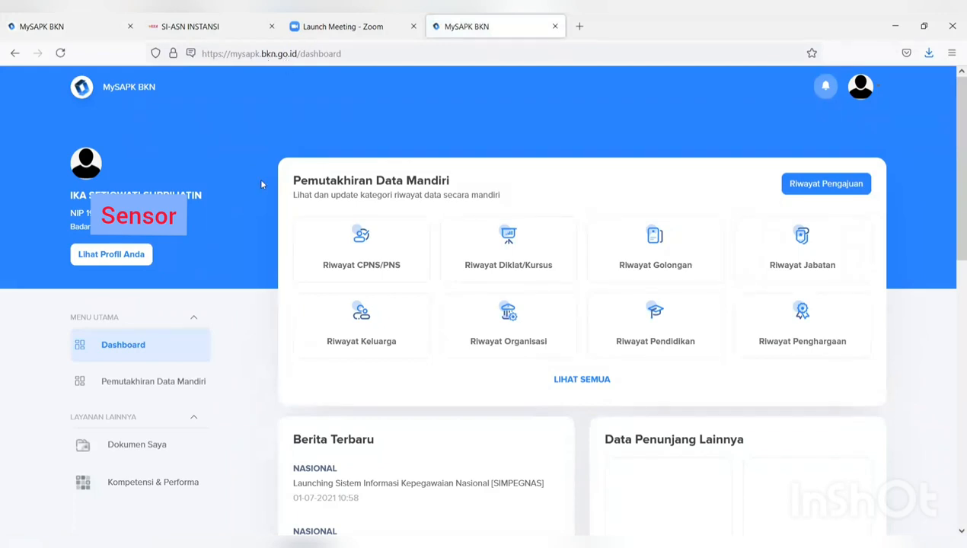
pyautogui.click(76, 25)
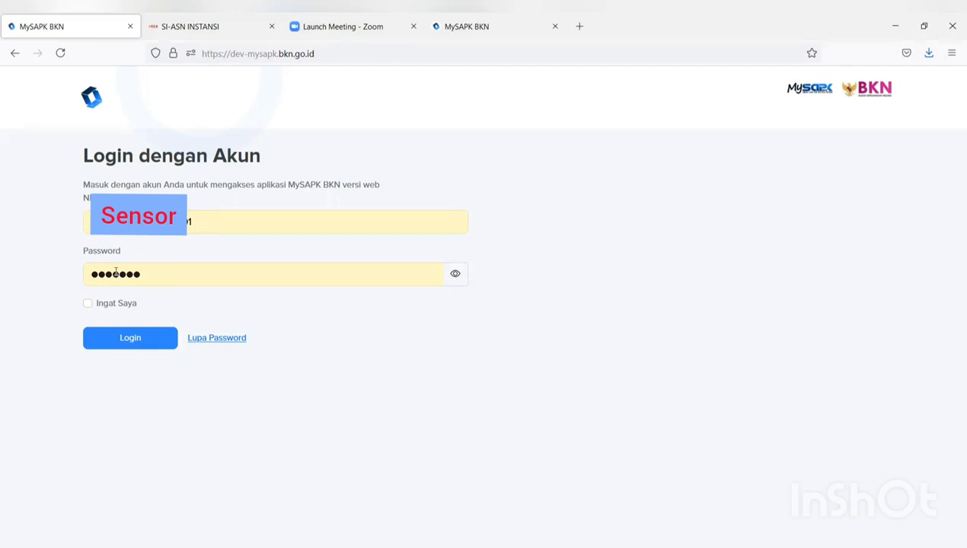
# - Log in to the dev site with the entered credentials and check the 0/12 self-update progress
pyautogui.click(134, 345)
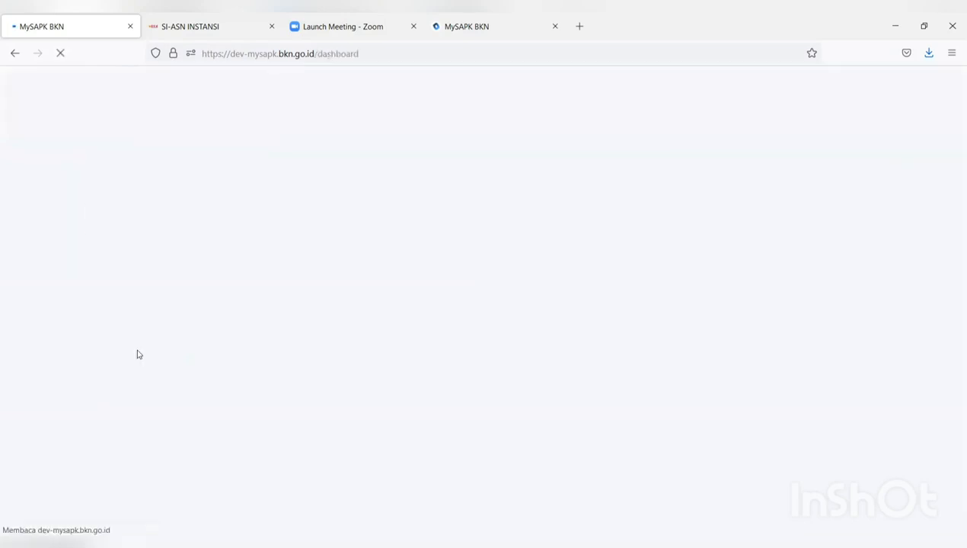
pyautogui.scroll(-3, 559, 312)
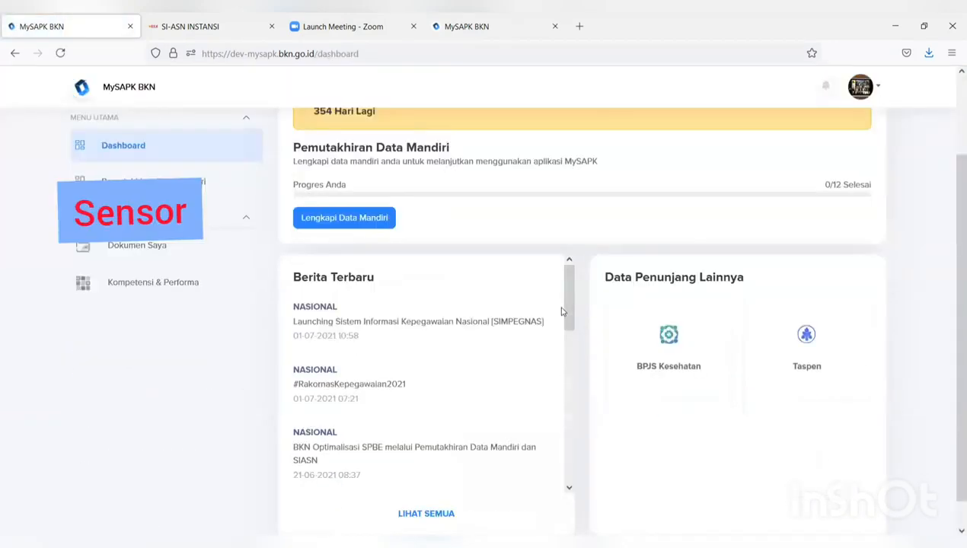
pyautogui.scroll(3, 561, 312)
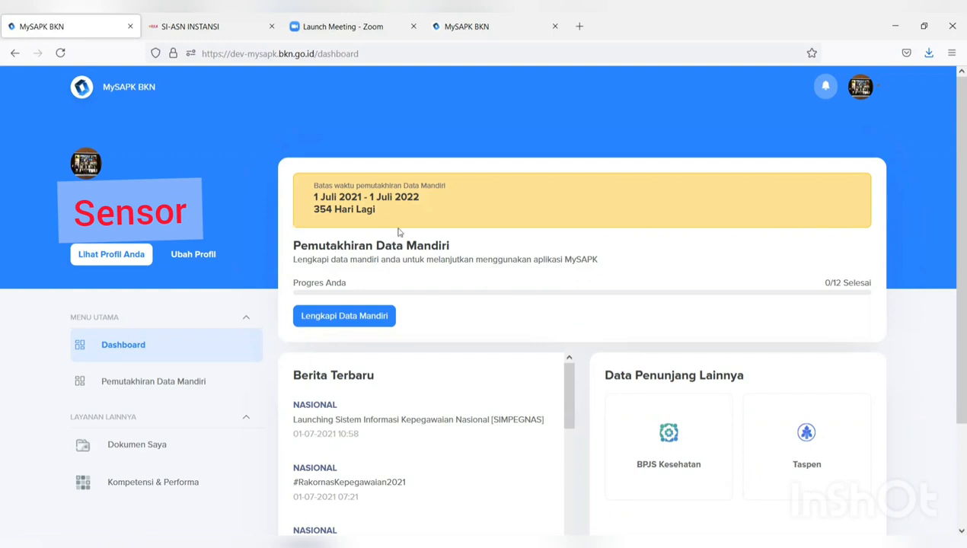
# - Open Lengkapi Data Mandiri and pick Bagian Akuntabilitas dan Pelaporan as the verifying unit
pyautogui.click(354, 321)
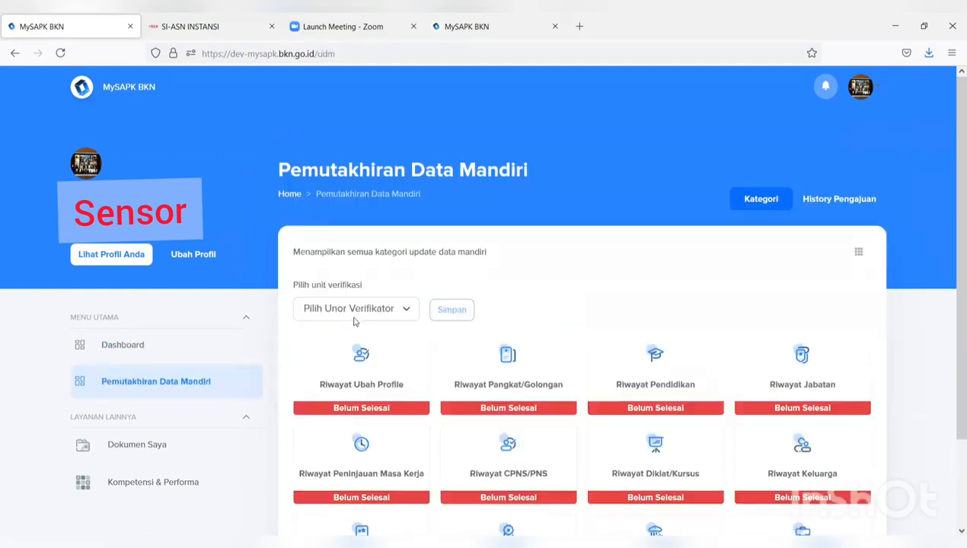
pyautogui.scroll(-2, 376, 314)
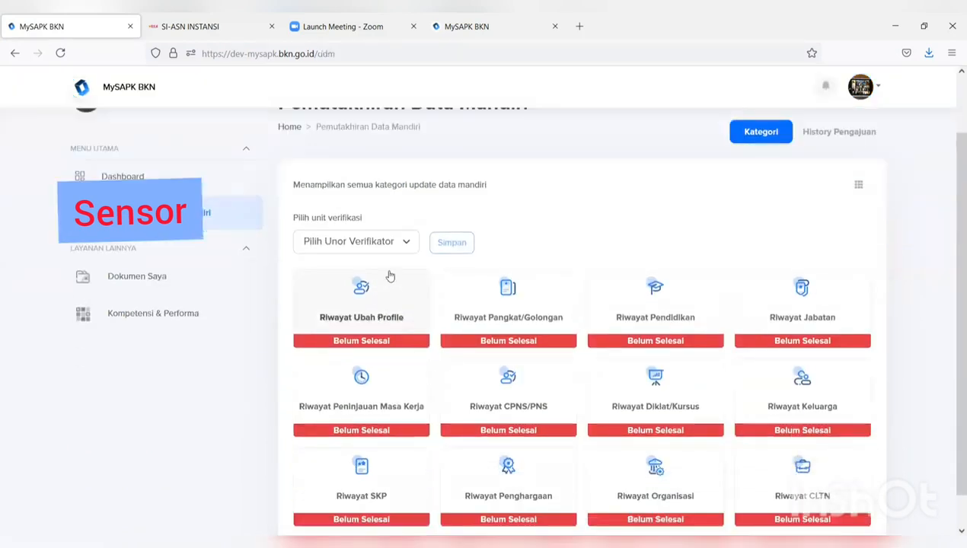
pyautogui.scroll(-1, 695, 283)
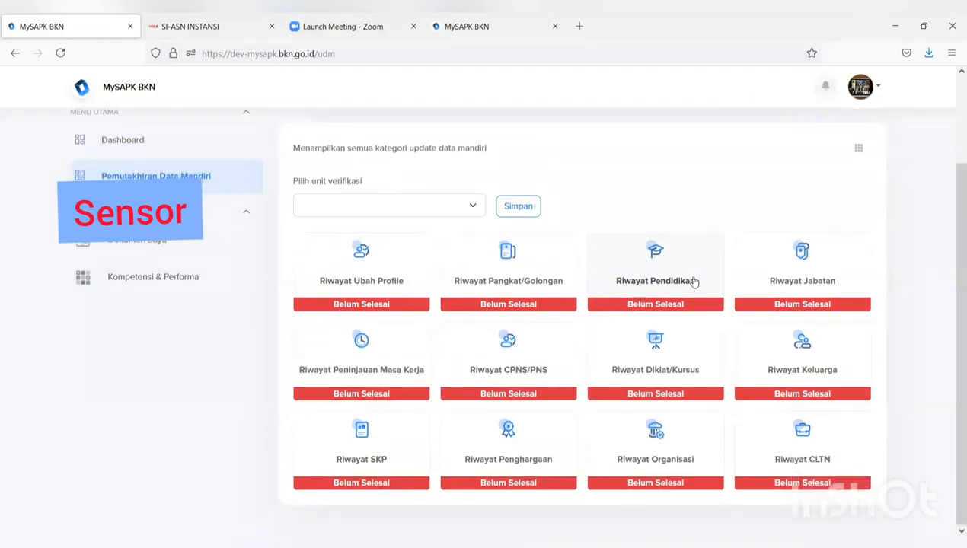
pyautogui.click(425, 210)
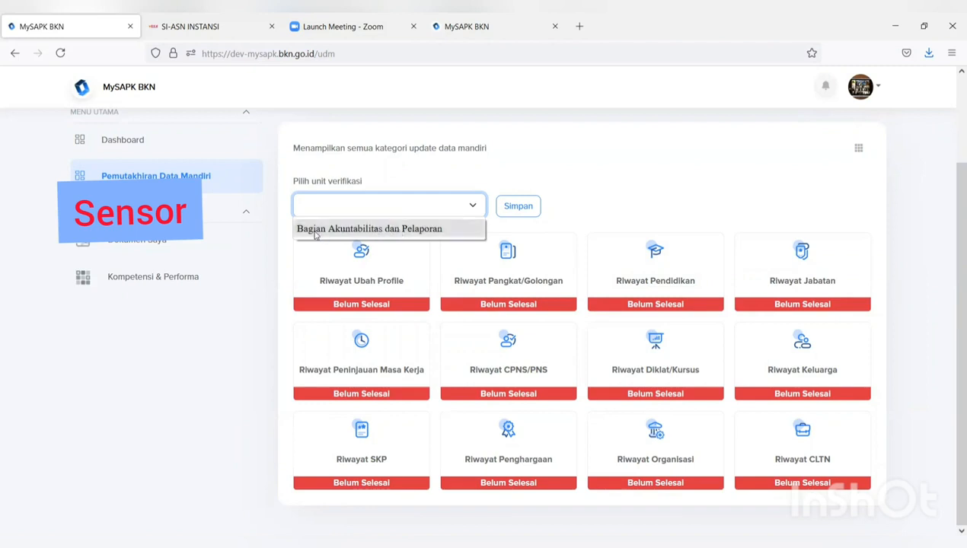
pyautogui.click(410, 230)
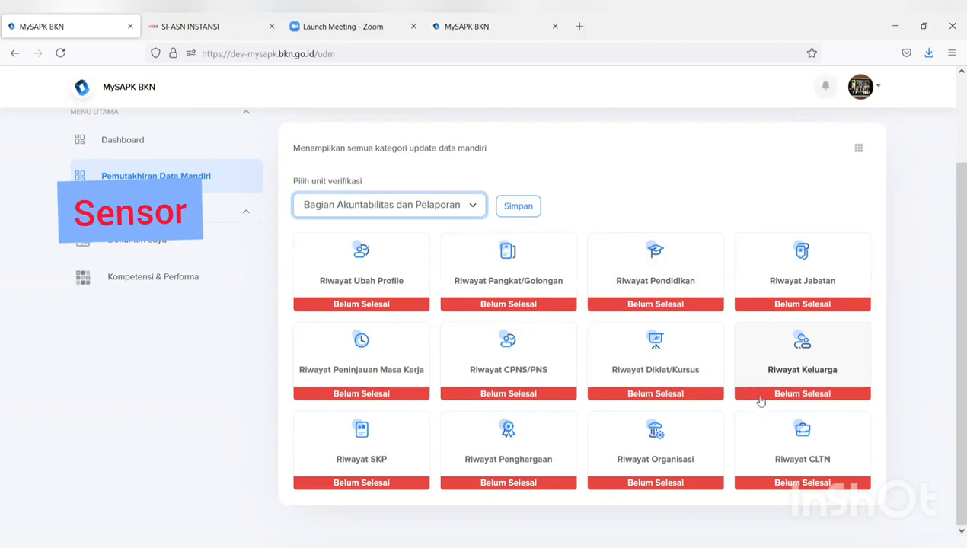
# - Declare 'Saya tidak ada data pmk' for Riwayat Peninjauan Masa Kerja and return to the categories
pyautogui.click(376, 372)
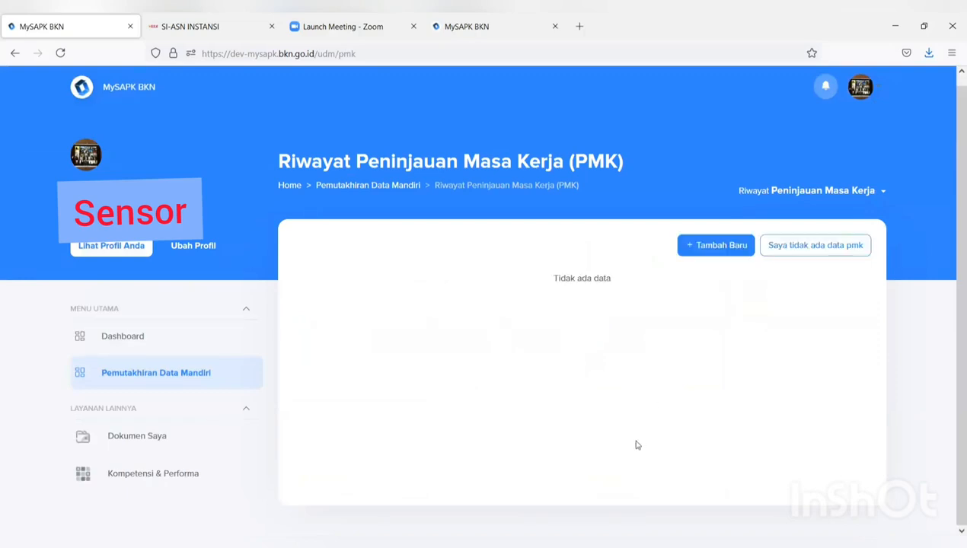
pyautogui.click(796, 253)
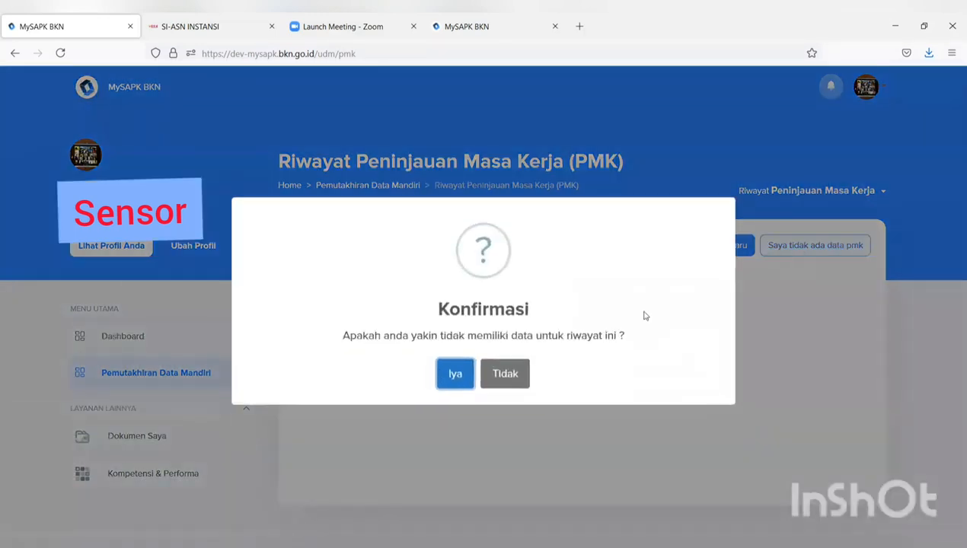
pyautogui.click(456, 375)
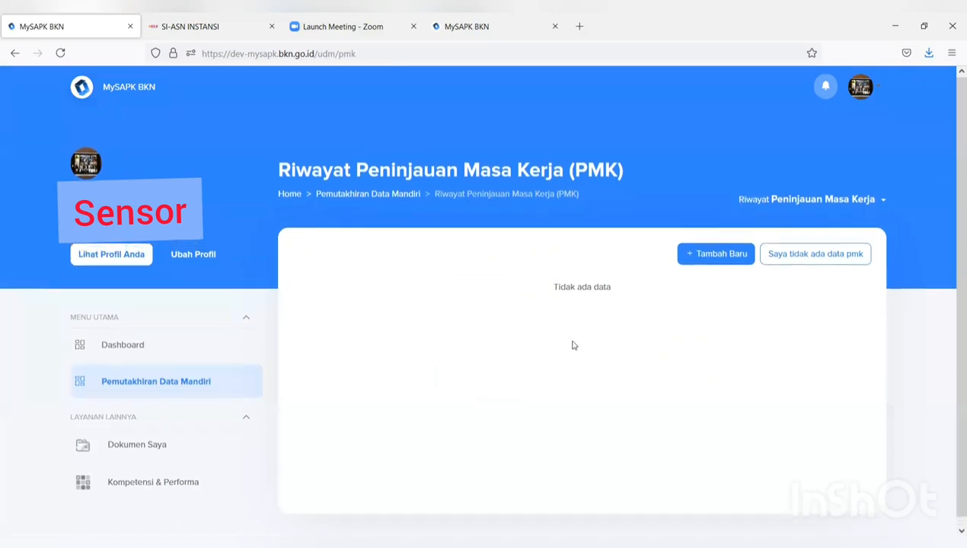
pyautogui.click(368, 186)
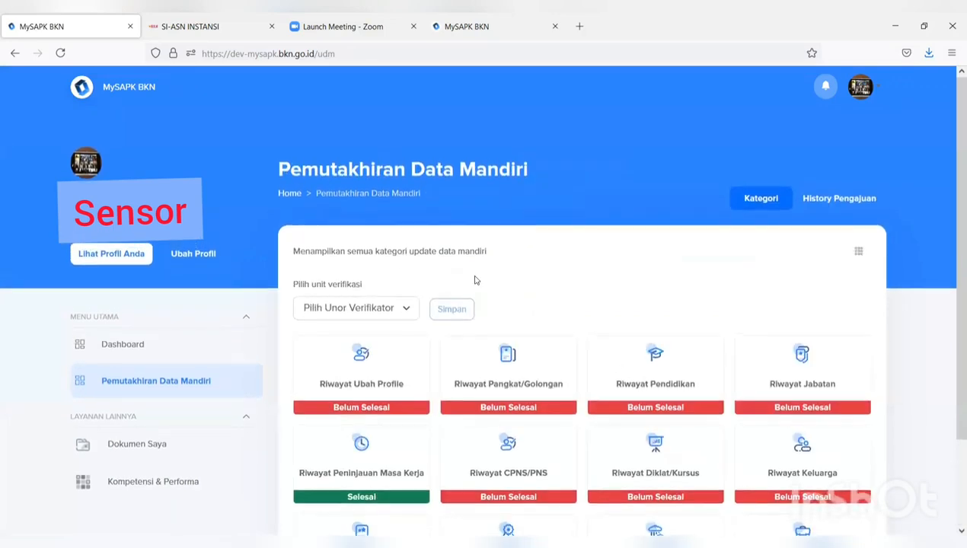
# - Declare 'Saya tidak ada data organisasi' for Riwayat Organisasi and confirm with Iya
pyautogui.scroll(-3, 533, 286)
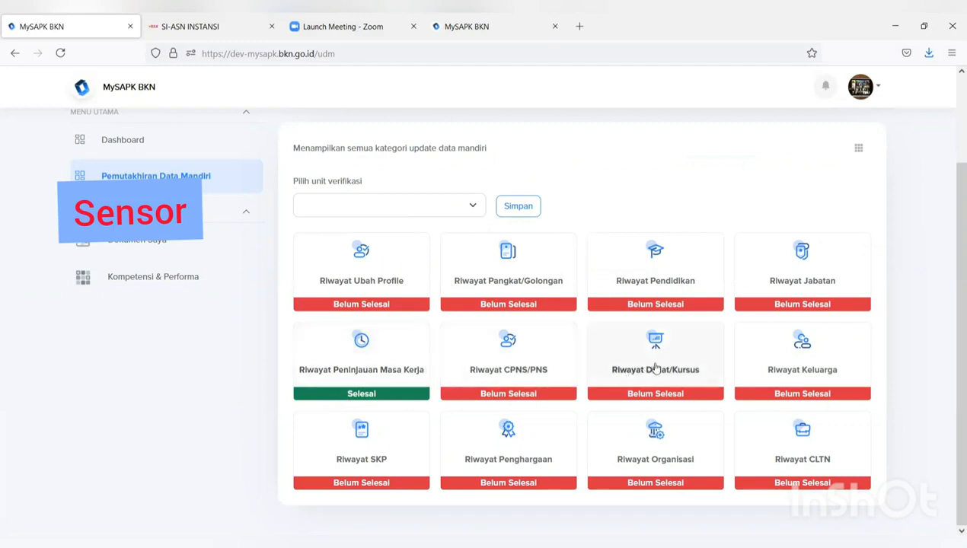
pyautogui.click(654, 459)
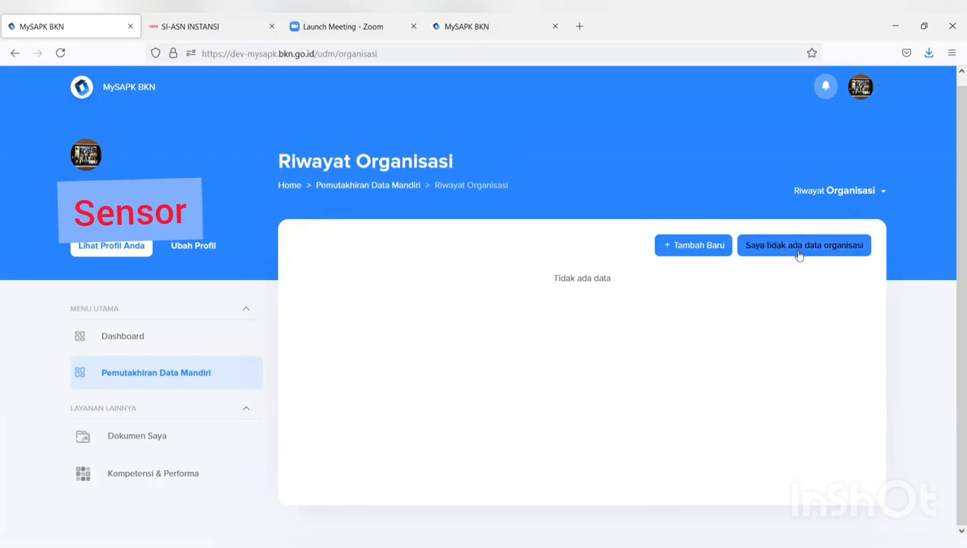
pyautogui.click(799, 255)
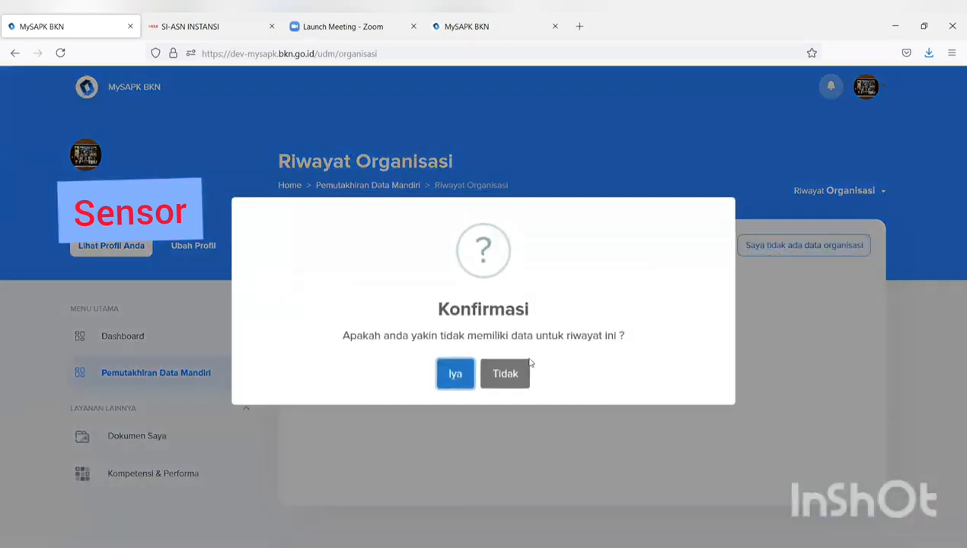
pyautogui.click(457, 374)
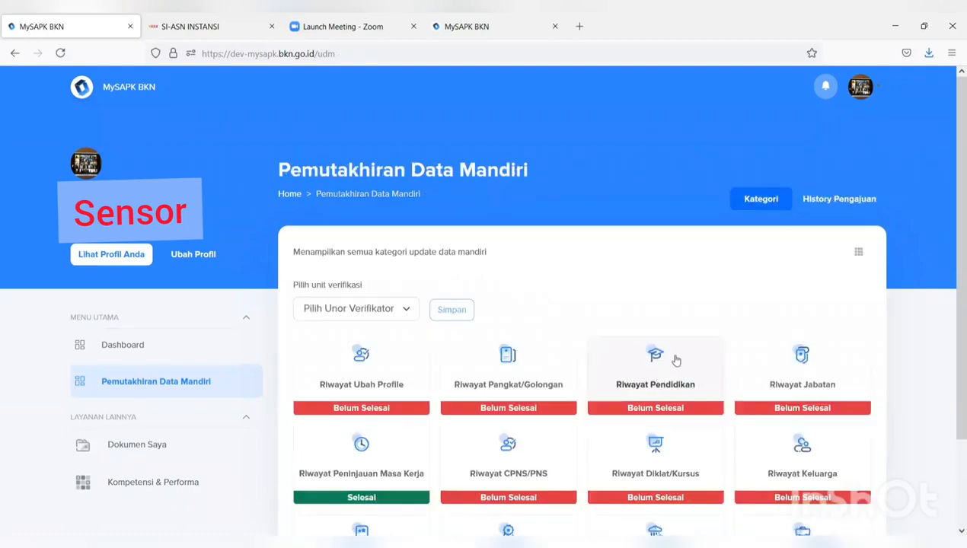
pyautogui.scroll(-3, 686, 346)
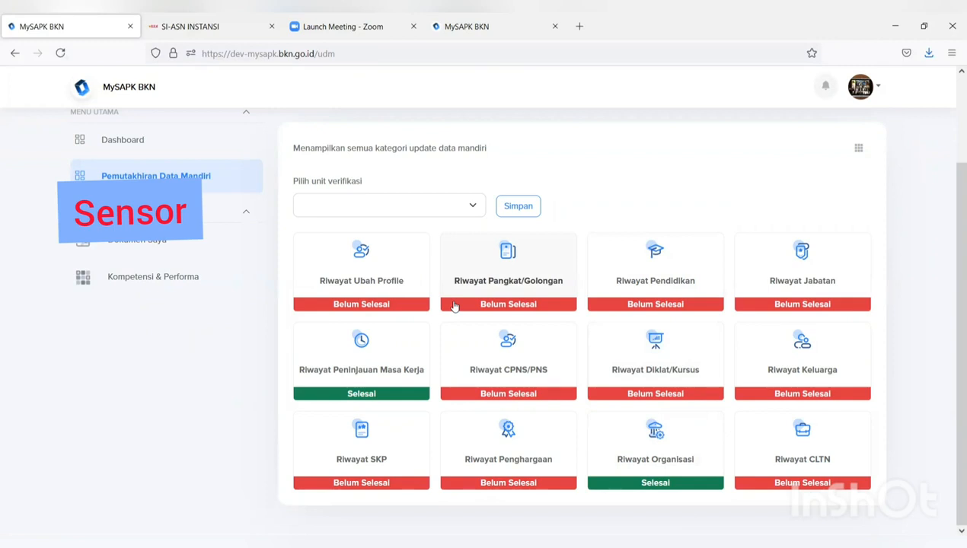
# - Open the Riwayat Ubah Profile edit form and look over its fields
pyautogui.click(360, 293)
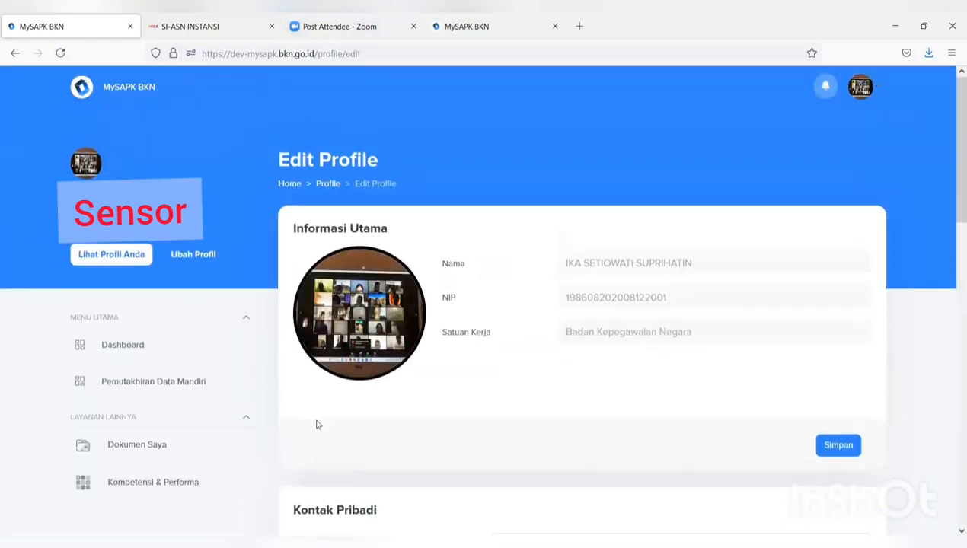
pyautogui.scroll(-1, 362, 259)
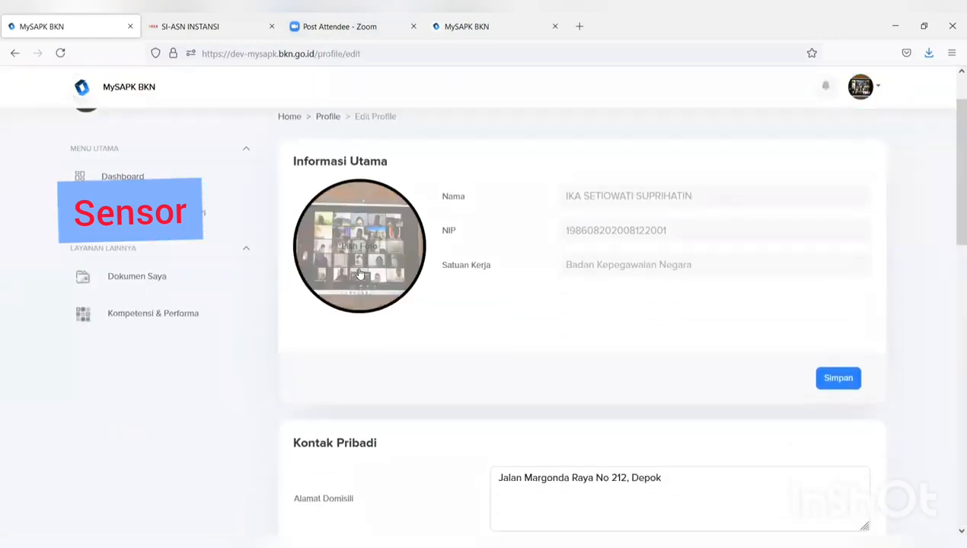
pyautogui.scroll(-8, 363, 282)
pyautogui.scroll(-3, 364, 301)
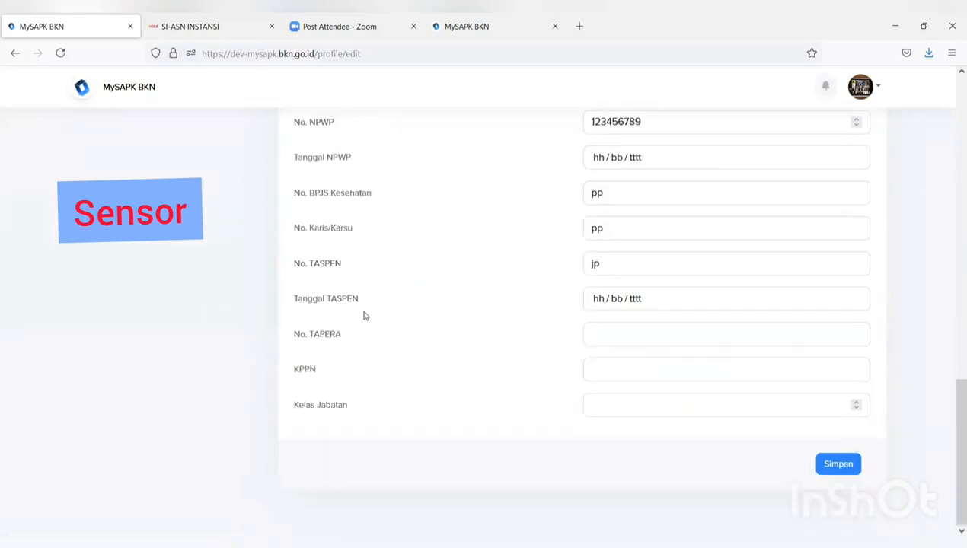
pyautogui.scroll(8, 364, 312)
pyautogui.scroll(1, 364, 318)
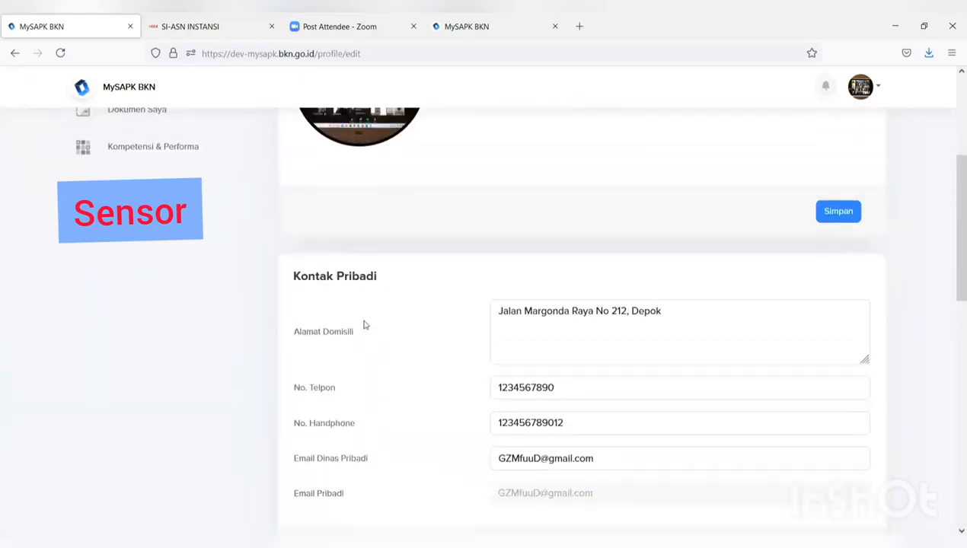
pyautogui.scroll(-2, 362, 326)
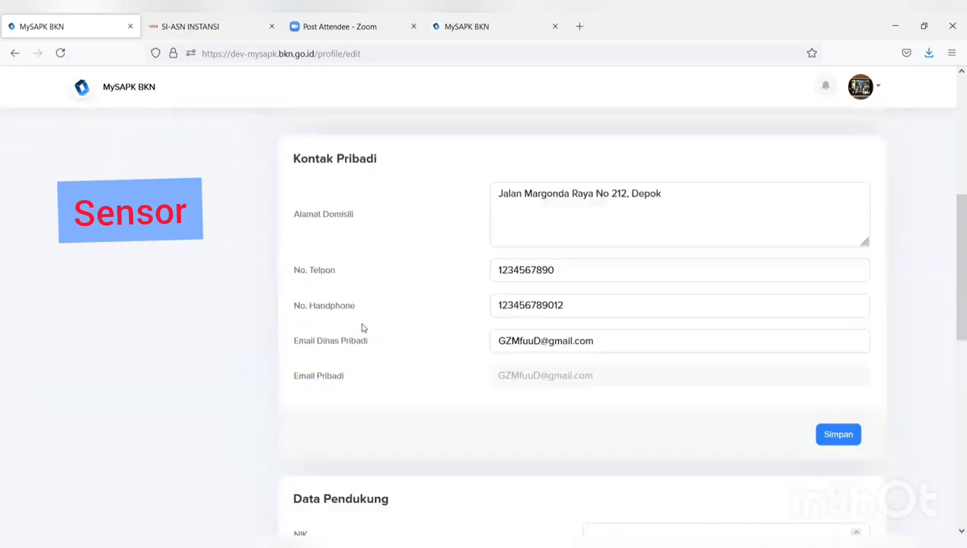
pyautogui.scroll(2, 363, 332)
pyautogui.scroll(2, 363, 331)
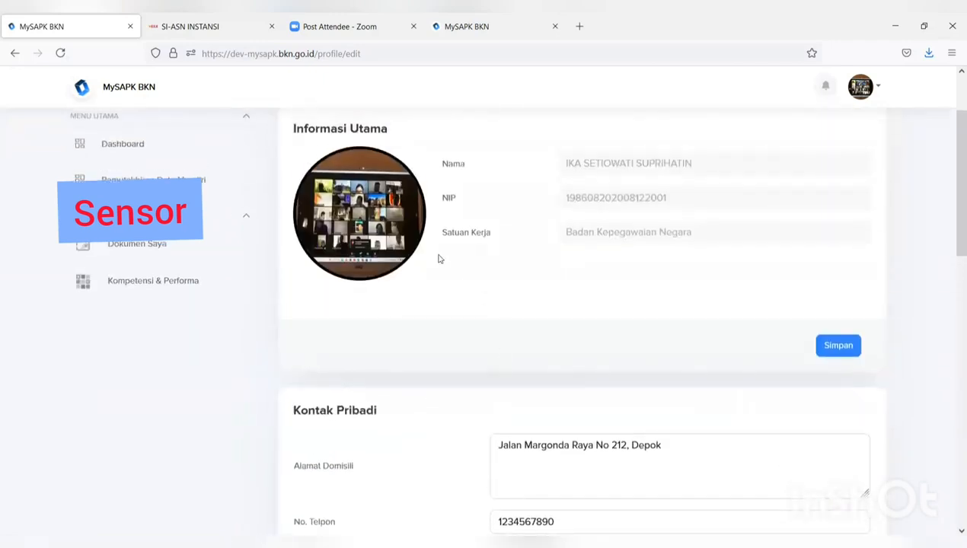
# - Upload the WhatsApp image from Downloads as the profile photo and save it
pyautogui.click(338, 217)
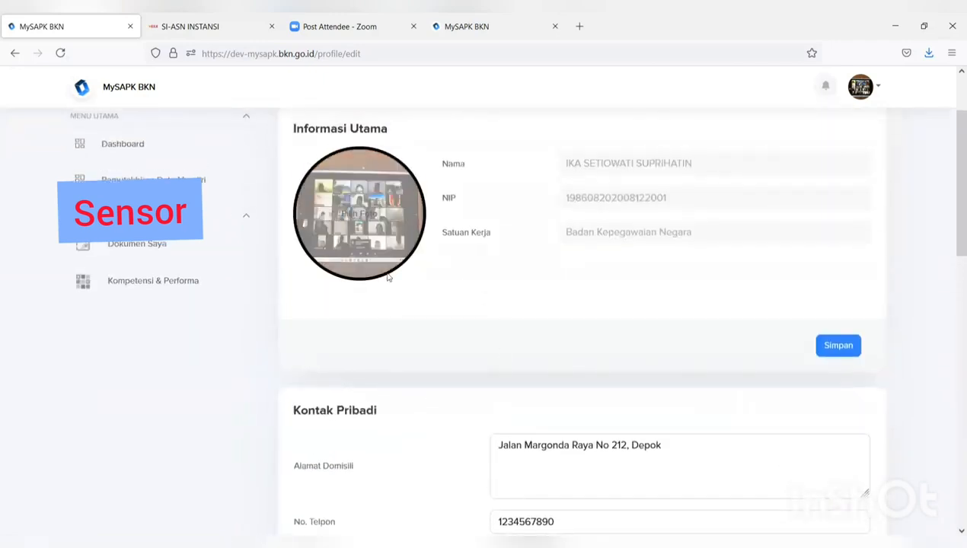
pyautogui.click(147, 137)
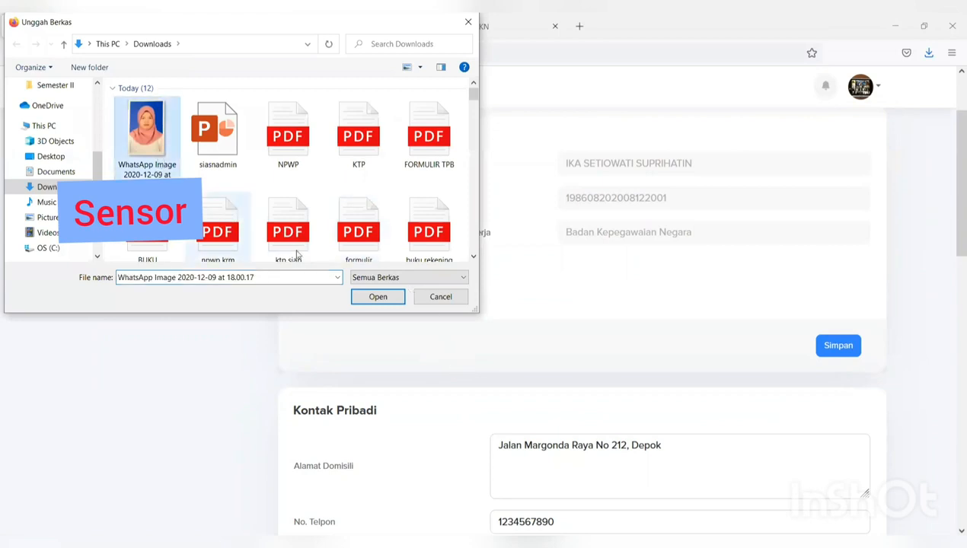
pyautogui.click(384, 298)
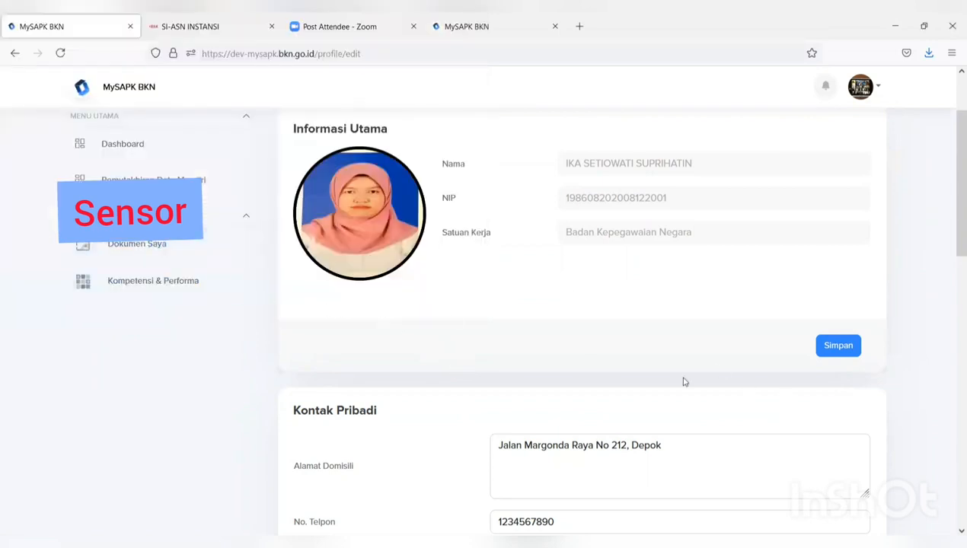
pyautogui.click(836, 348)
pyautogui.click(460, 375)
pyautogui.click(478, 375)
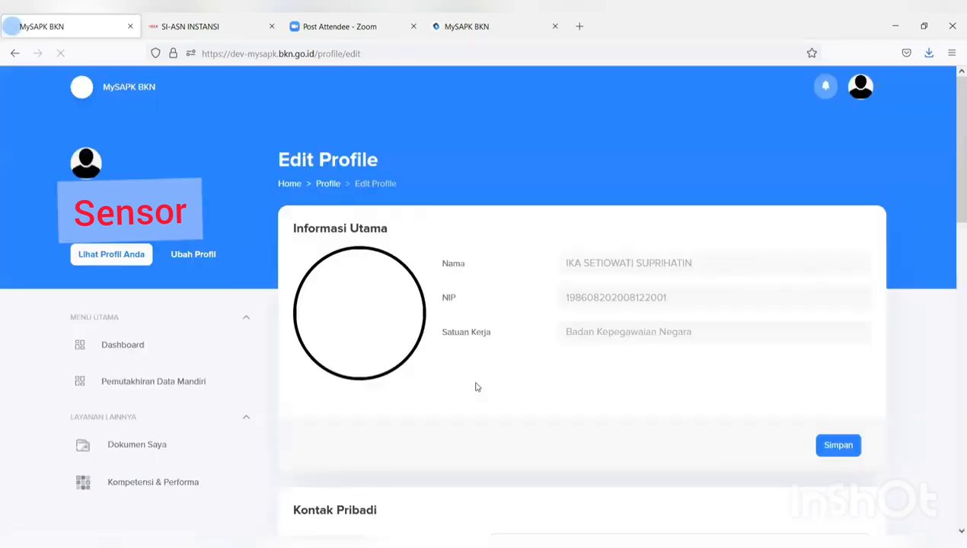
# - Replace the Email Dinas Pribadi with the BKN work address and save Kontak Pribadi
pyautogui.scroll(-3, 476, 387)
pyautogui.scroll(-2, 475, 387)
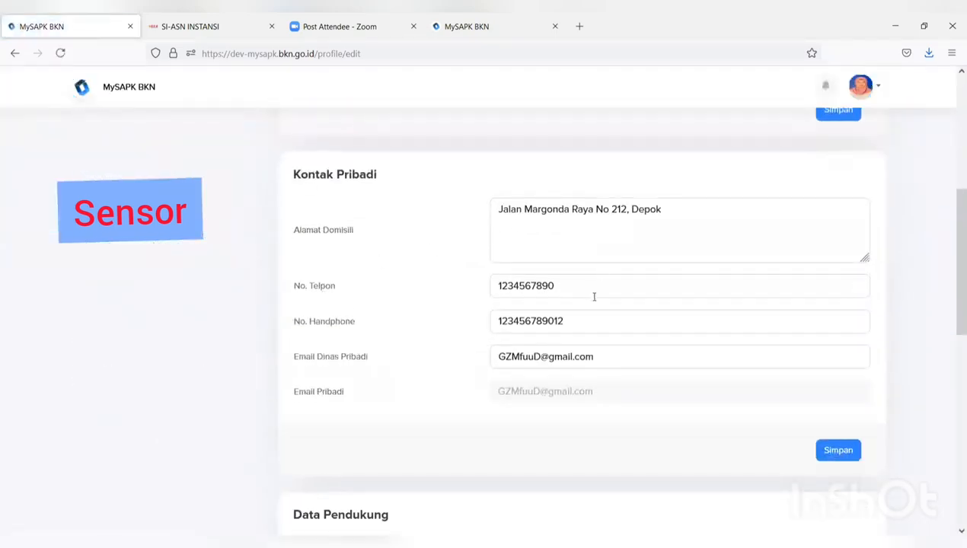
pyautogui.click(600, 358)
pyautogui.moveTo(600, 357); pyautogui.dragTo(465, 364)
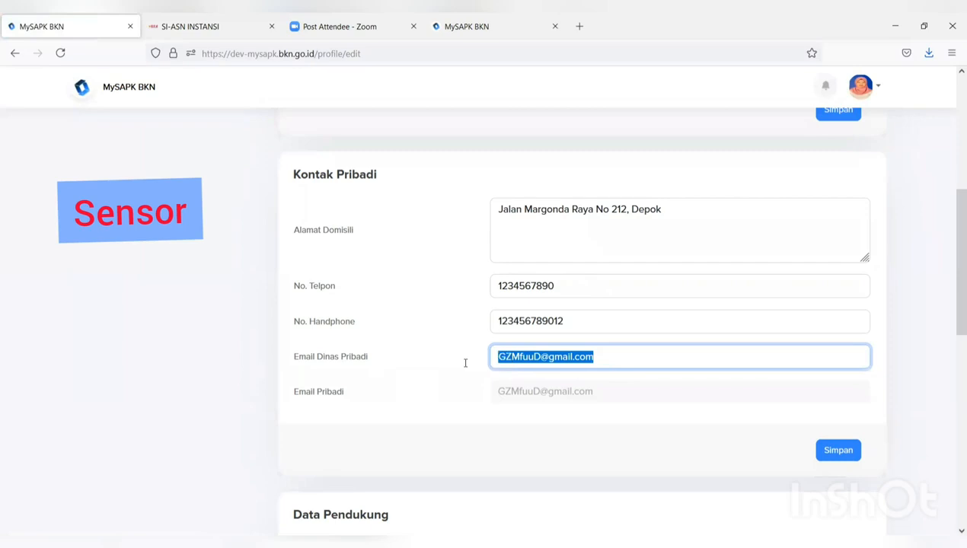
pyautogui.write('Ik')
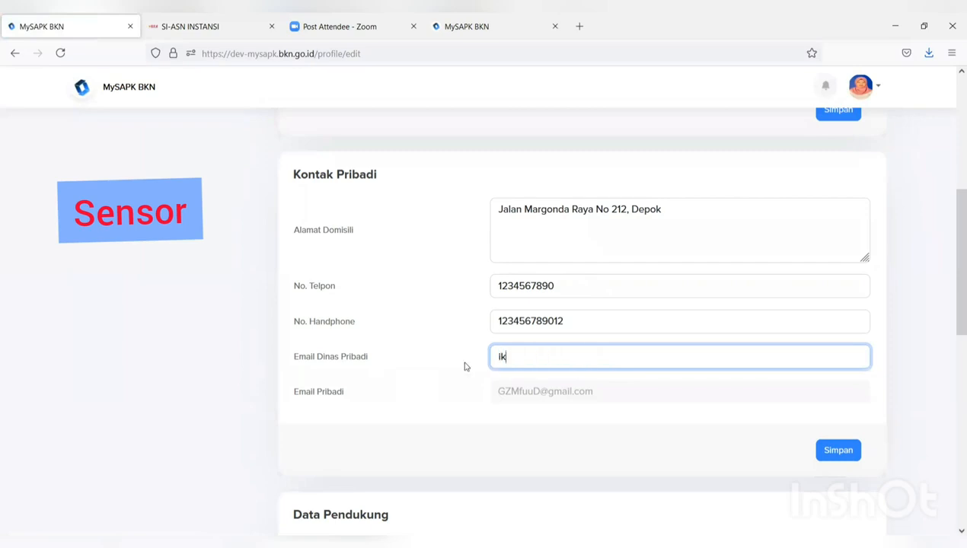
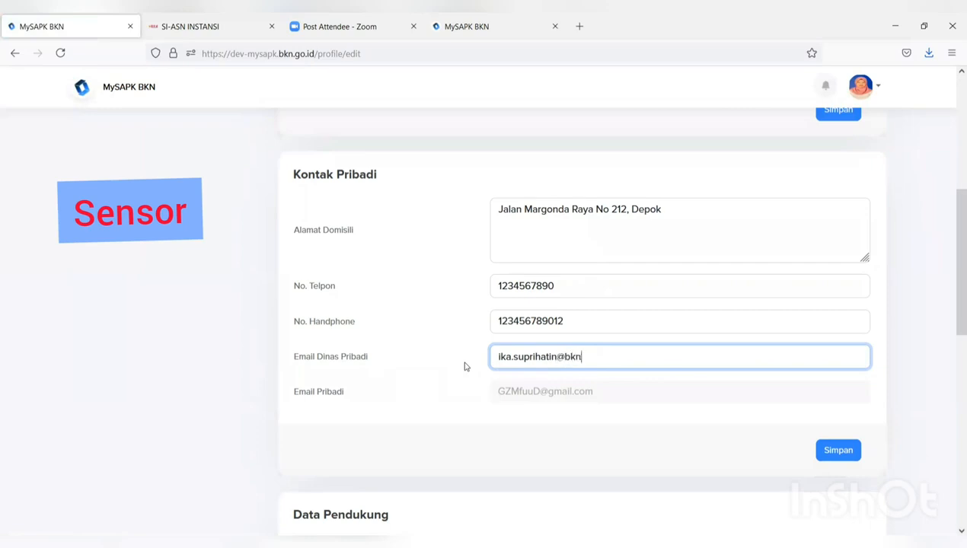
pyautogui.click(824, 448)
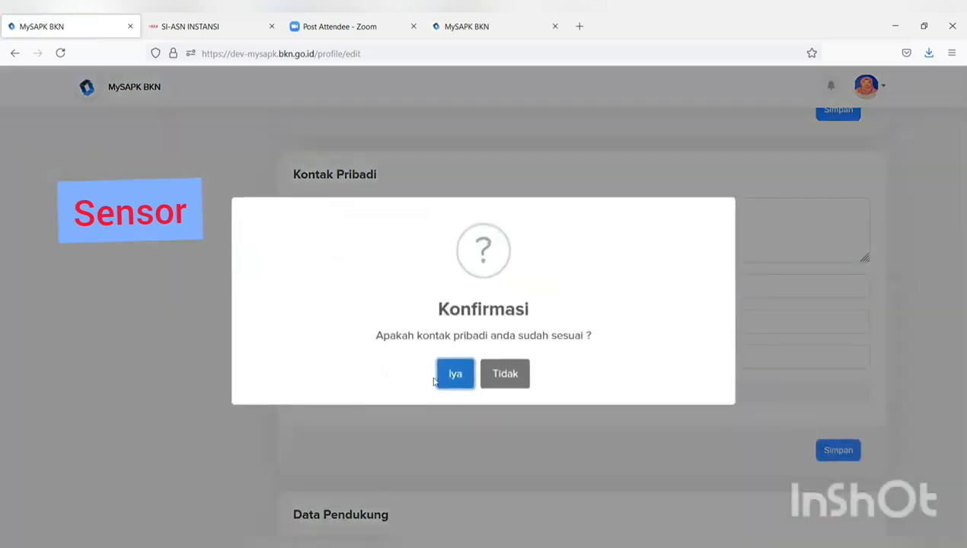
pyautogui.click(445, 383)
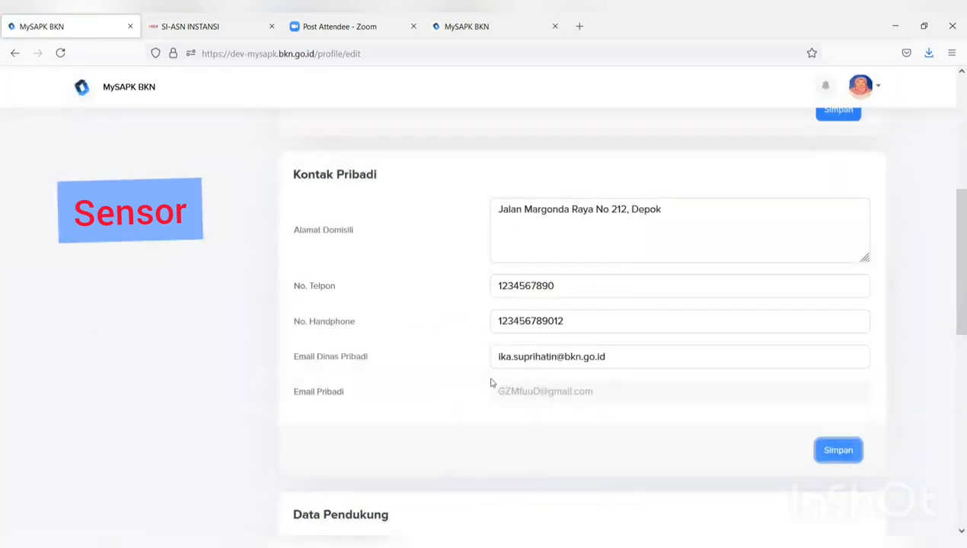
pyautogui.scroll(-3, 491, 384)
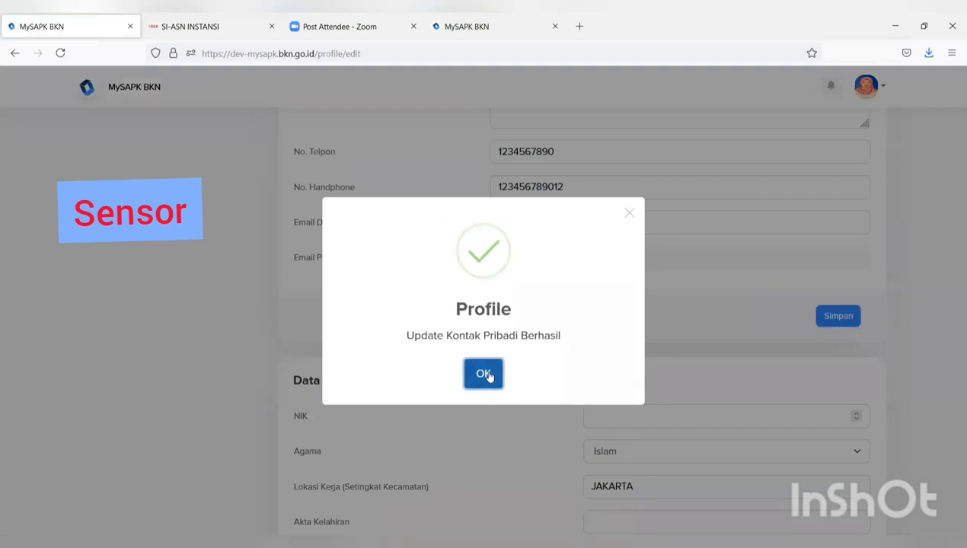
pyautogui.click(484, 373)
pyautogui.scroll(-4, 489, 377)
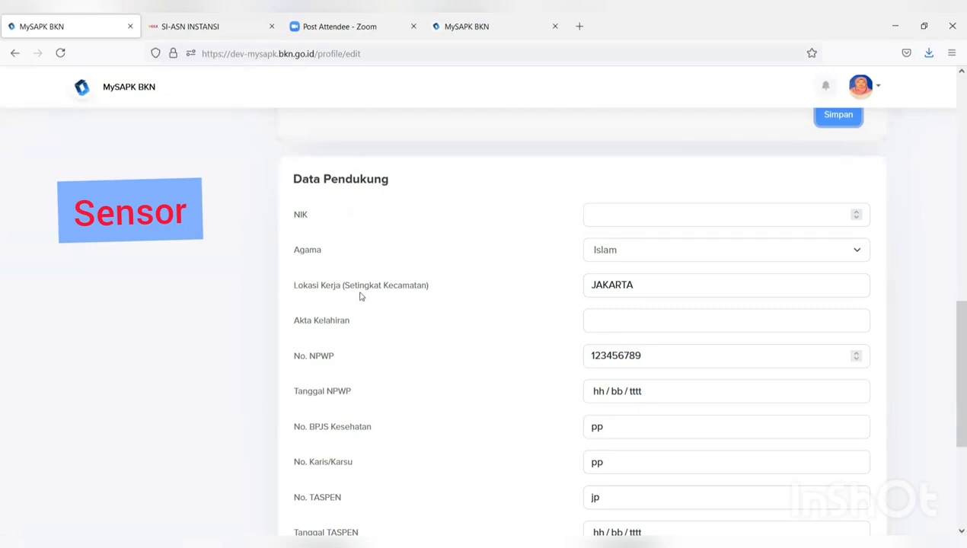
# - Scroll through the Data Pendukung fields and back to the top of Edit Profile
pyautogui.scroll(-4, 322, 325)
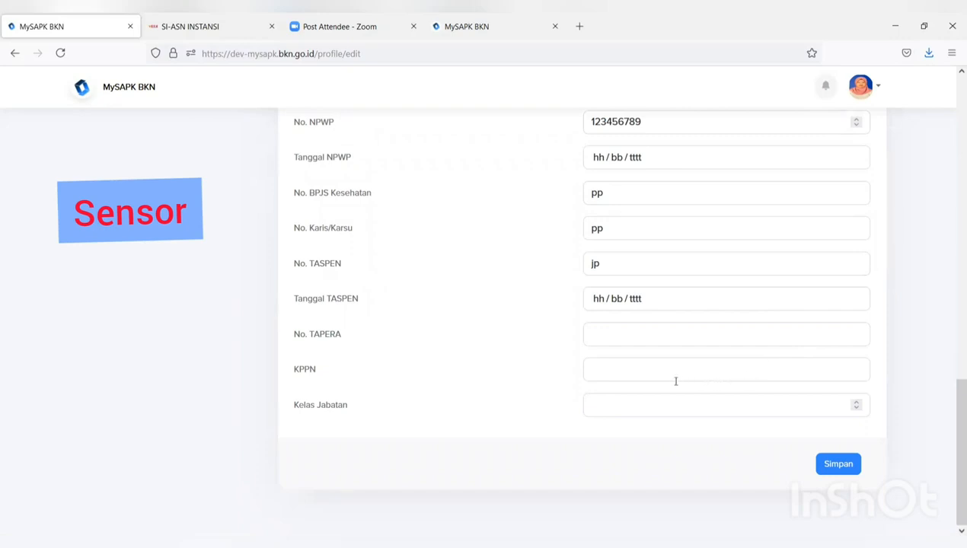
pyautogui.scroll(2, 675, 380)
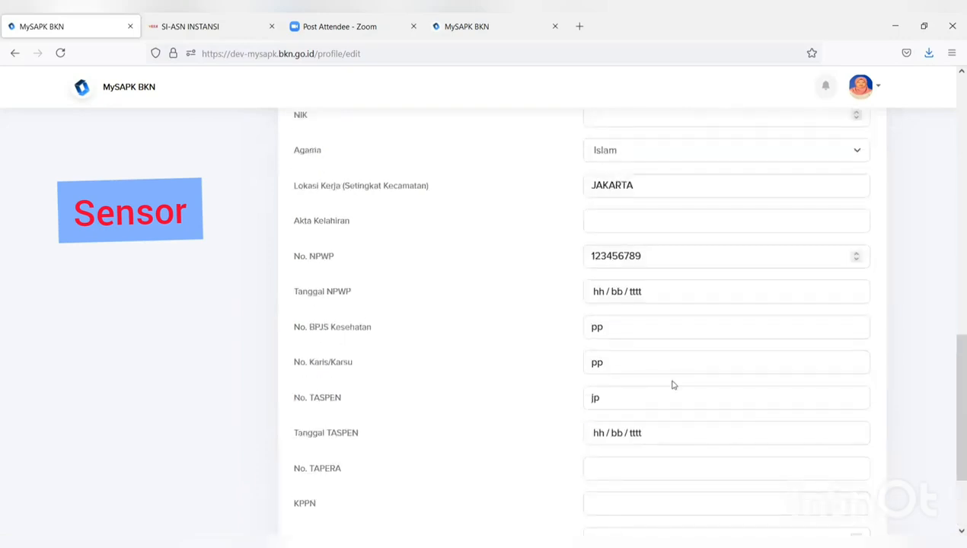
pyautogui.scroll(12, 669, 385)
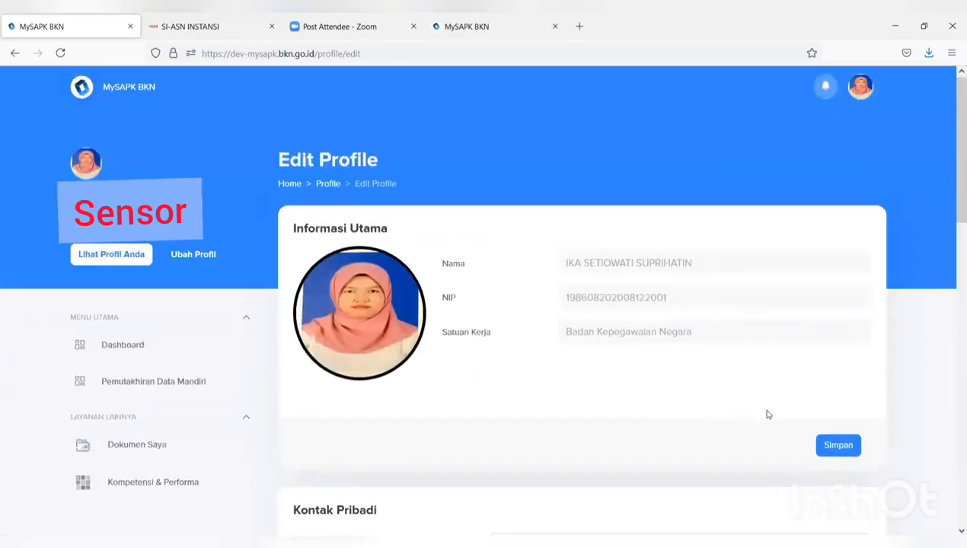
# - Open Riwayat Pangkat/Golongan from Pemutakhiran Data Mandiri and show the III/c - Penata row's options
pyautogui.click(210, 383)
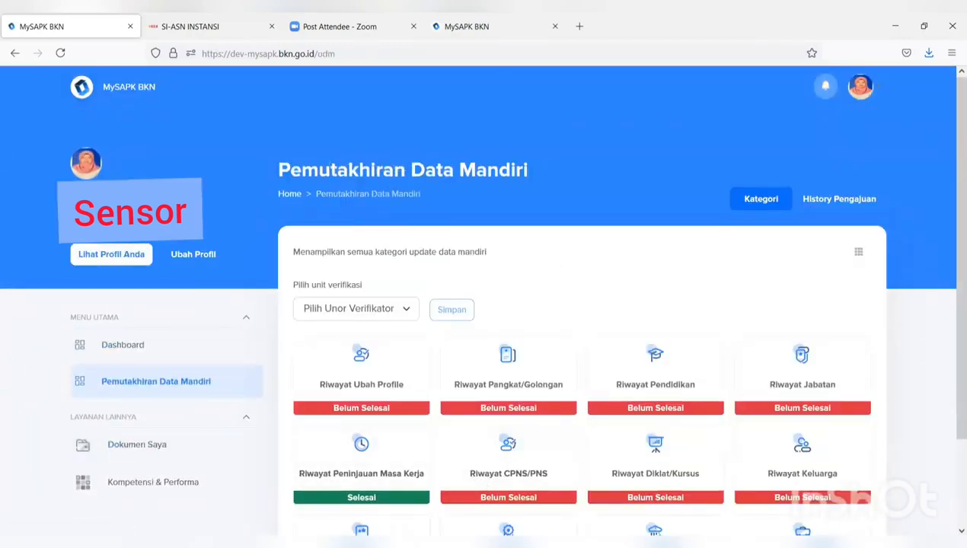
pyautogui.click(514, 387)
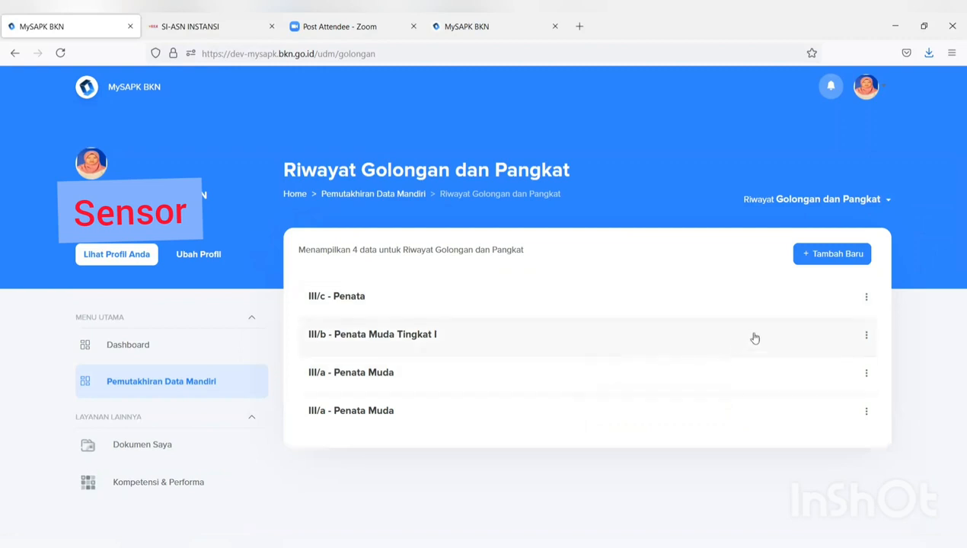
pyautogui.click(868, 299)
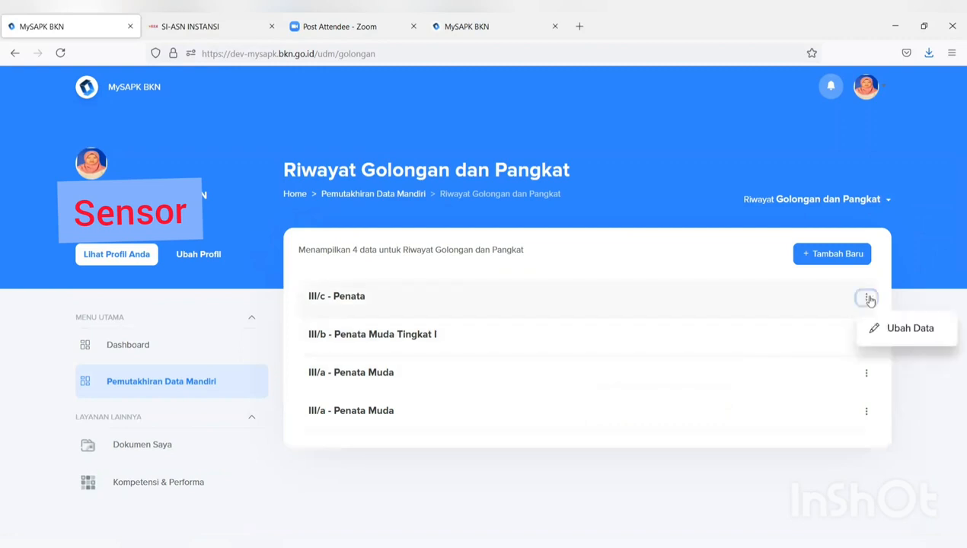
# - Open Ubah Data for III/c, review the prefilled Reguler, 7 years 4 months details, and continue
pyautogui.click(873, 328)
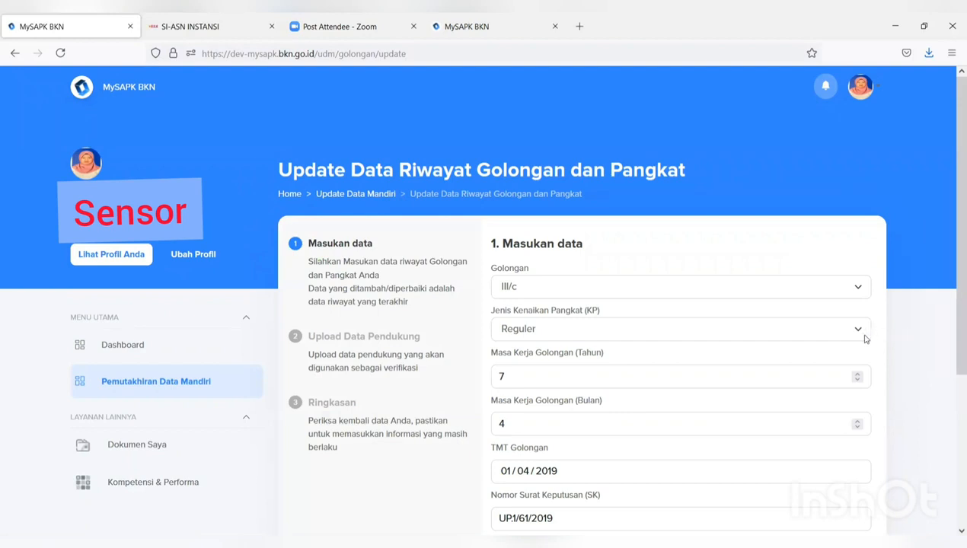
pyautogui.scroll(-2, 865, 341)
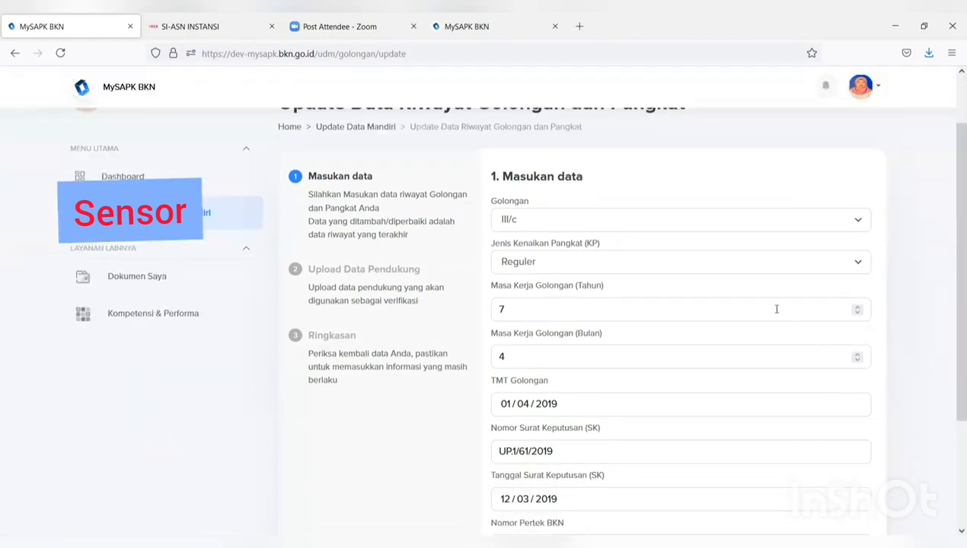
pyautogui.scroll(-1, 774, 308)
pyautogui.scroll(-1, 774, 308)
pyautogui.scroll(3, 629, 300)
pyautogui.scroll(-3, 628, 299)
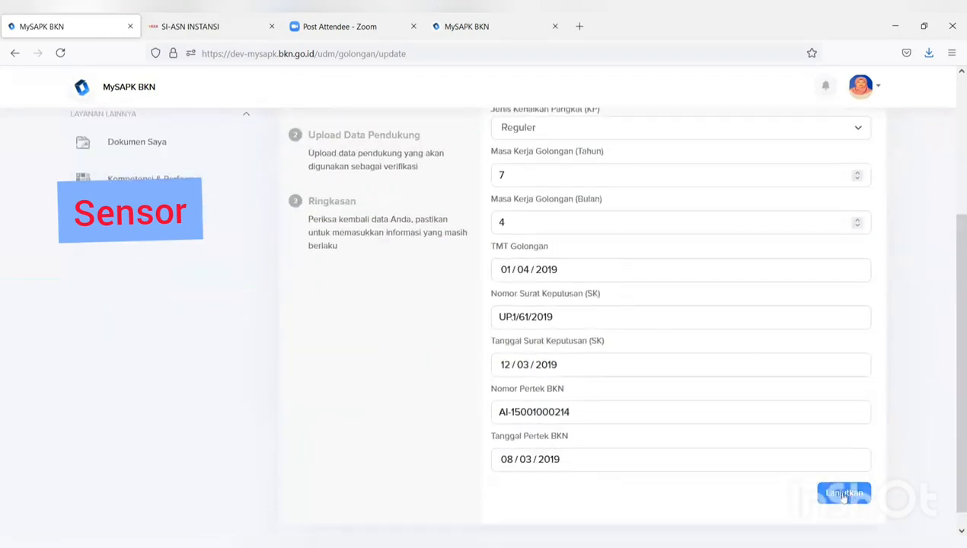
pyautogui.click(868, 496)
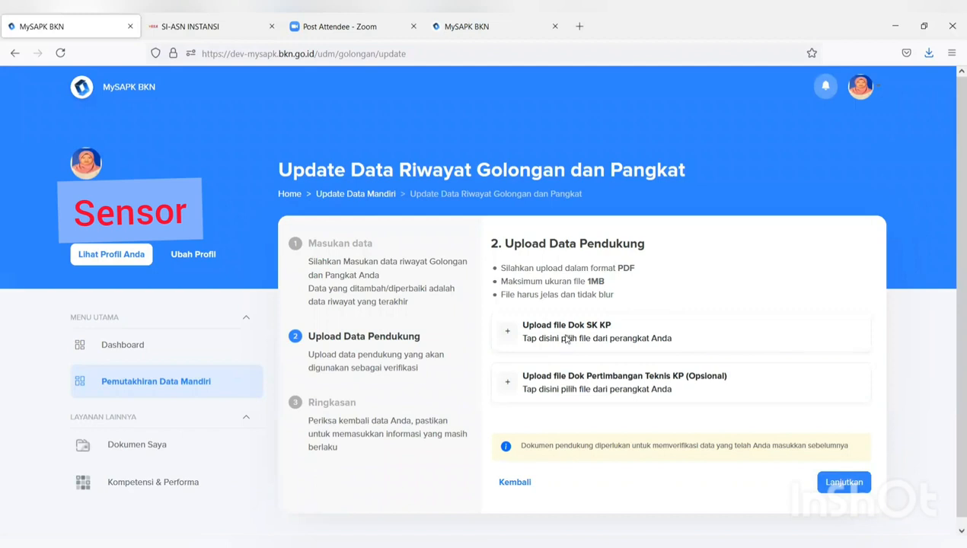
# - Upload the SK KP decree PDF from Downloads as Dok SK KP and continue to the Ringkasan summary
pyautogui.click(565, 340)
pyautogui.scroll(-2, 359, 190)
pyautogui.click(359, 202)
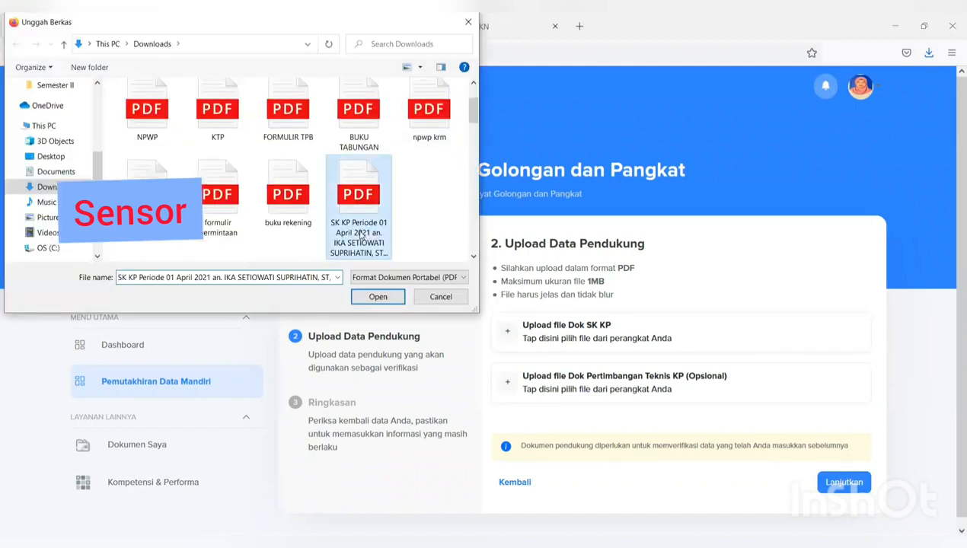
pyautogui.click(378, 297)
pyautogui.scroll(-2, 587, 363)
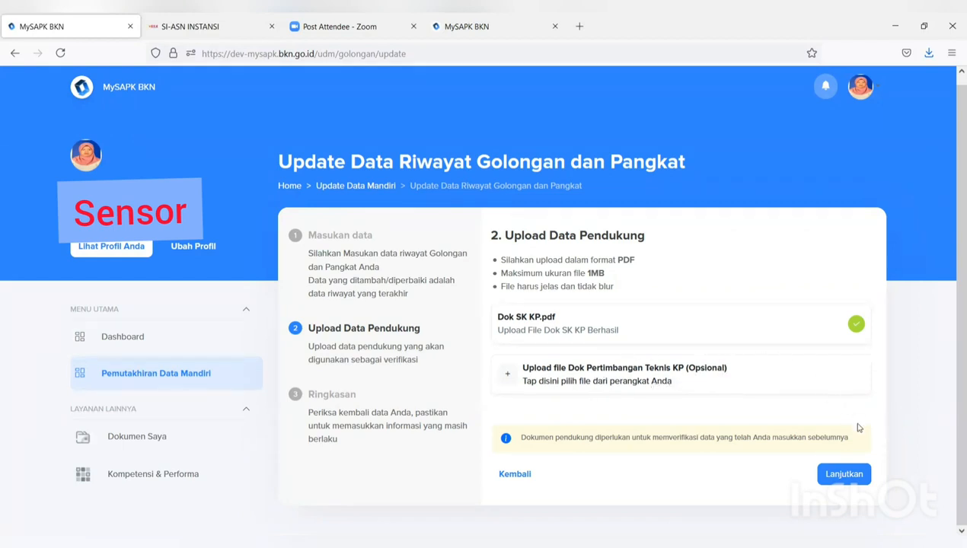
pyautogui.click(844, 475)
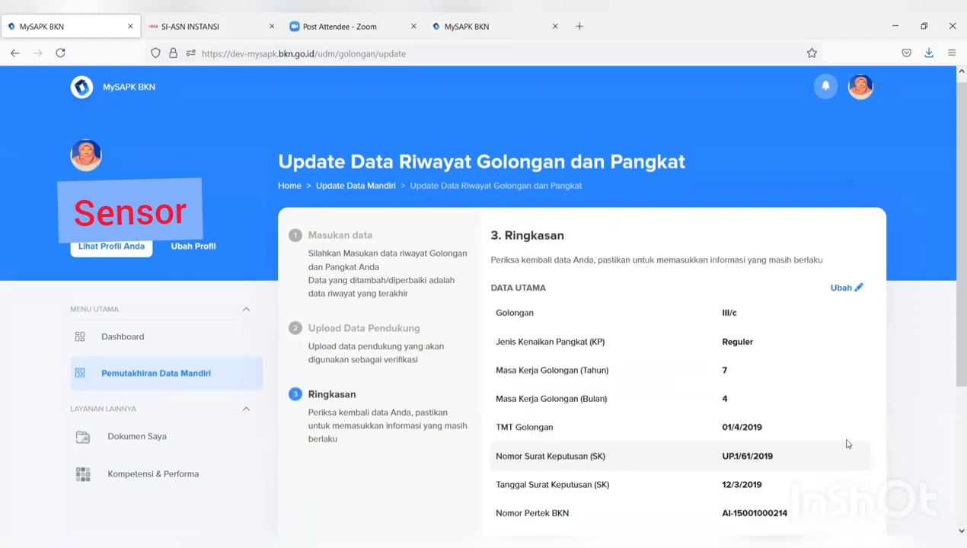
# - Confirm the III/c rank summary is correct, submit it with Kirim, and dismiss the 'Update Berhasil' message
pyautogui.scroll(-3, 848, 444)
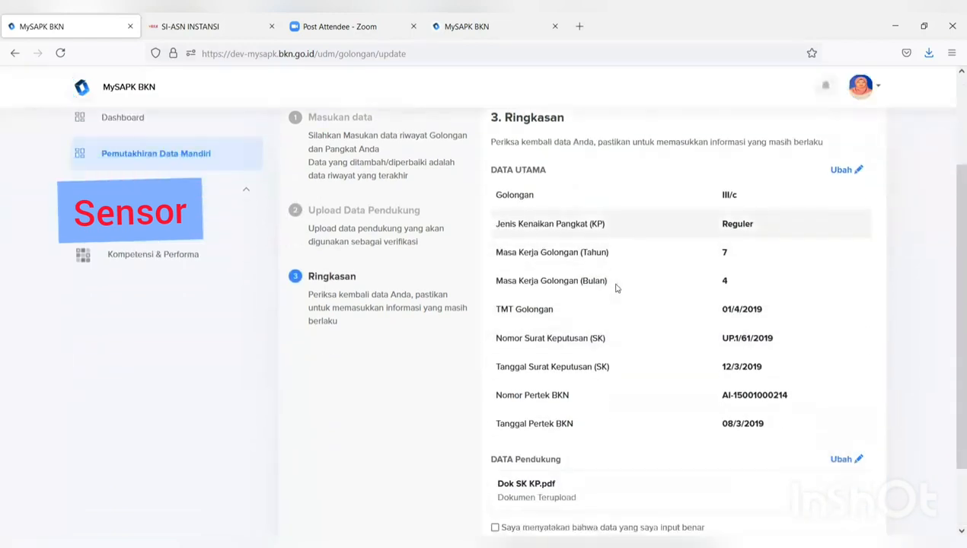
pyautogui.scroll(2, 613, 284)
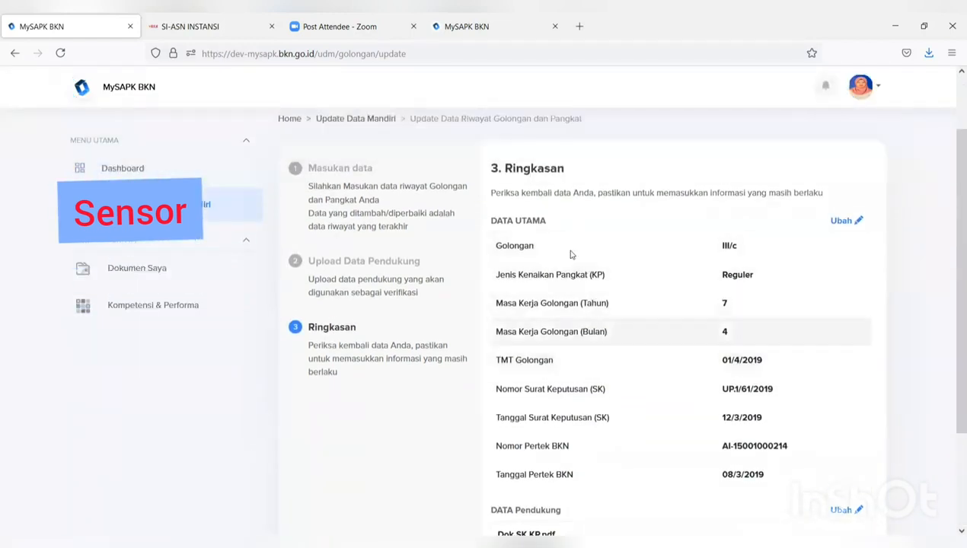
pyautogui.scroll(-3, 571, 255)
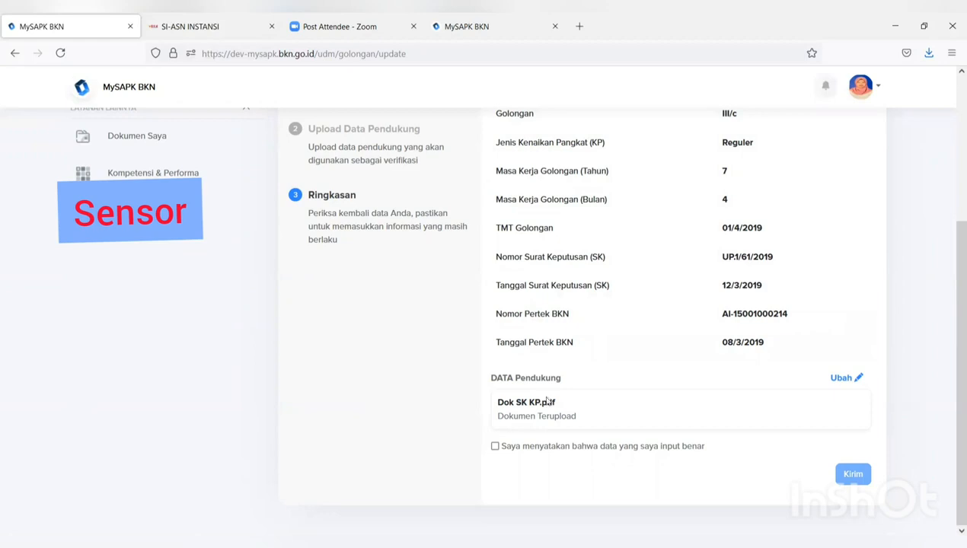
pyautogui.click(496, 447)
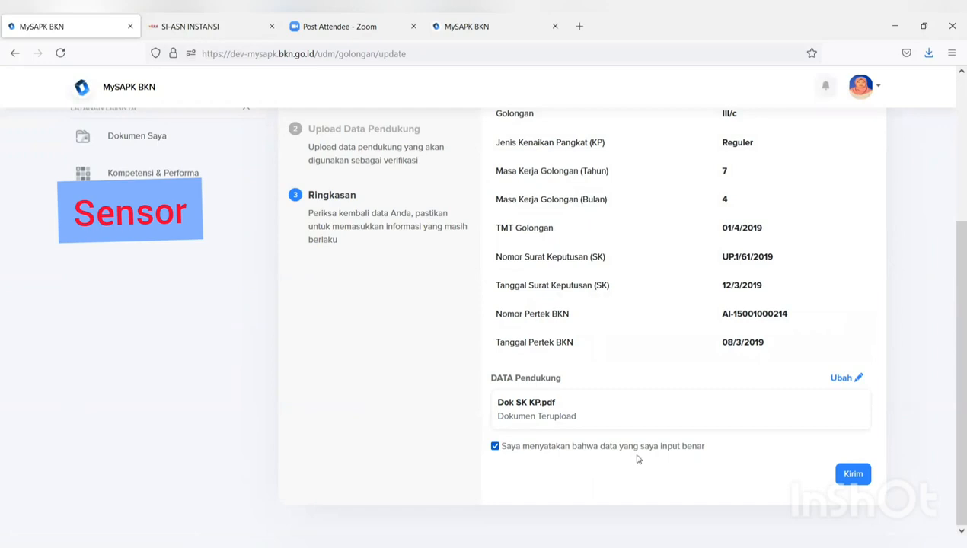
pyautogui.scroll(3, 711, 428)
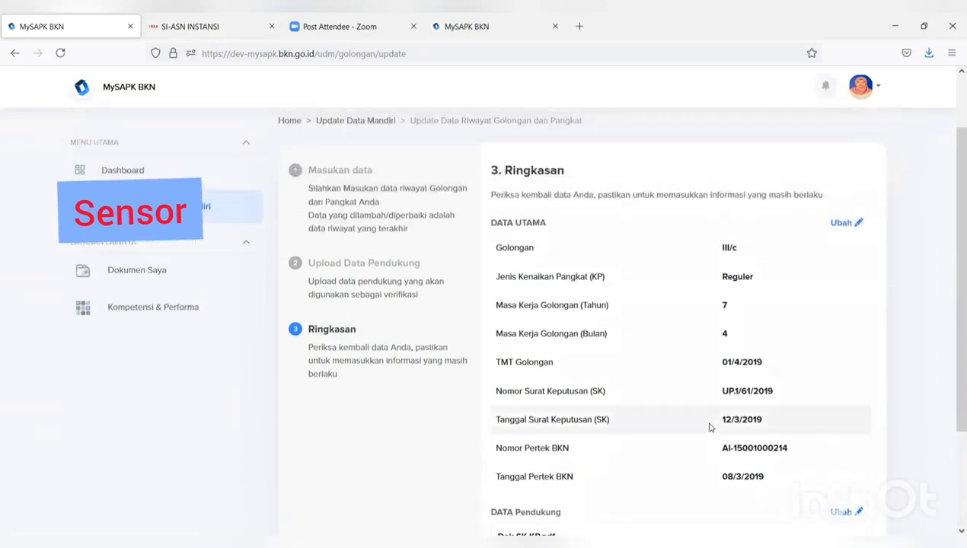
pyautogui.scroll(-3, 710, 429)
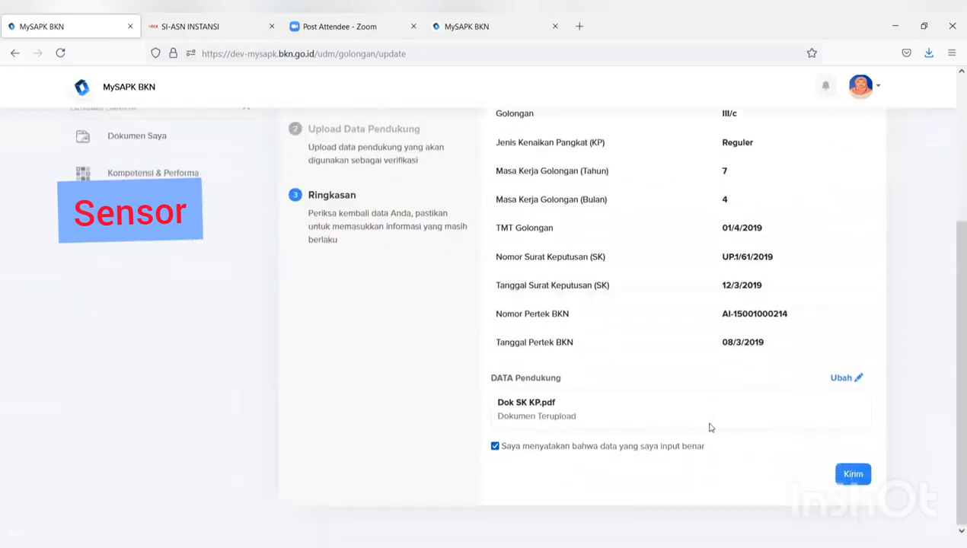
pyautogui.click(854, 475)
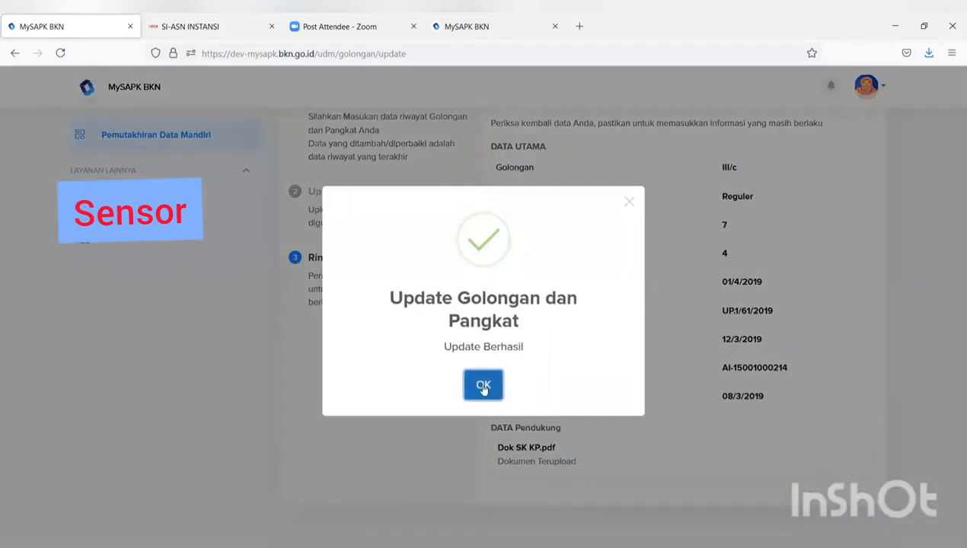
pyautogui.click(484, 386)
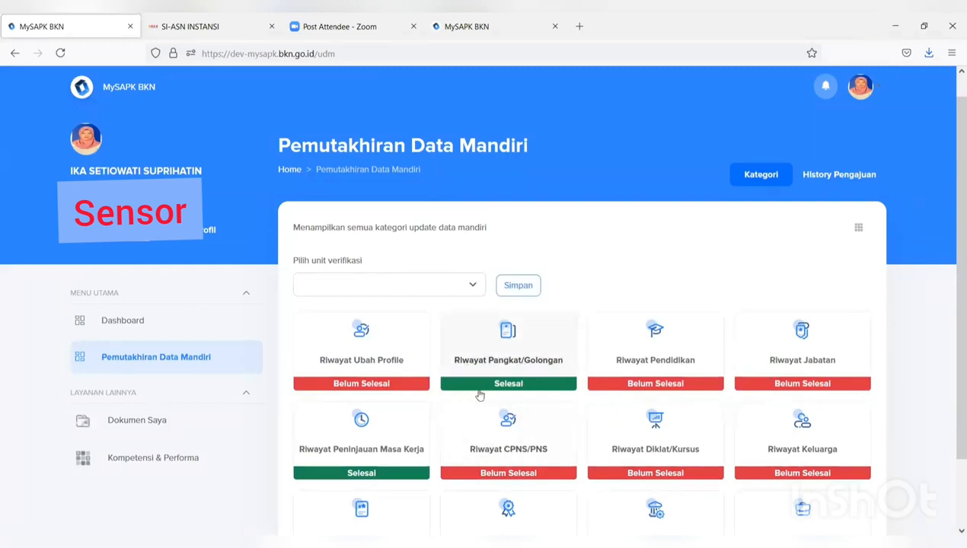
# - Inspect the III/c, III/a and III/b rank entry details, then go back to Pemutakhiran Data Mandiri
pyautogui.click(505, 369)
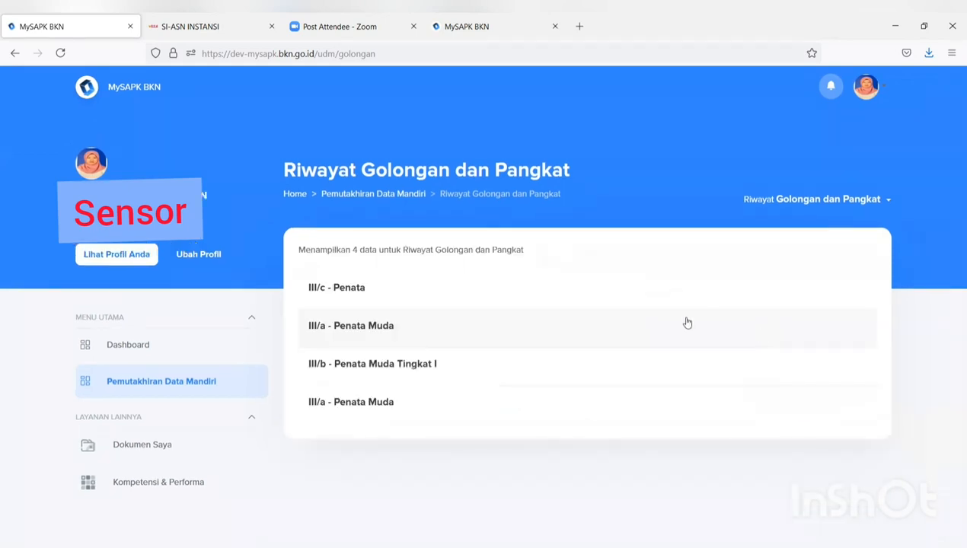
pyautogui.click(458, 289)
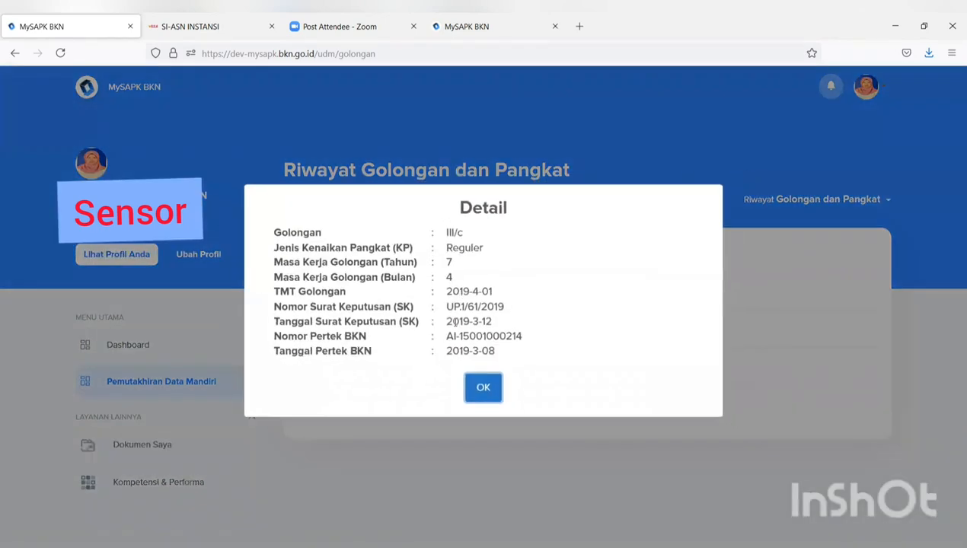
pyautogui.click(482, 396)
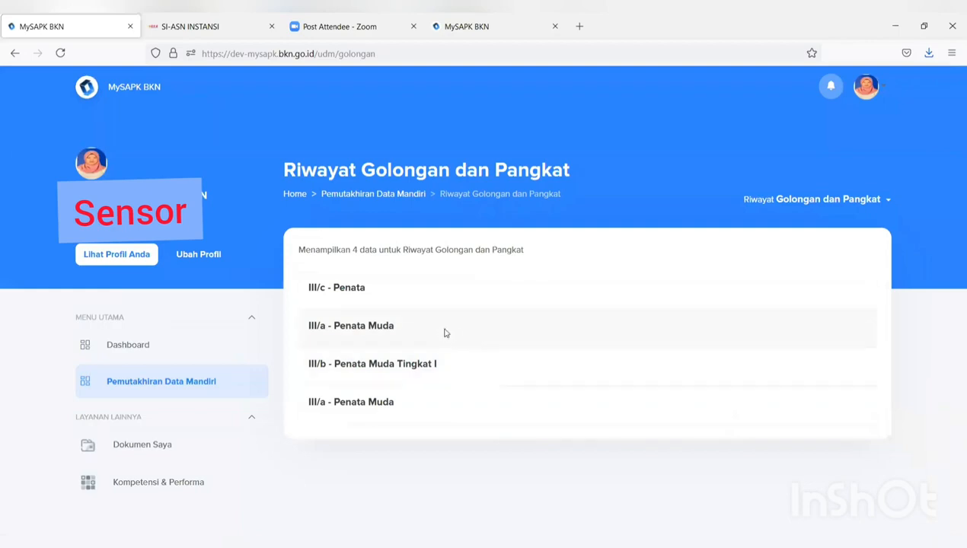
pyautogui.click(445, 333)
pyautogui.click(493, 384)
pyautogui.click(480, 369)
pyautogui.click(486, 392)
pyautogui.click(385, 195)
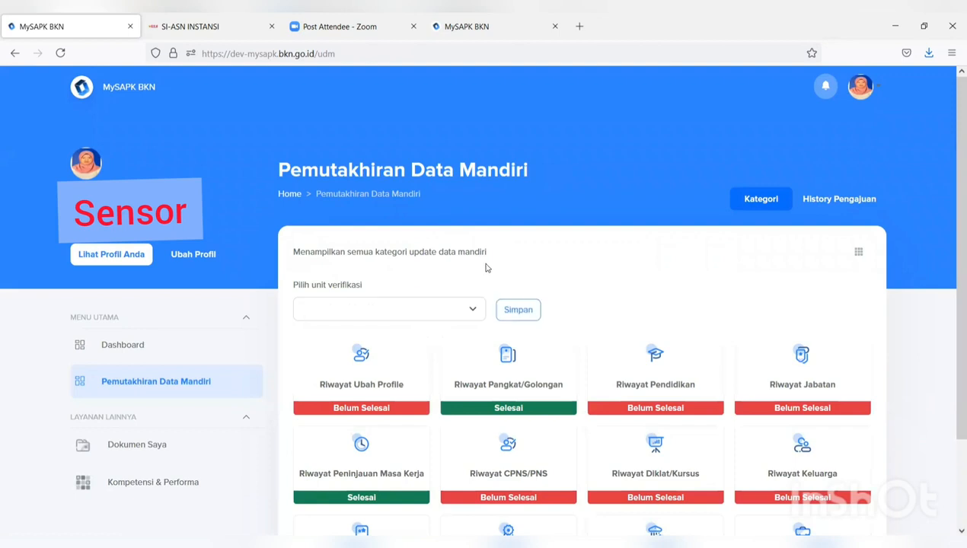
# - Open the Riwayat Pendidikan card's five-entry education list and start a new education record
pyautogui.scroll(-2, 626, 282)
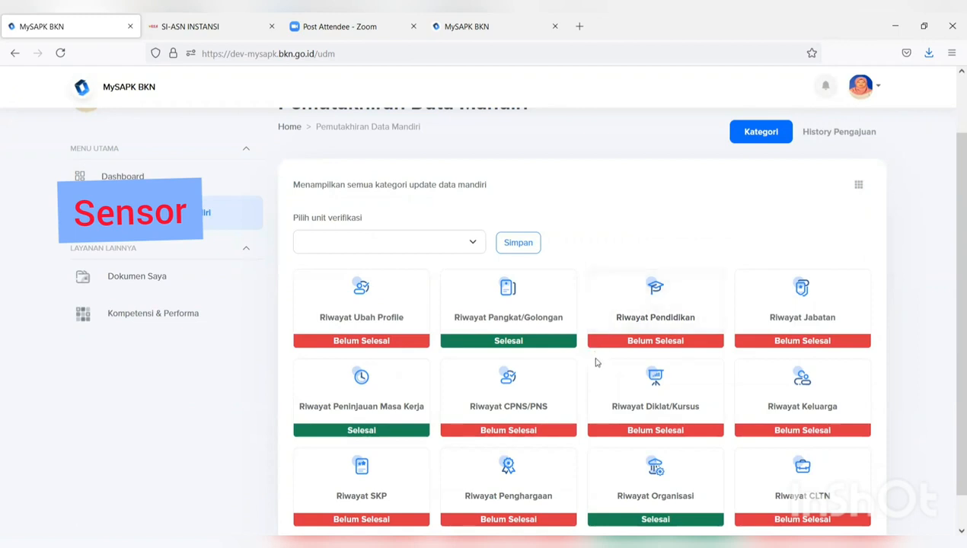
pyautogui.scroll(-1, 605, 352)
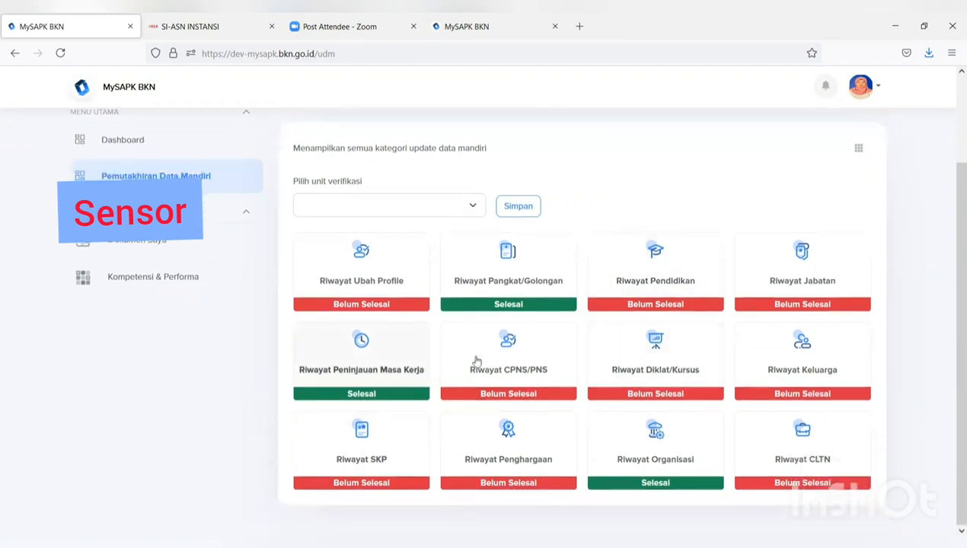
pyautogui.click(651, 288)
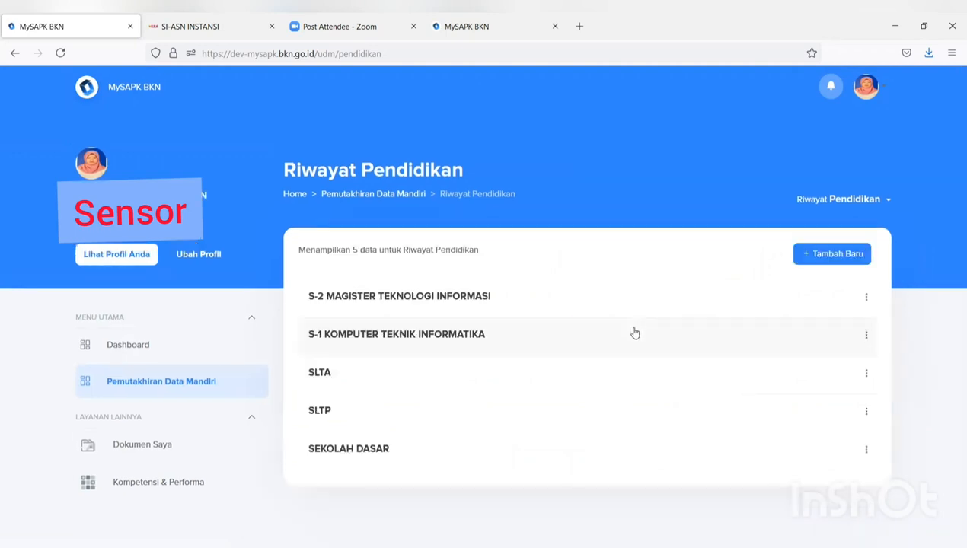
pyautogui.click(804, 256)
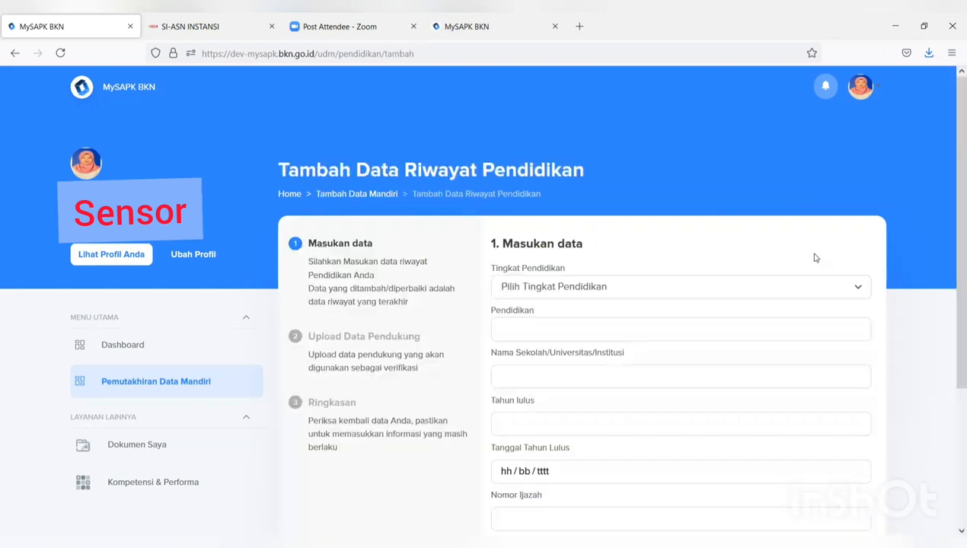
# - Set the education level to S-3/Doktor, education S-3/DOKTOR, institution UNIVERSITAS INDONESIA
pyautogui.click(791, 286)
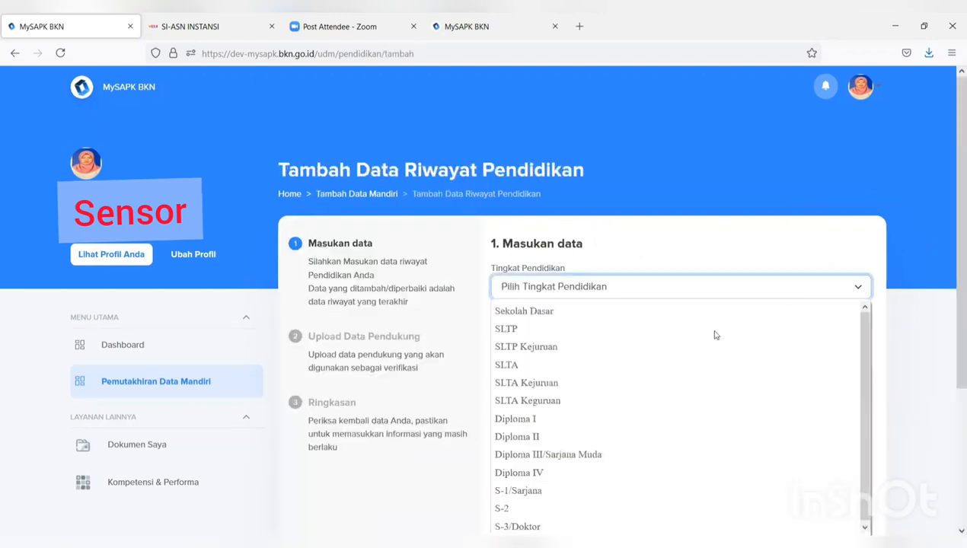
pyautogui.click(612, 519)
pyautogui.click(542, 330)
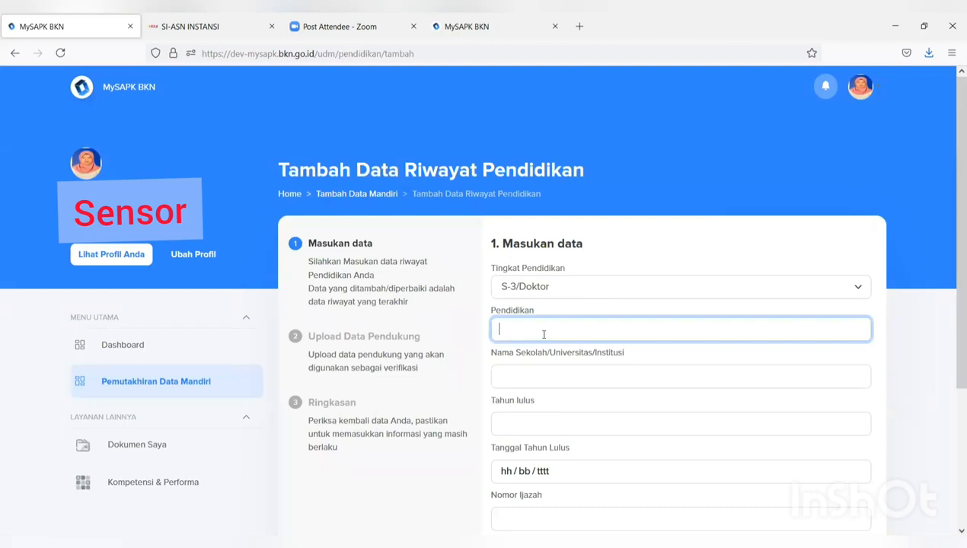
pyautogui.write('dok')
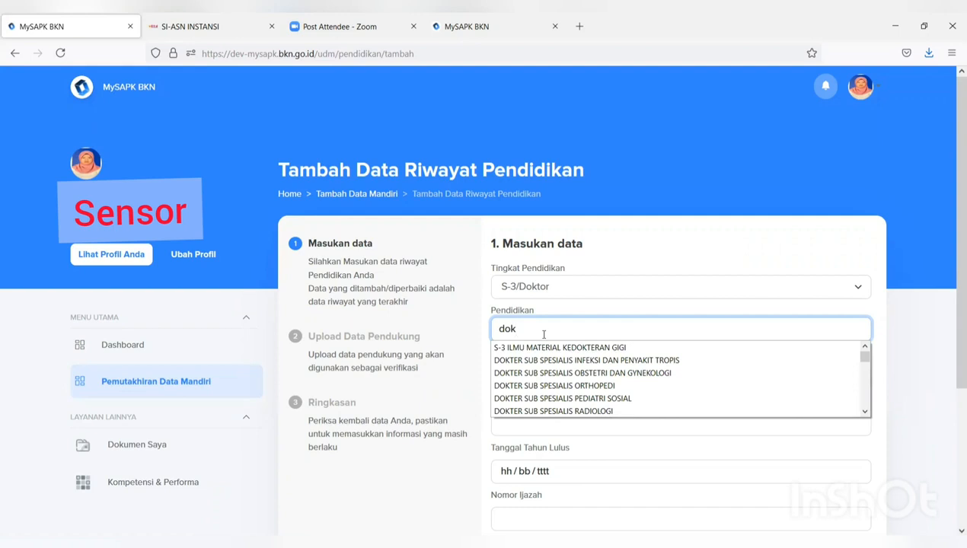
pyautogui.write('tor')
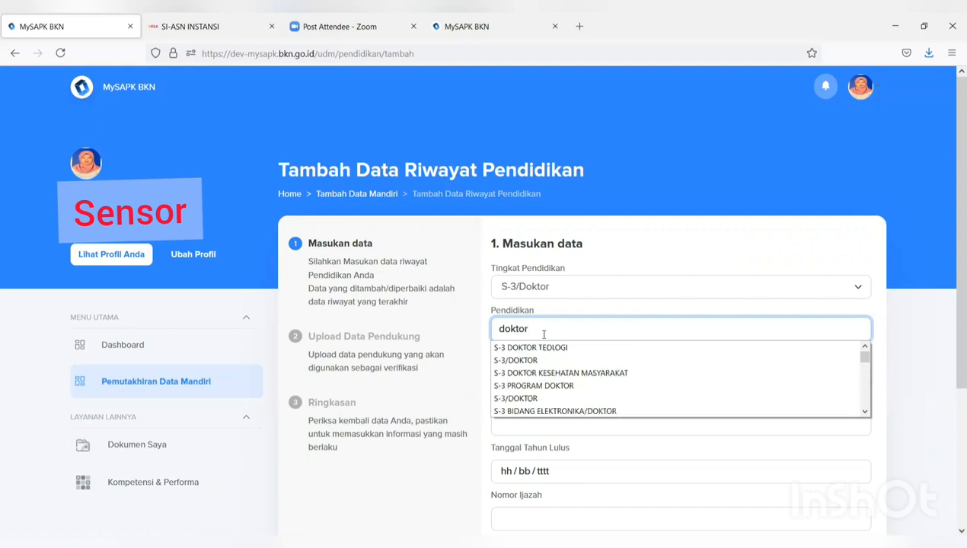
pyautogui.click(524, 360)
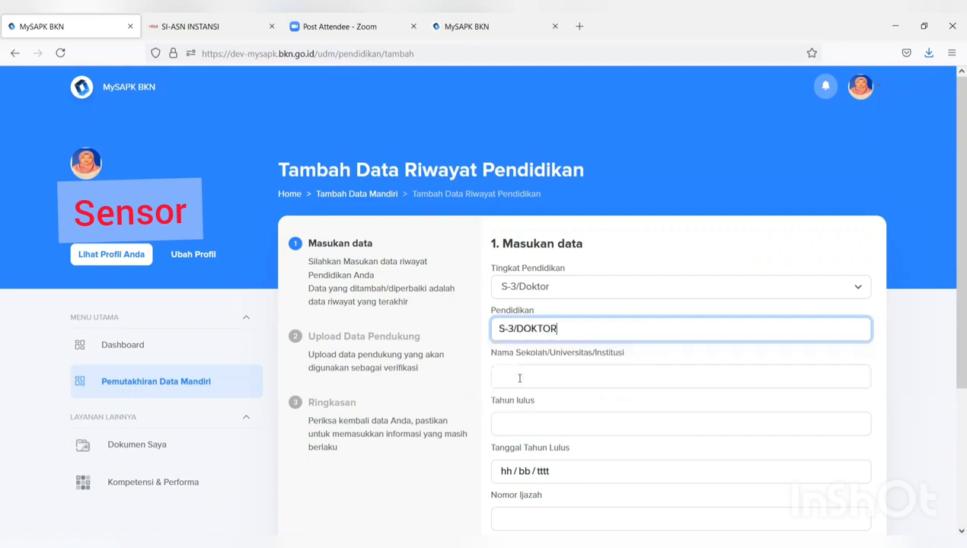
pyautogui.click(520, 379)
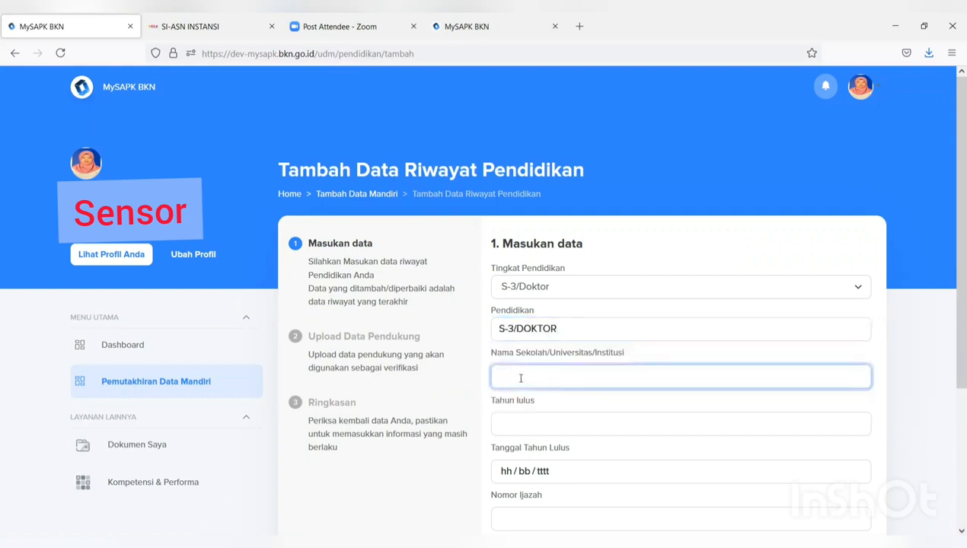
pyautogui.write('UNI')
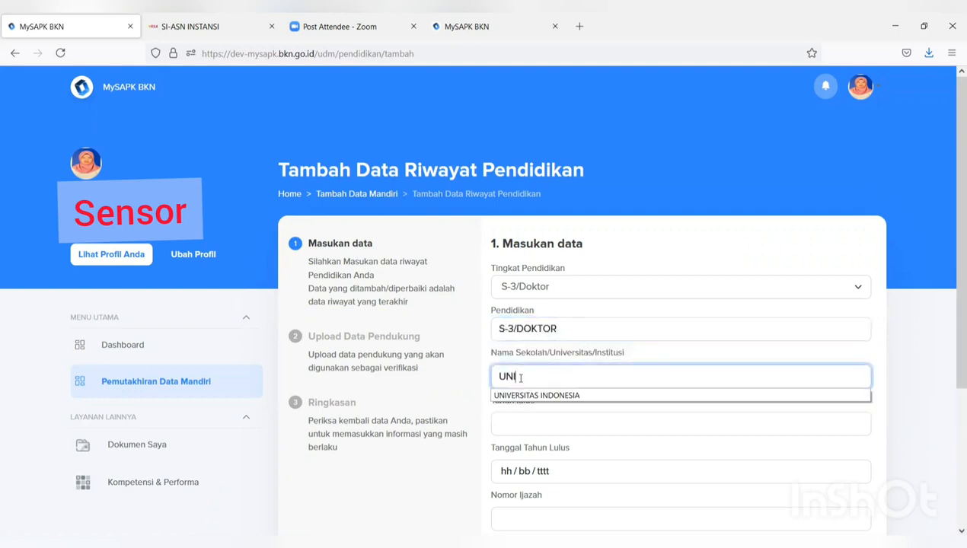
pyautogui.click(524, 397)
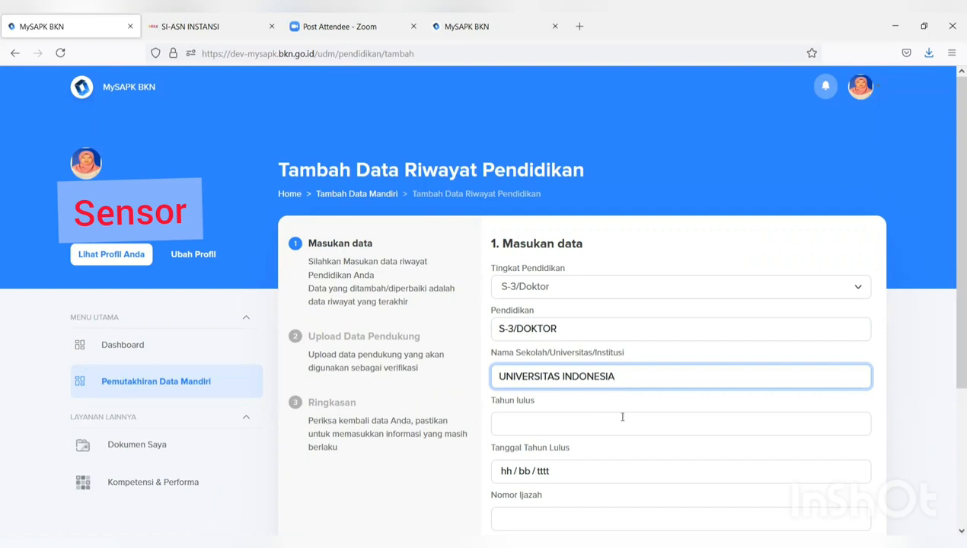
# - Enter graduation year 2021, date 11/07/2021, certificate number 'kk' and front title DR, then continue
pyautogui.click(585, 426)
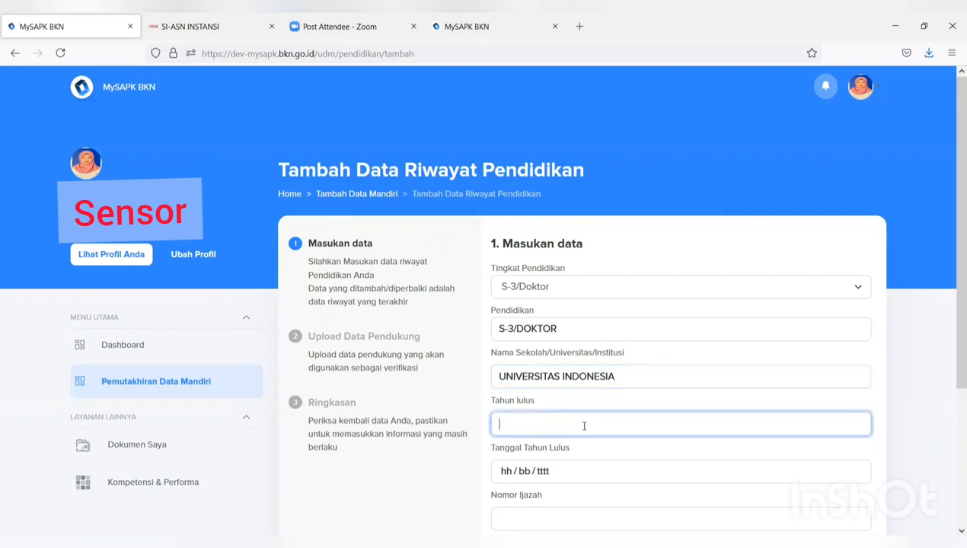
pyautogui.write('20')
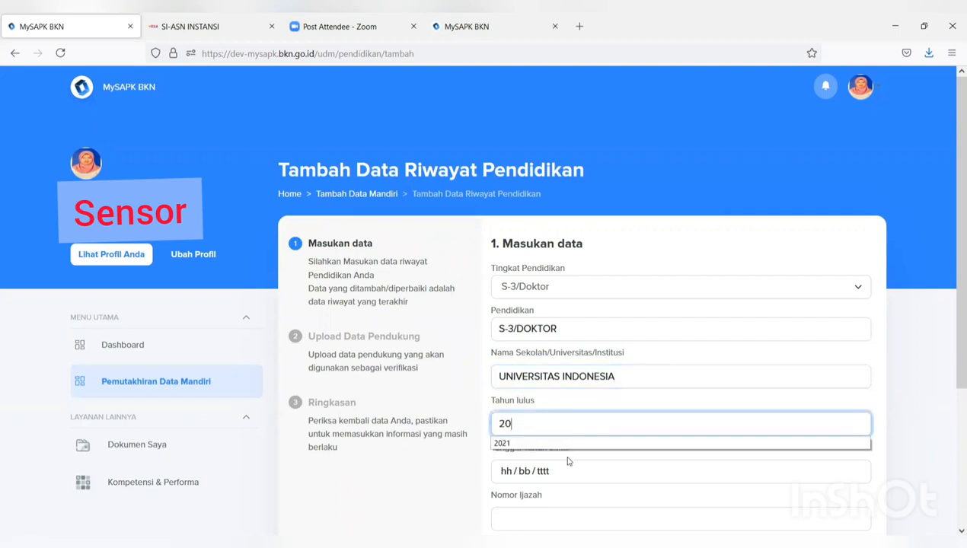
pyautogui.click(577, 445)
pyautogui.click(557, 476)
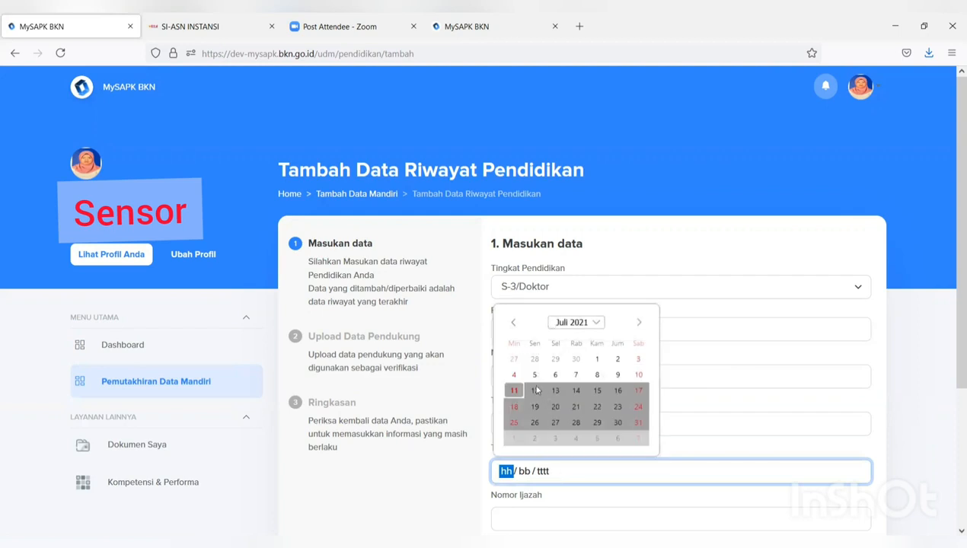
pyautogui.click(514, 393)
pyautogui.scroll(-3, 544, 364)
pyautogui.click(543, 325)
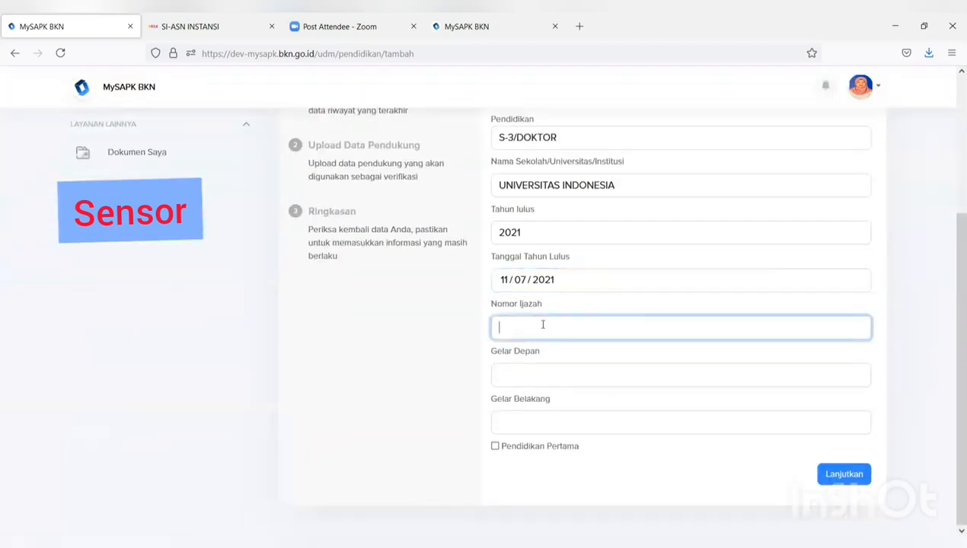
pyautogui.write('kk')
pyautogui.click(537, 380)
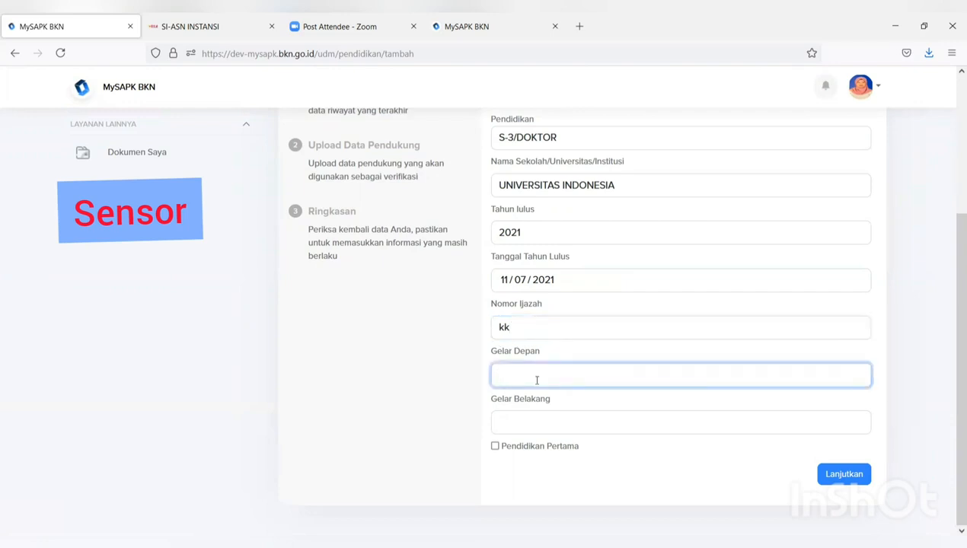
pyautogui.click(524, 426)
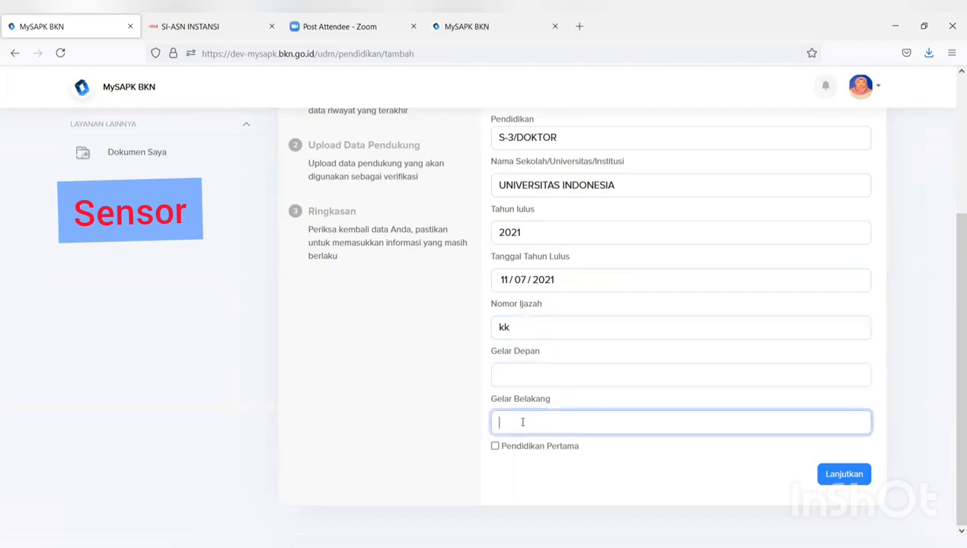
pyautogui.click(515, 374)
pyautogui.write('DR')
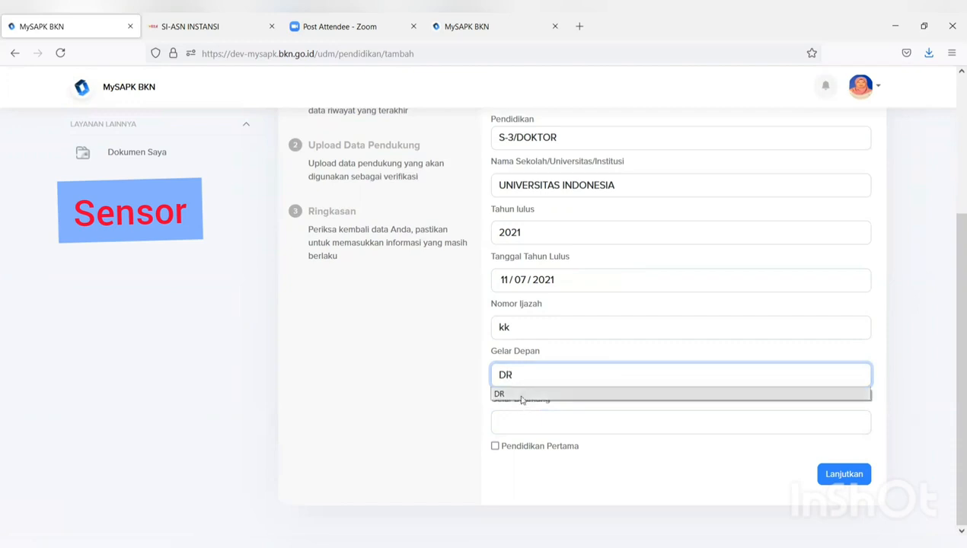
pyautogui.click(522, 396)
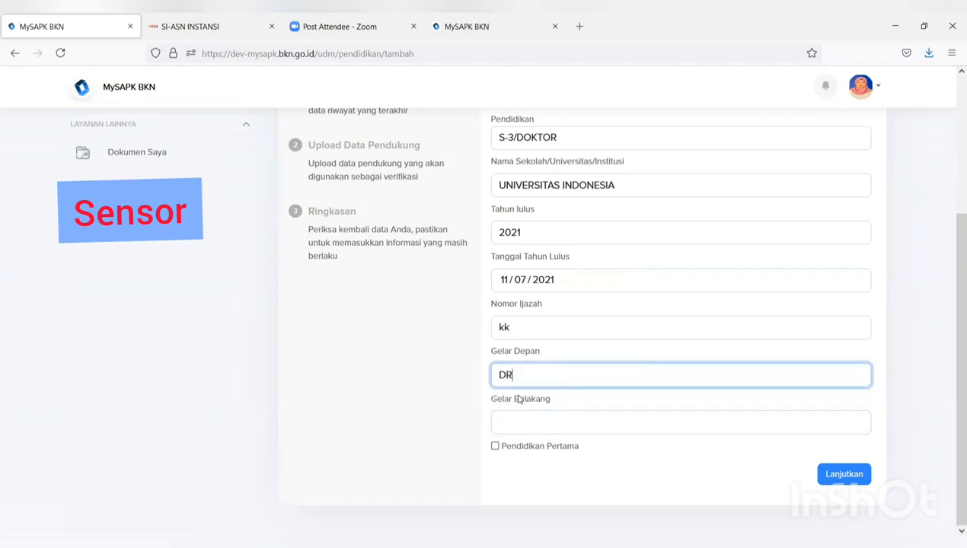
pyautogui.click(841, 483)
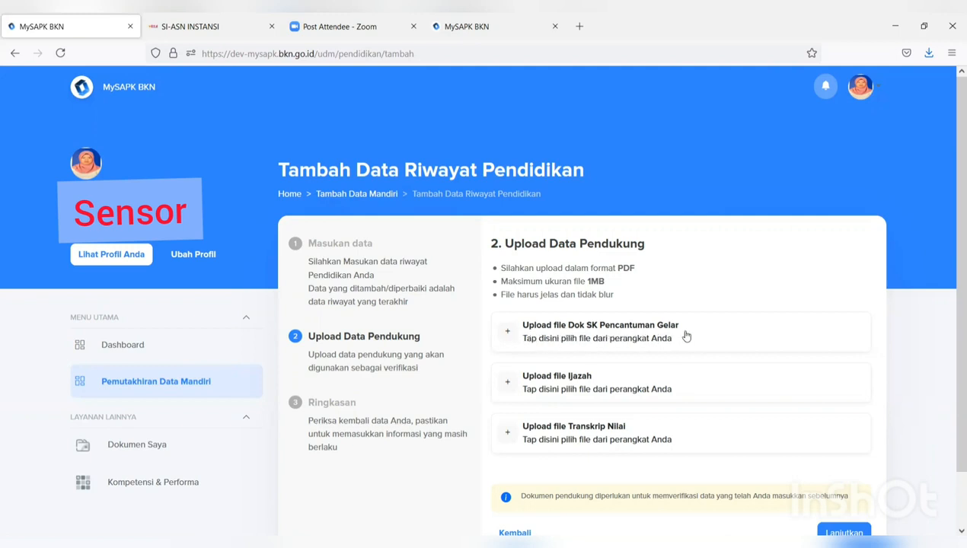
# - Upload the FORMULIR TPB file into the SK Pencantuman Gelar, Ijazah and Transkrip Nilai slots
pyautogui.click(638, 342)
pyautogui.click(282, 149)
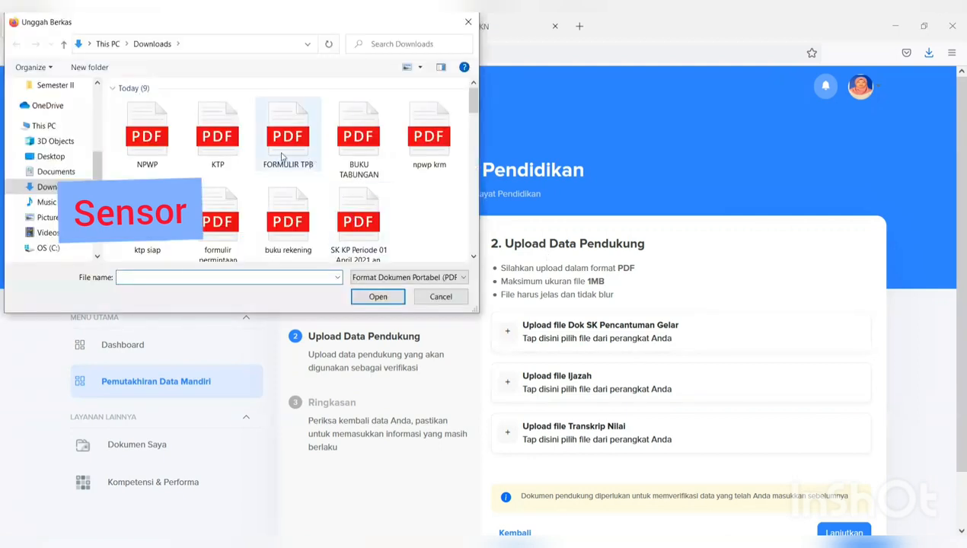
pyautogui.click(380, 300)
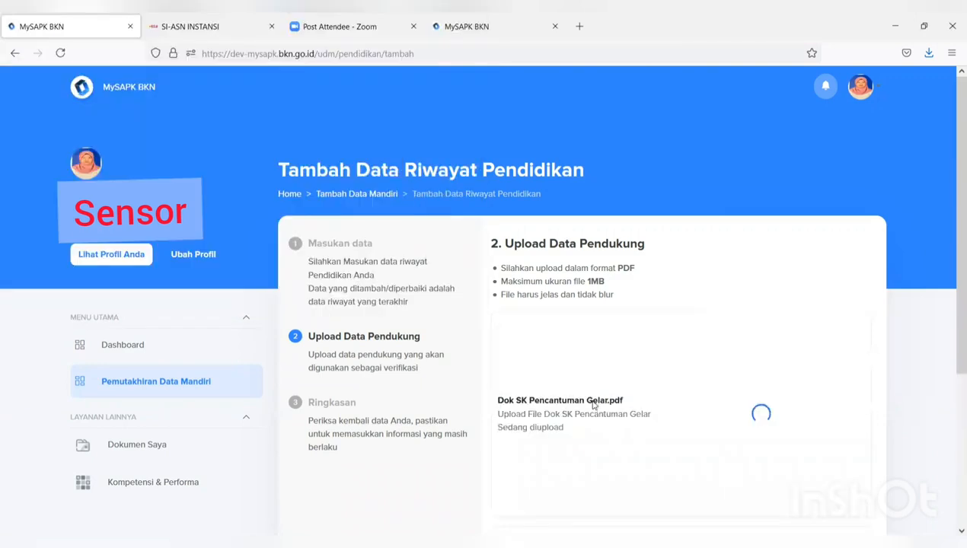
pyautogui.scroll(-1, 561, 324)
pyautogui.click(562, 318)
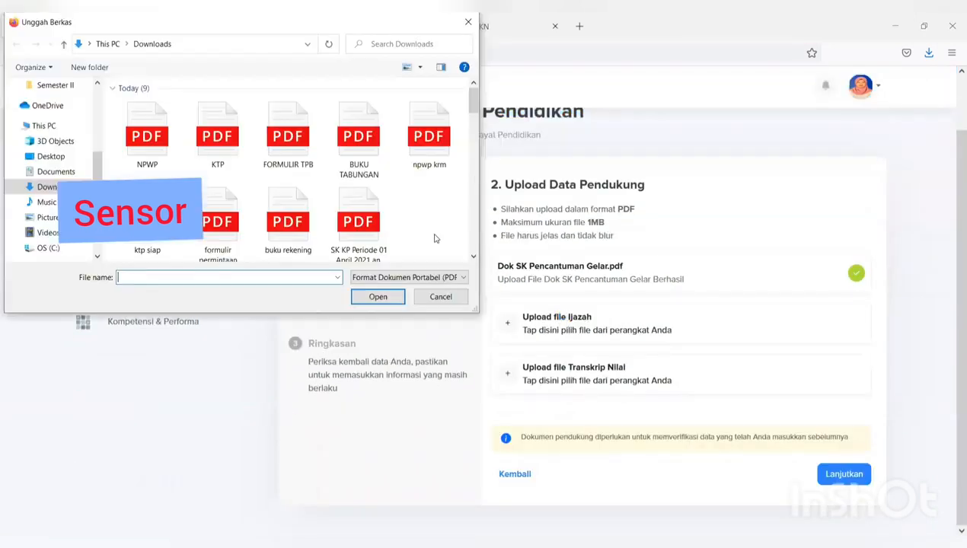
pyautogui.click(286, 140)
pyautogui.click(390, 298)
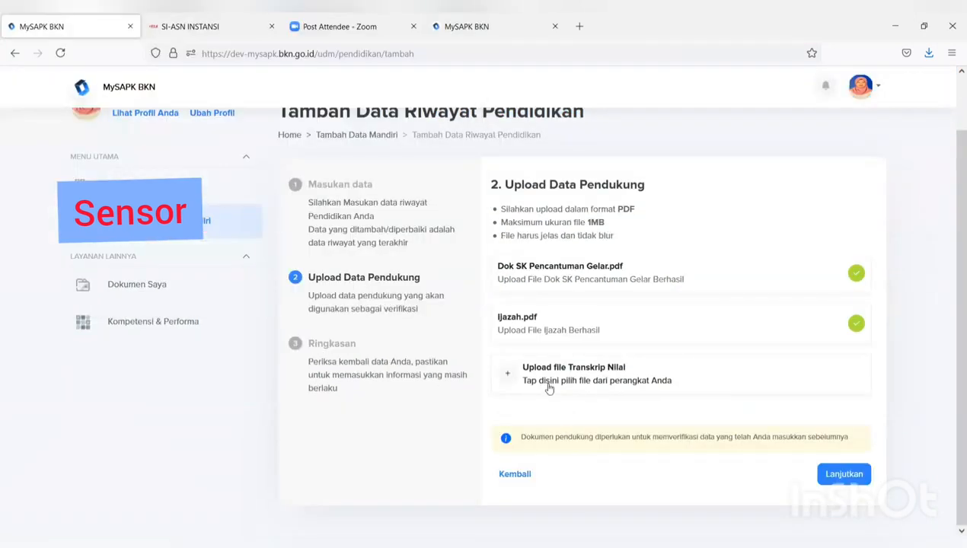
pyautogui.click(563, 370)
pyautogui.click(284, 148)
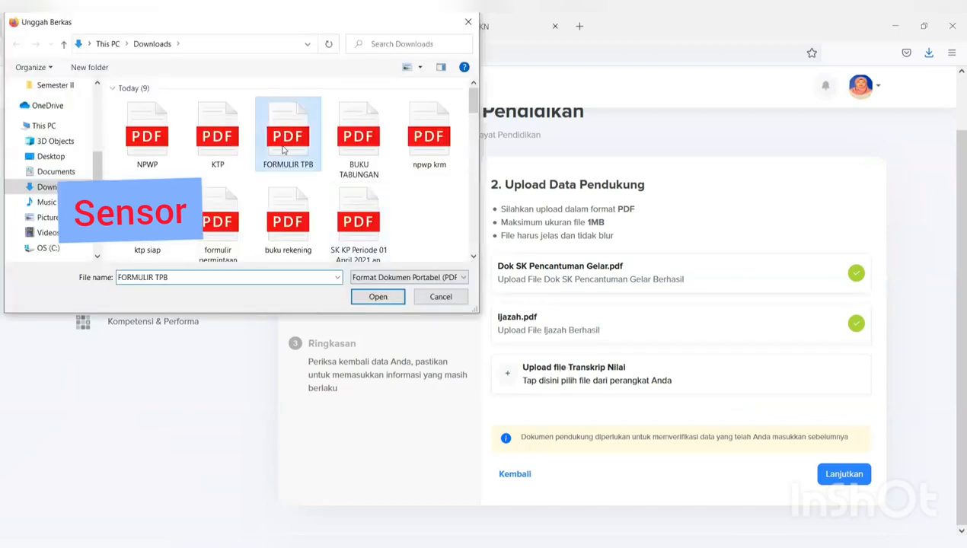
pyautogui.click(376, 295)
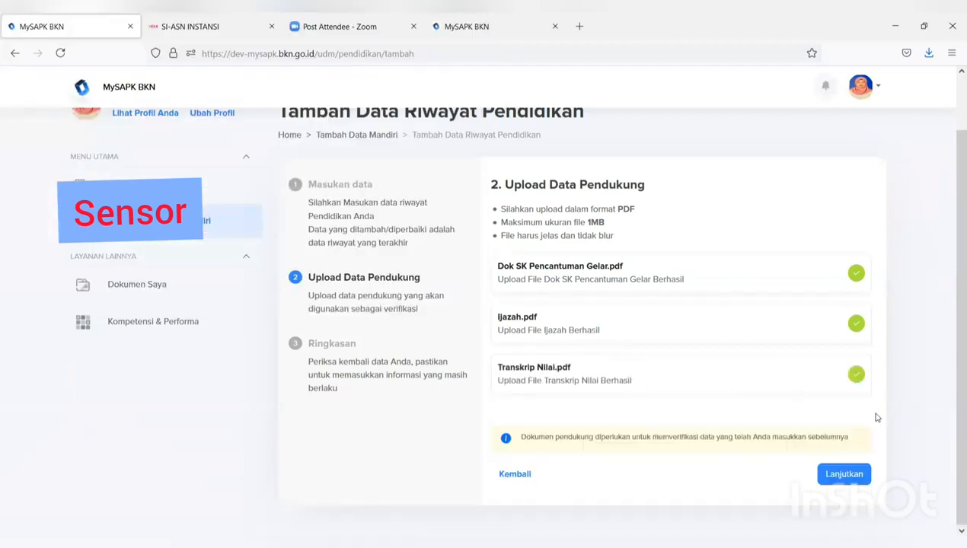
# - On the Ringkasan, confirm the data is correct, send the S-3 record and acknowledge 'Tambah Berhasil'
pyautogui.click(839, 474)
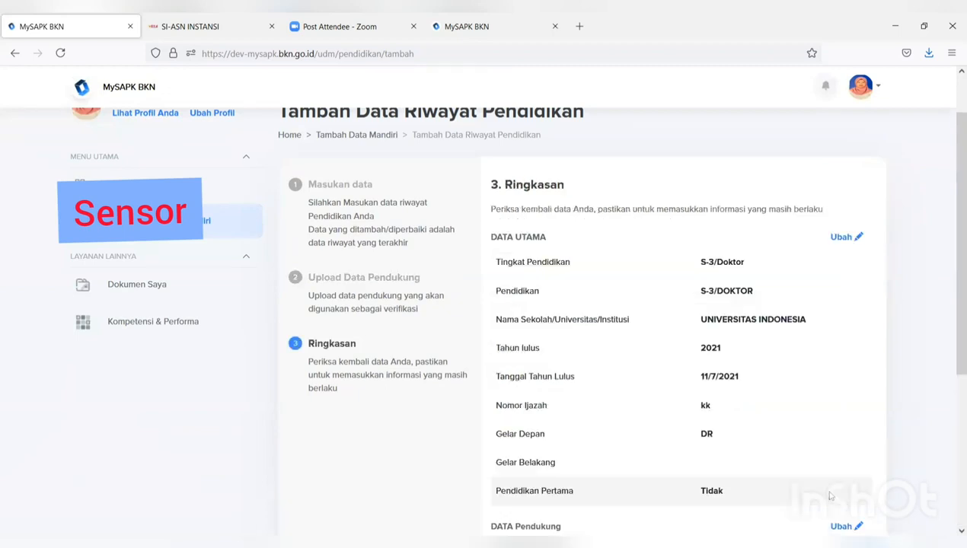
pyautogui.scroll(-3, 823, 460)
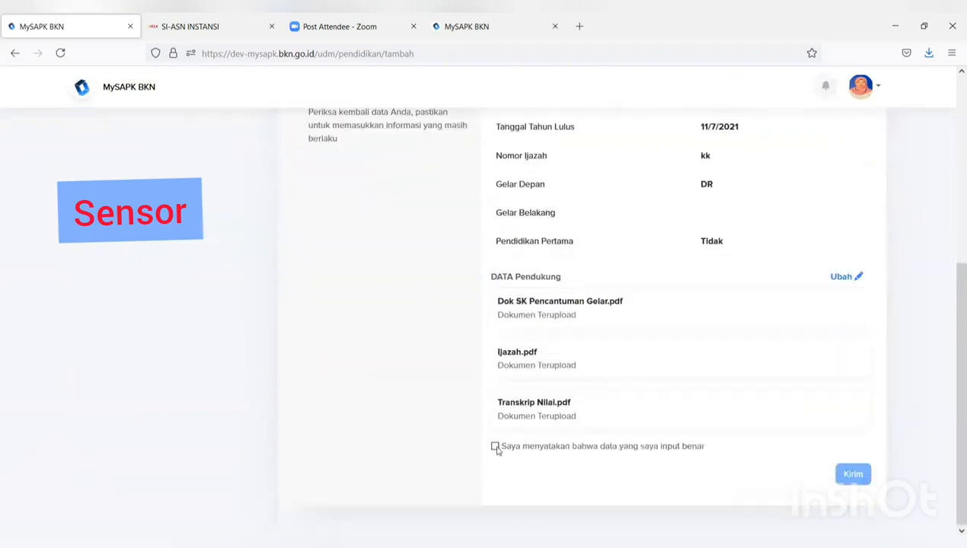
pyautogui.scroll(5, 496, 448)
pyautogui.scroll(-3, 507, 431)
pyautogui.scroll(-2, 507, 431)
pyautogui.click(495, 447)
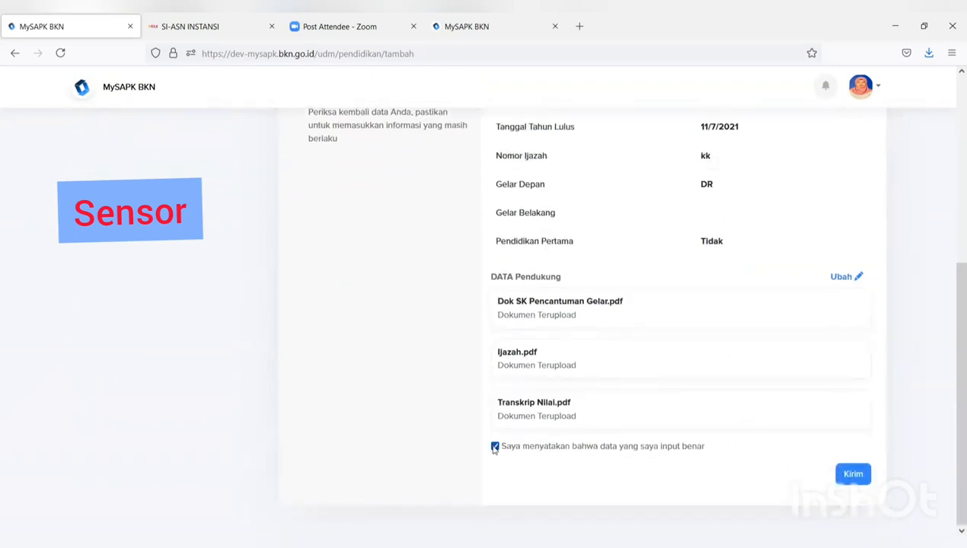
pyautogui.click(850, 473)
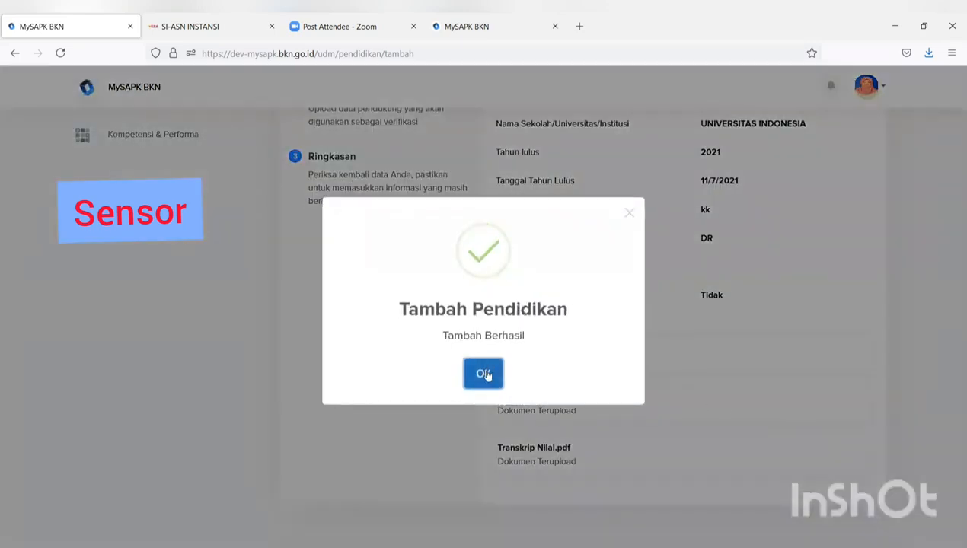
pyautogui.click(484, 374)
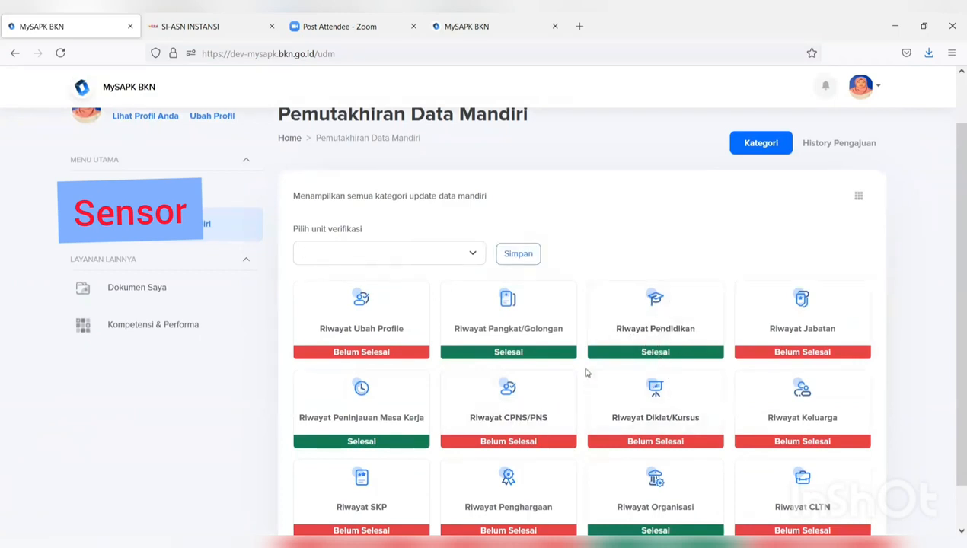
# - Open the six-entry Riwayat Jabatan history and start a new position record with Tambah Baru
pyautogui.click(806, 343)
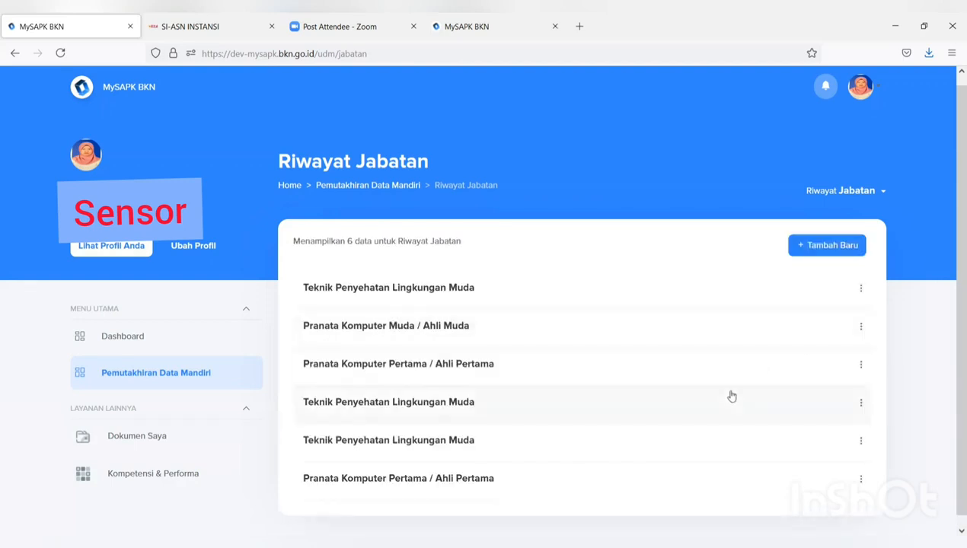
pyautogui.click(833, 245)
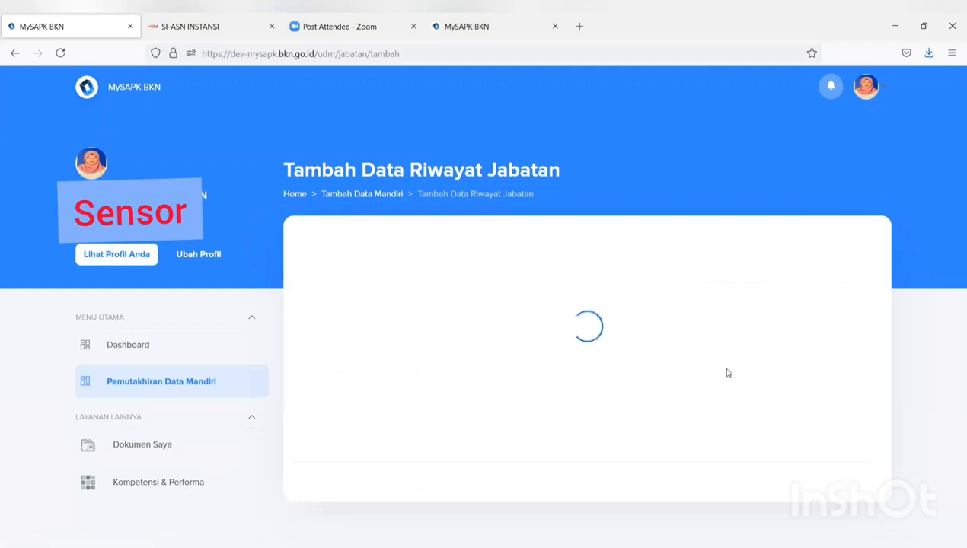
# - Choose Jabatan Struktural as the position type and pick Bagian Mutasi as the Unor
pyautogui.scroll(-3, 610, 349)
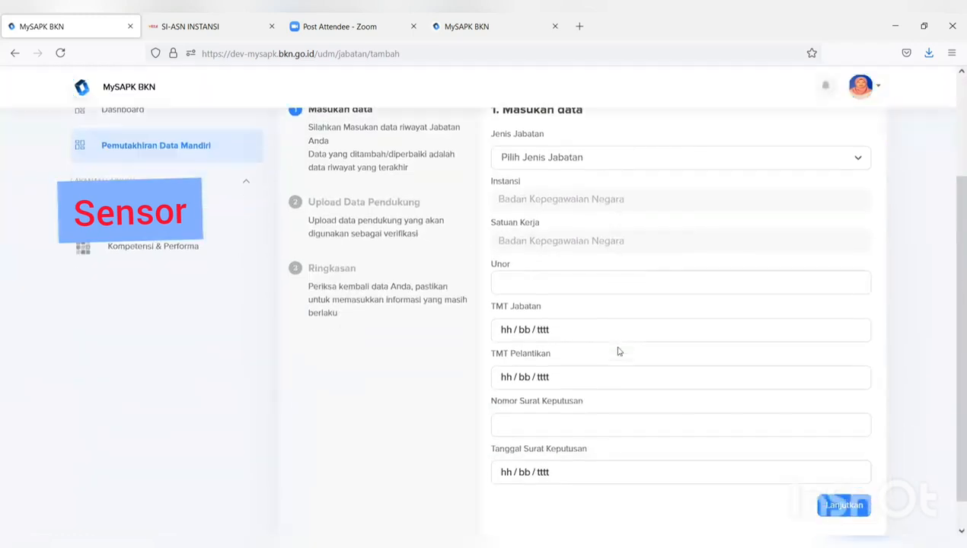
pyautogui.scroll(2, 600, 186)
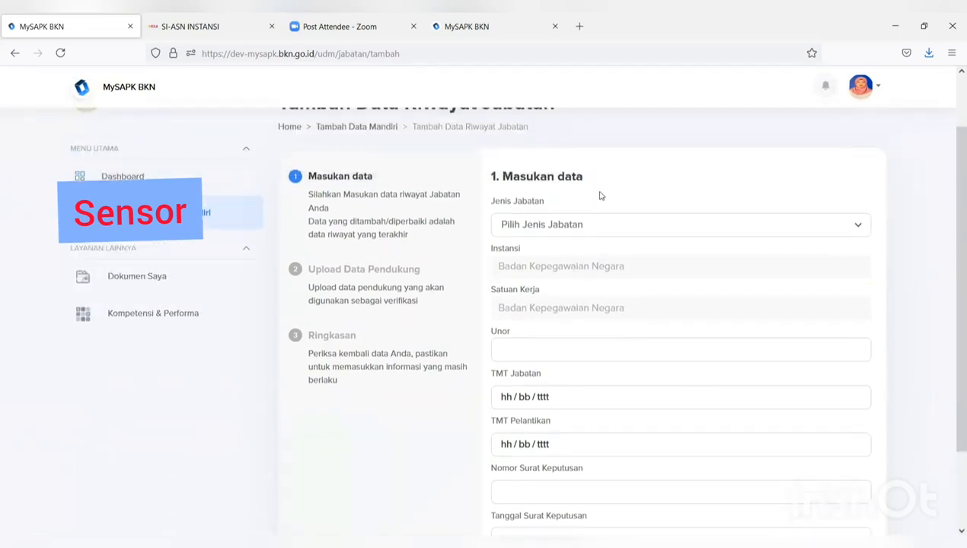
pyautogui.scroll(-2, 601, 190)
pyautogui.click(603, 164)
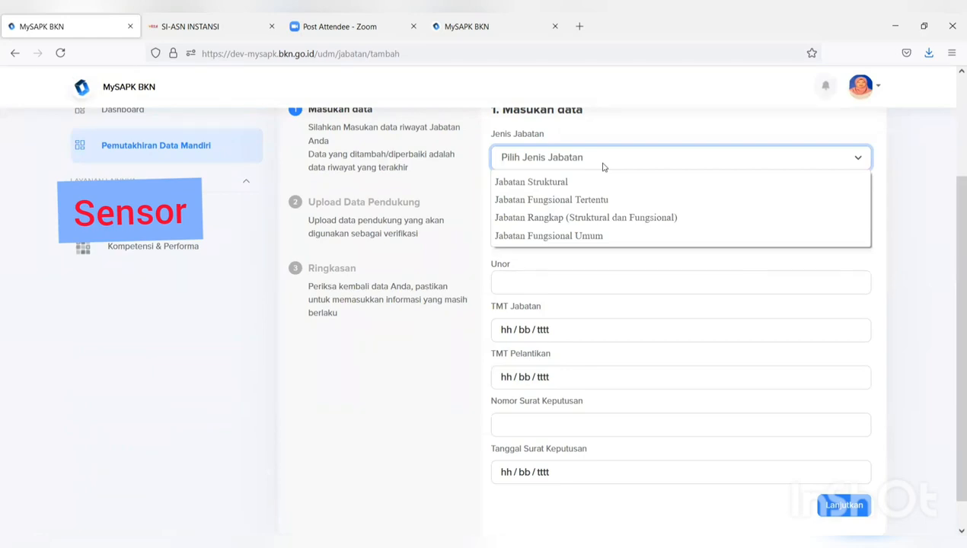
pyautogui.click(576, 184)
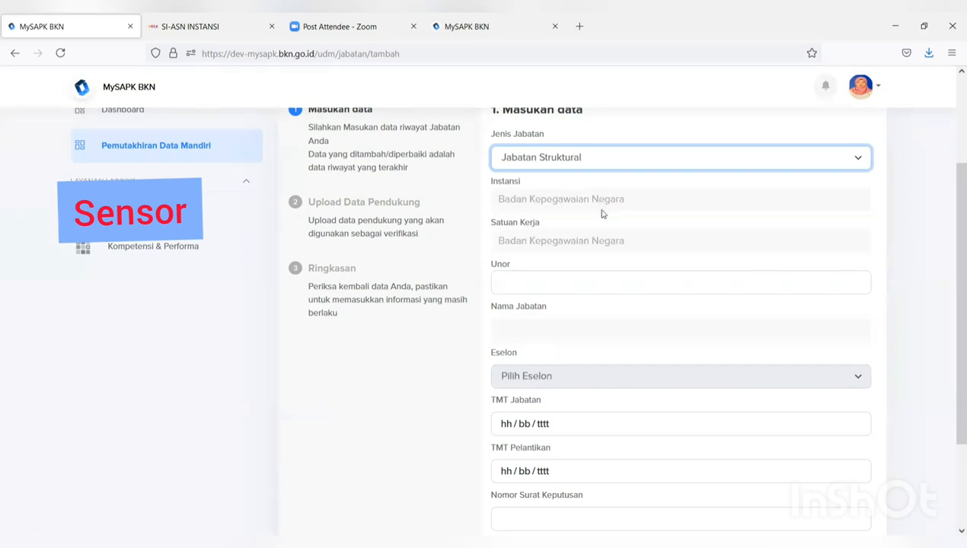
pyautogui.click(520, 286)
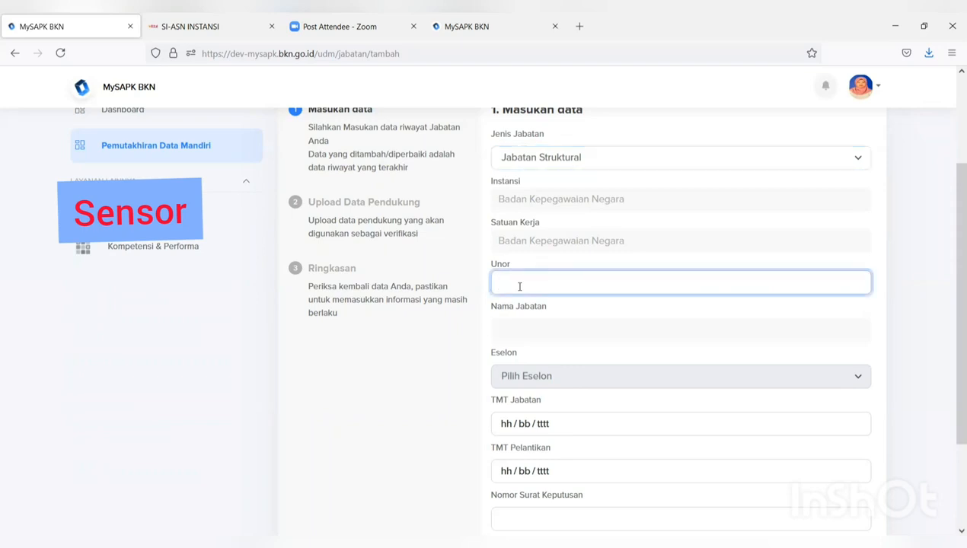
pyautogui.write('bagian m')
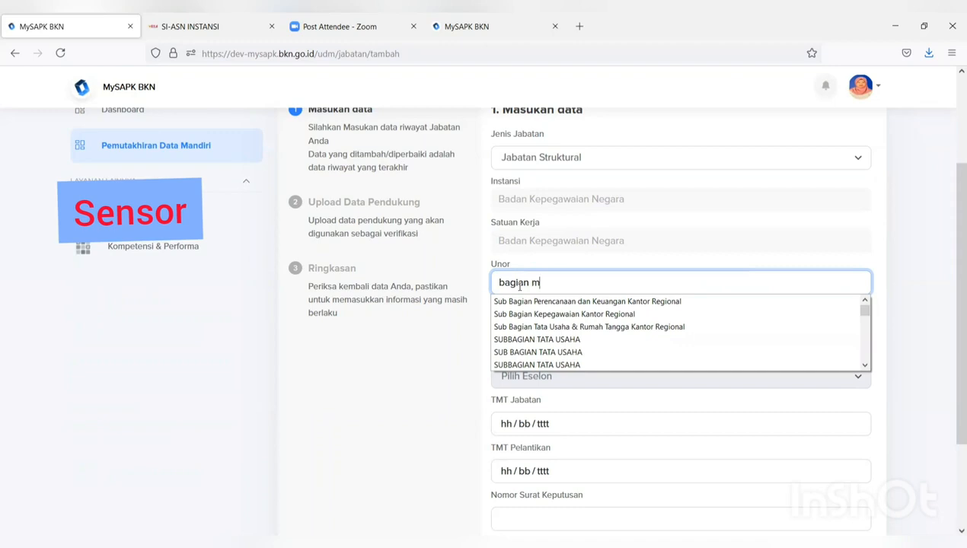
pyautogui.write('u')
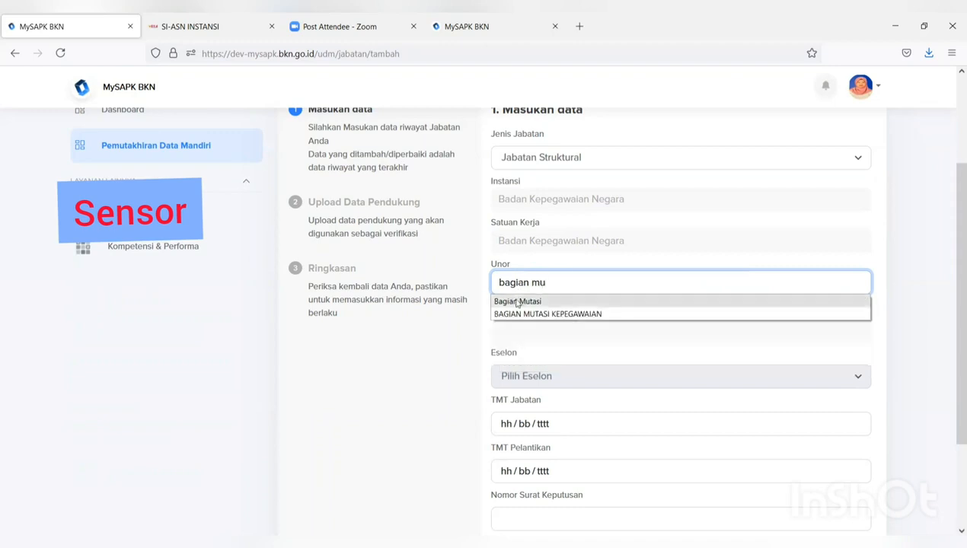
pyautogui.click(515, 301)
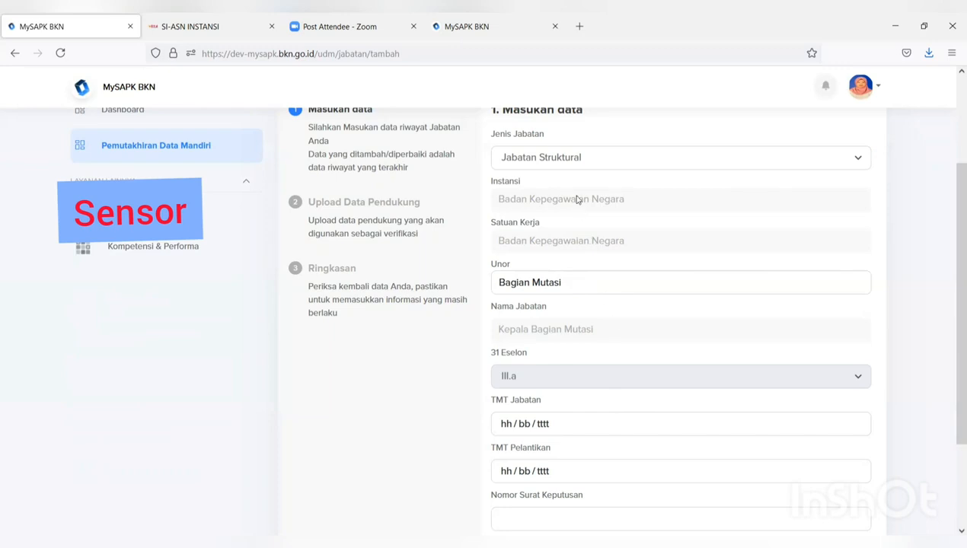
pyautogui.scroll(-3, 572, 181)
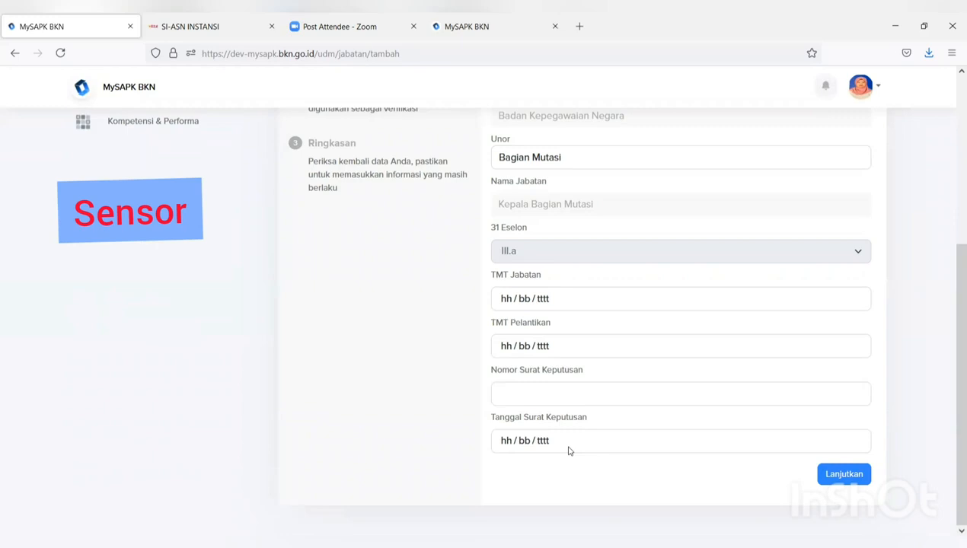
pyautogui.scroll(5, 570, 451)
# - Switch to Jabatan Fungsional Tertentu with Unor DIREKTORAT KINERJA APARATUR SIPIL NEGARA
pyautogui.click(554, 296)
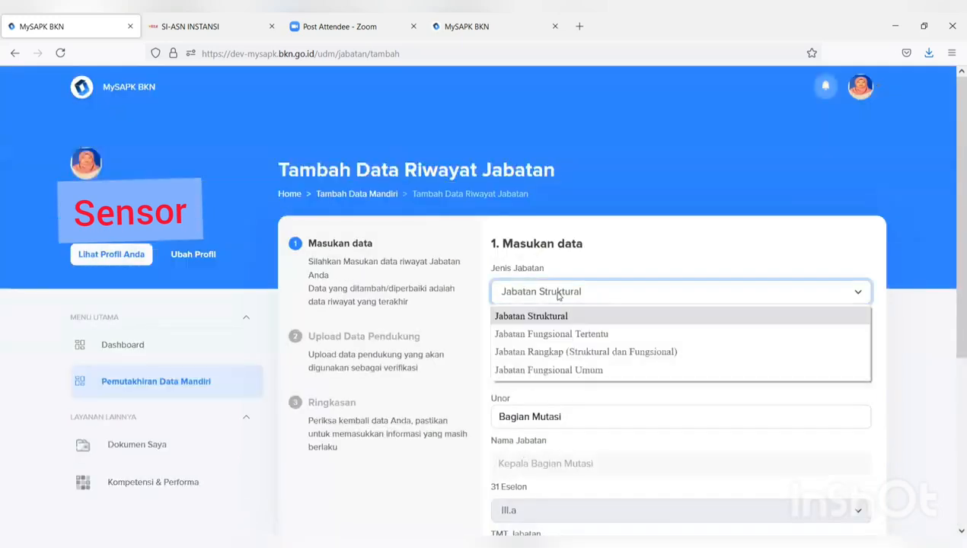
pyautogui.click(550, 336)
pyautogui.scroll(-1, 588, 365)
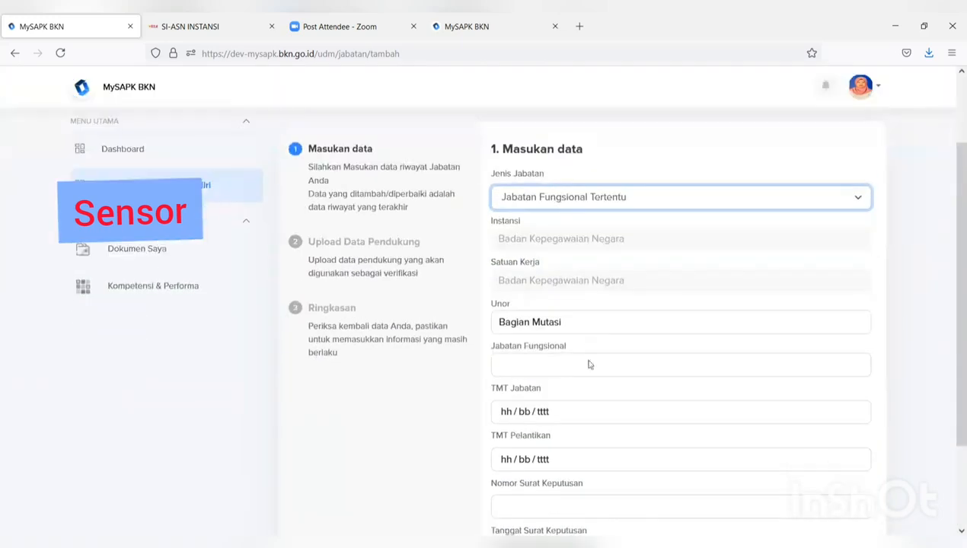
pyautogui.moveTo(579, 283); pyautogui.dragTo(452, 285)
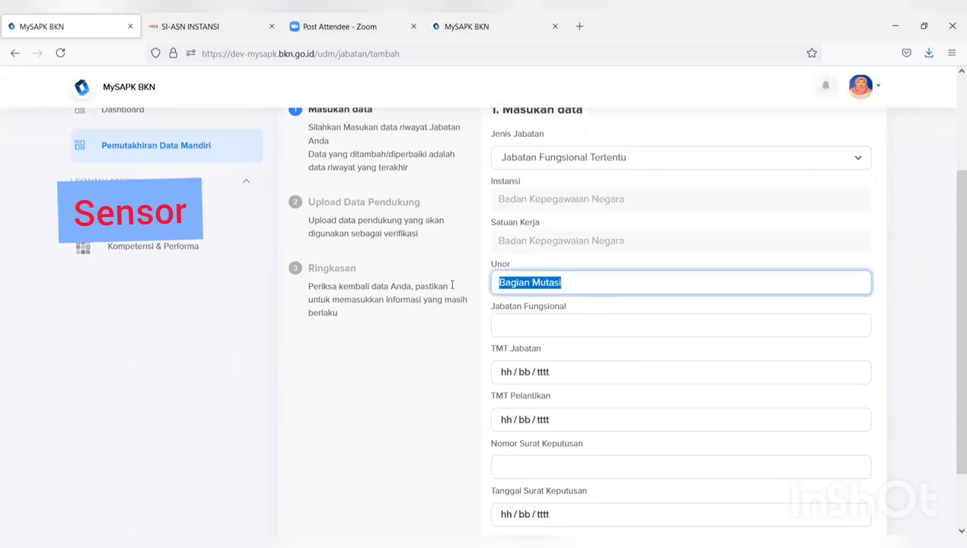
pyautogui.write('direktor')
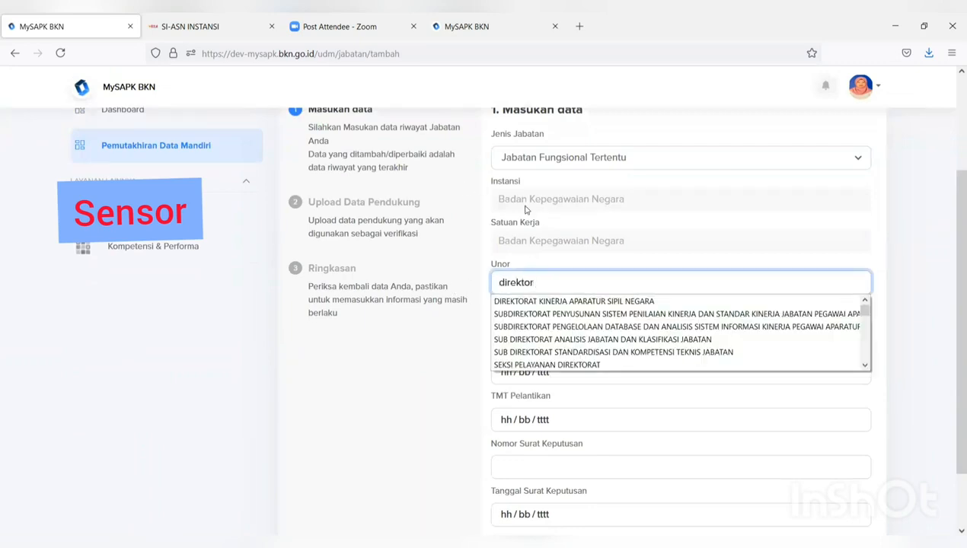
pyautogui.scroll(-1, 585, 307)
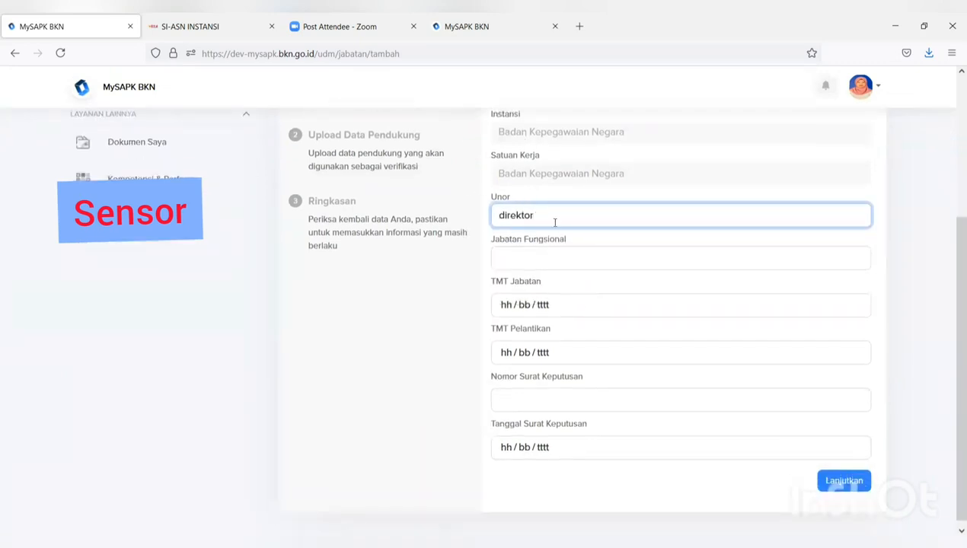
pyautogui.write('ar')
pyautogui.press('BackSpace')
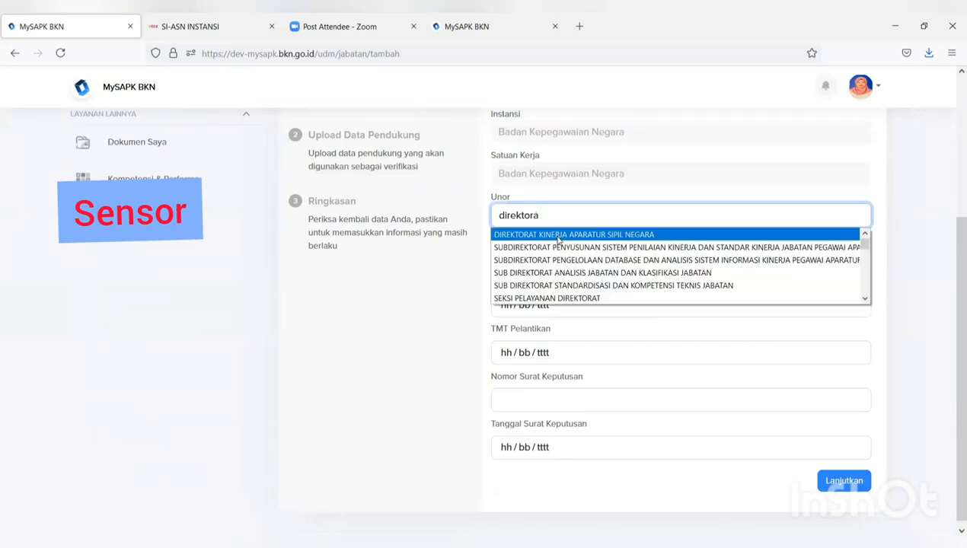
pyautogui.click(558, 237)
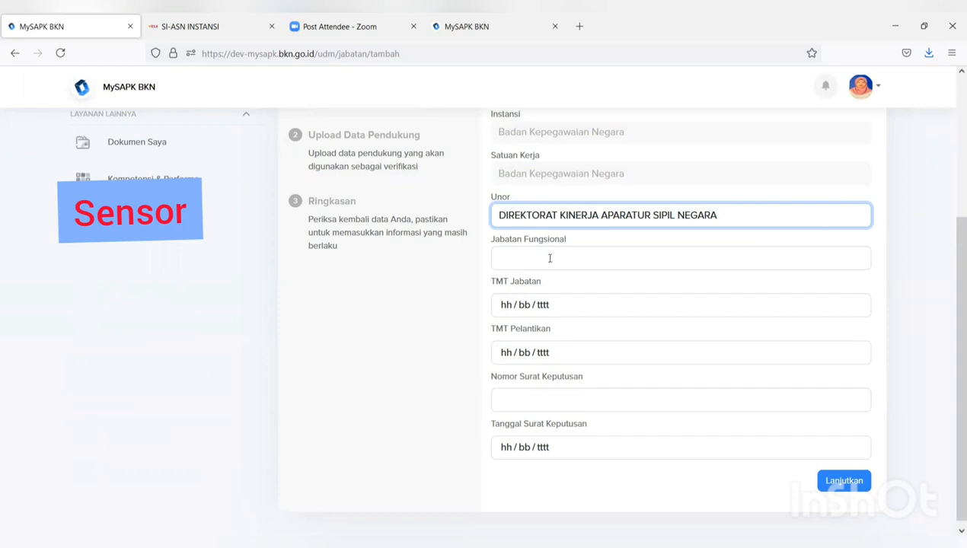
# - Set the functional position to Pranata Komputer Muda / Ahli Muda
pyautogui.click(548, 261)
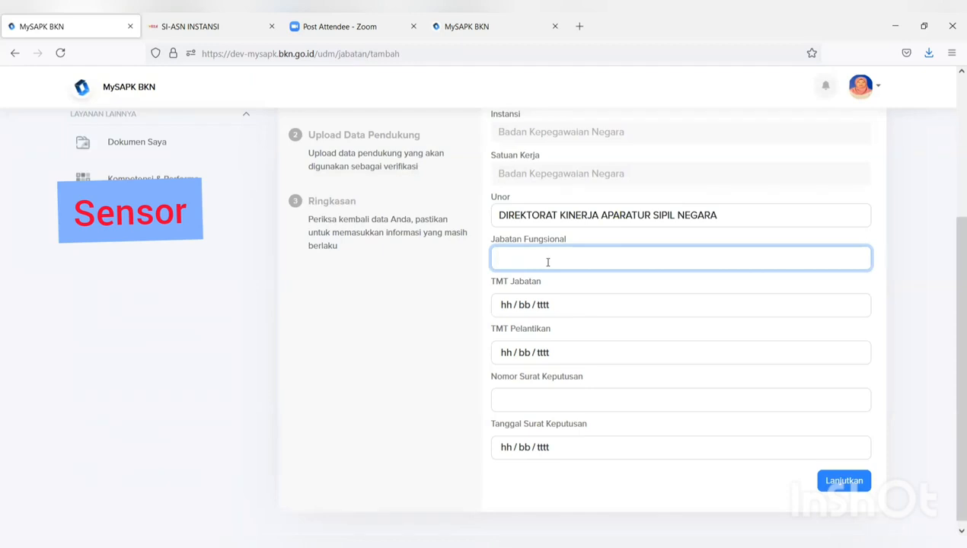
pyautogui.write('k')
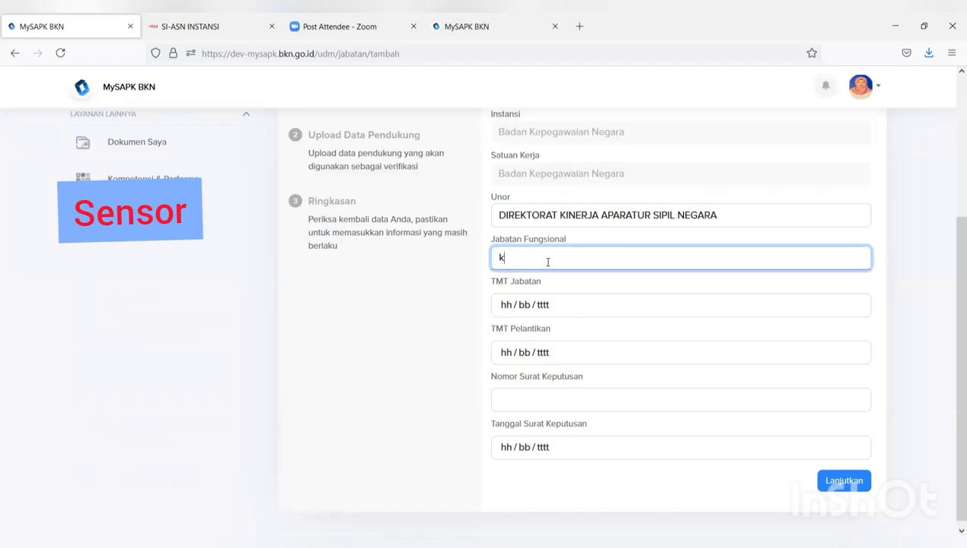
pyautogui.write('epe')
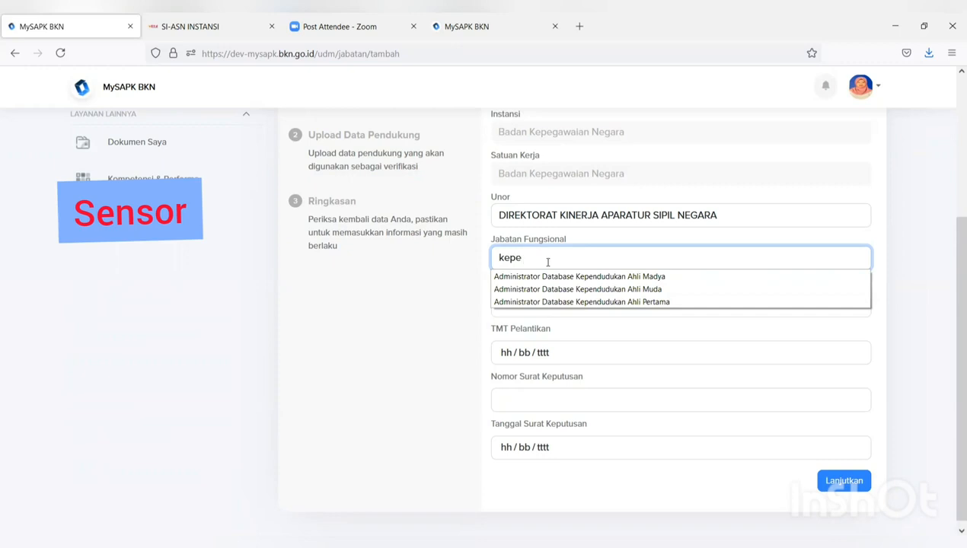
pyautogui.write('g')
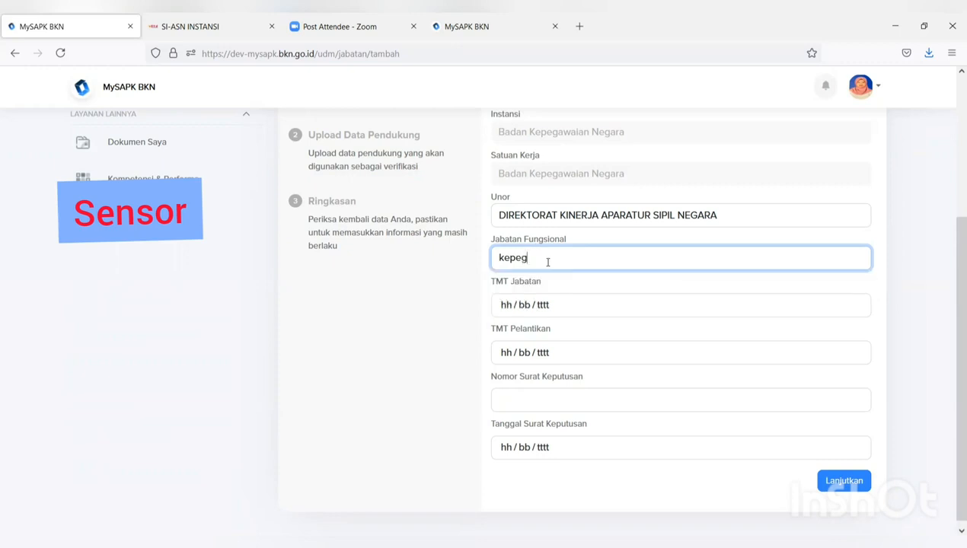
pyautogui.press('BackSpace')
pyautogui.press('BackSpace')
pyautogui.press('BackSpace')
pyautogui.press('BackSpace')
pyautogui.press('BackSpace')
pyautogui.write('P')
pyautogui.press('BackSpace')
pyautogui.press('BackSpace')
pyautogui.press('BackSpace')
pyautogui.press('BackSpace')
pyautogui.press('BackSpace')
pyautogui.write('kompute')
pyautogui.write('r')
pyautogui.press('BackSpace')
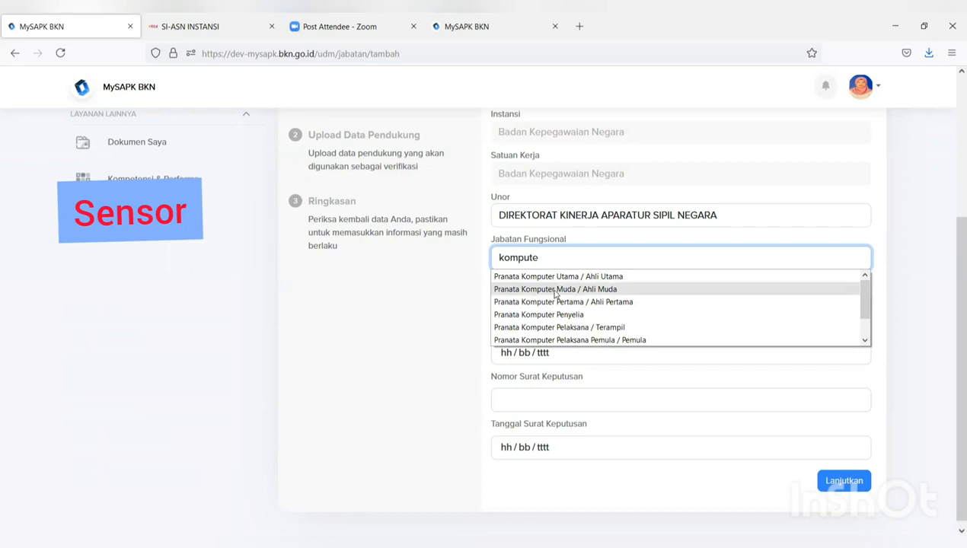
pyautogui.click(555, 295)
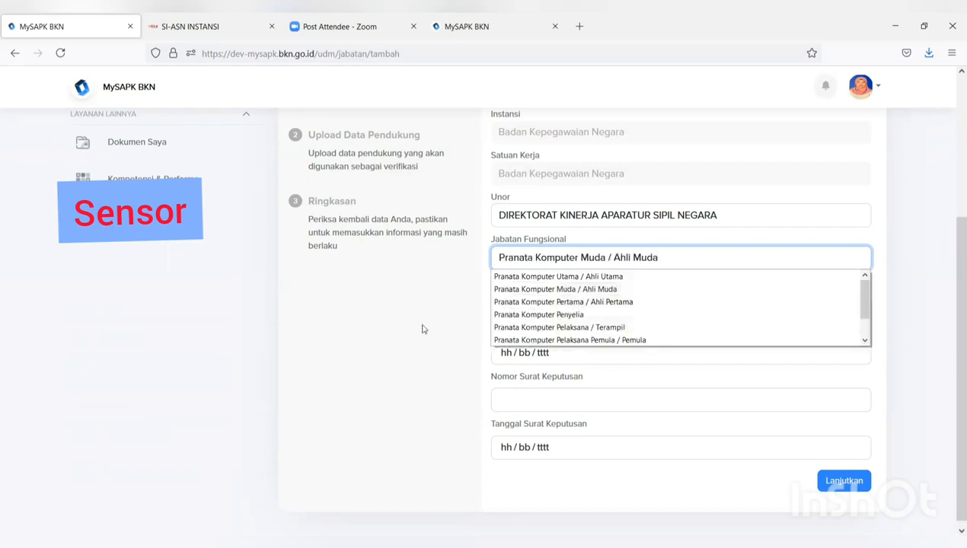
pyautogui.click(366, 347)
# - Set TMT Jabatan, TMT Pelantikan and Tanggal SK to 05/07/2021, Nomor SK 99, and continue
pyautogui.click(597, 308)
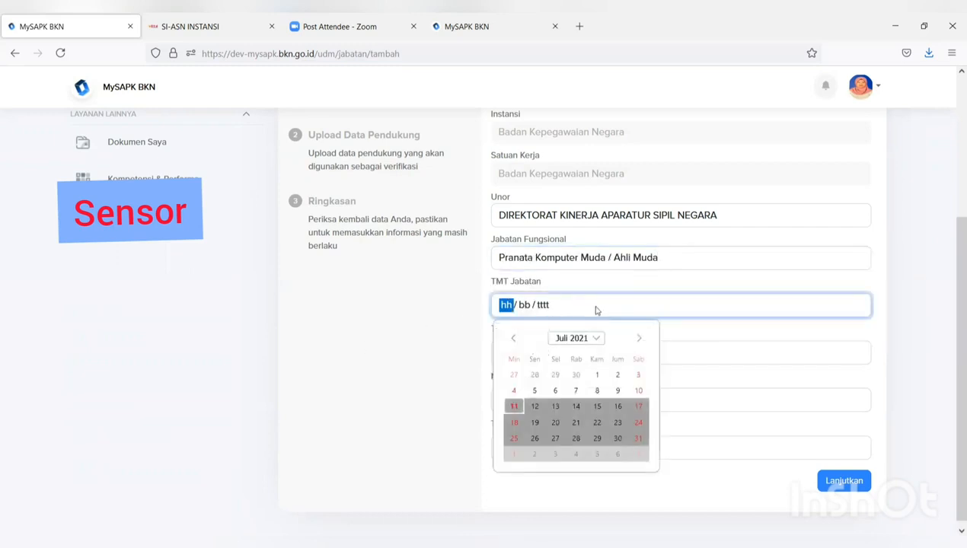
pyautogui.click(535, 390)
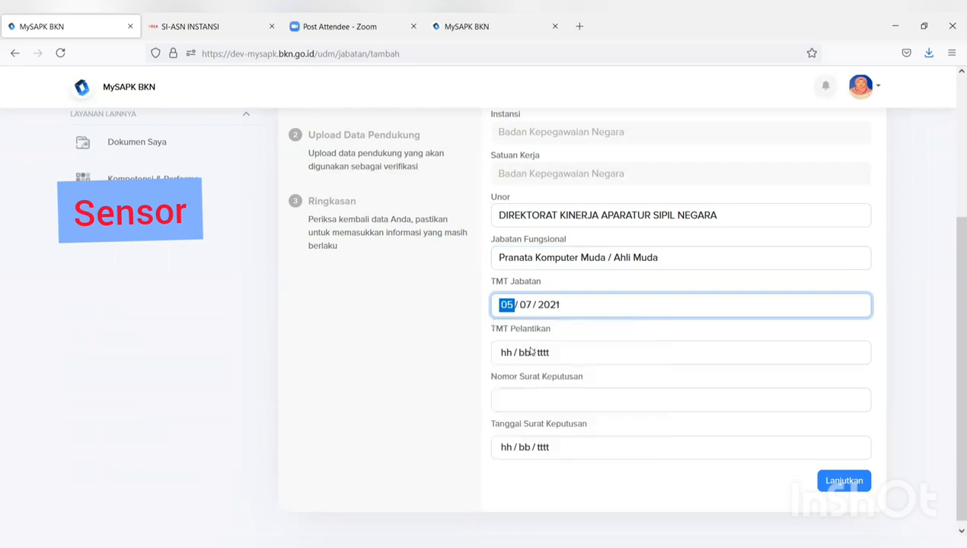
pyautogui.click(531, 352)
pyautogui.click(535, 439)
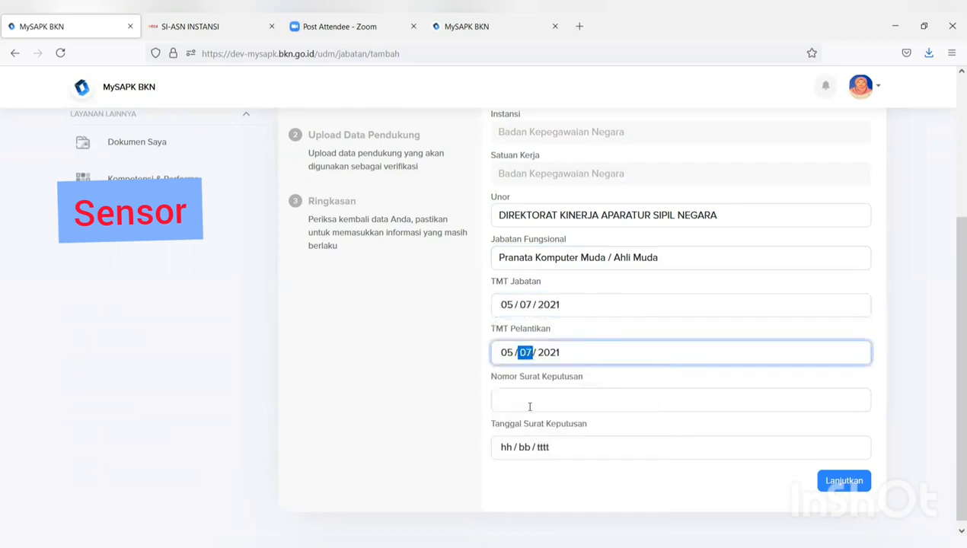
pyautogui.click(537, 400)
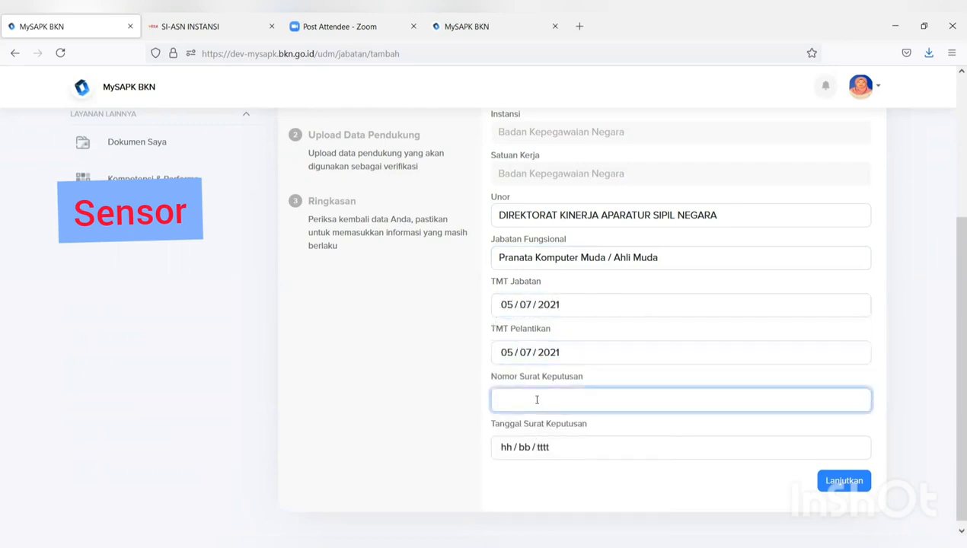
pyautogui.write('99')
pyautogui.click(554, 448)
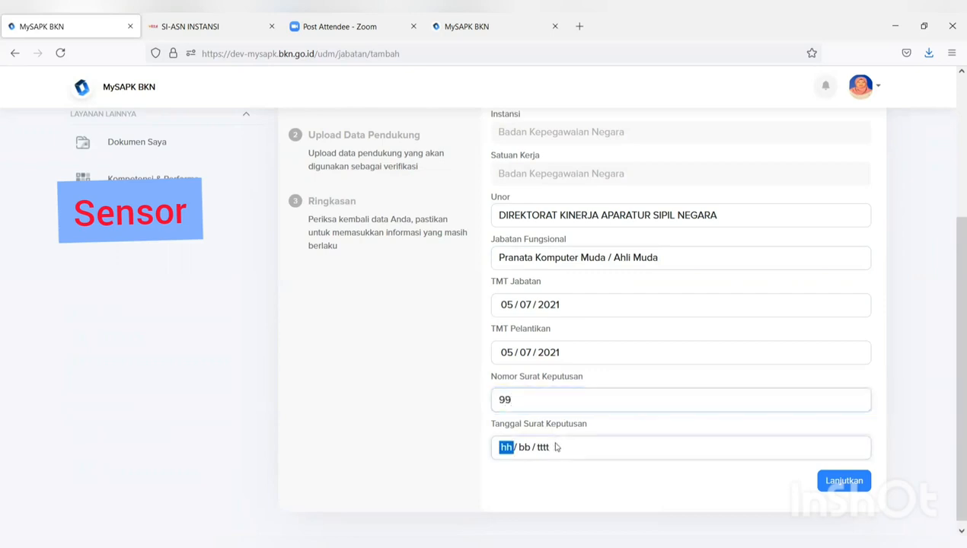
pyautogui.click(534, 353)
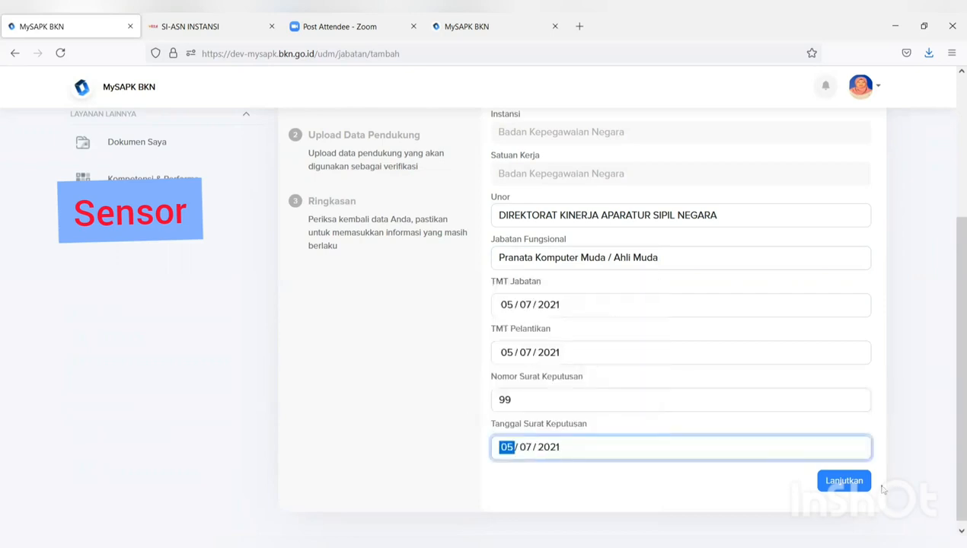
pyautogui.click(854, 485)
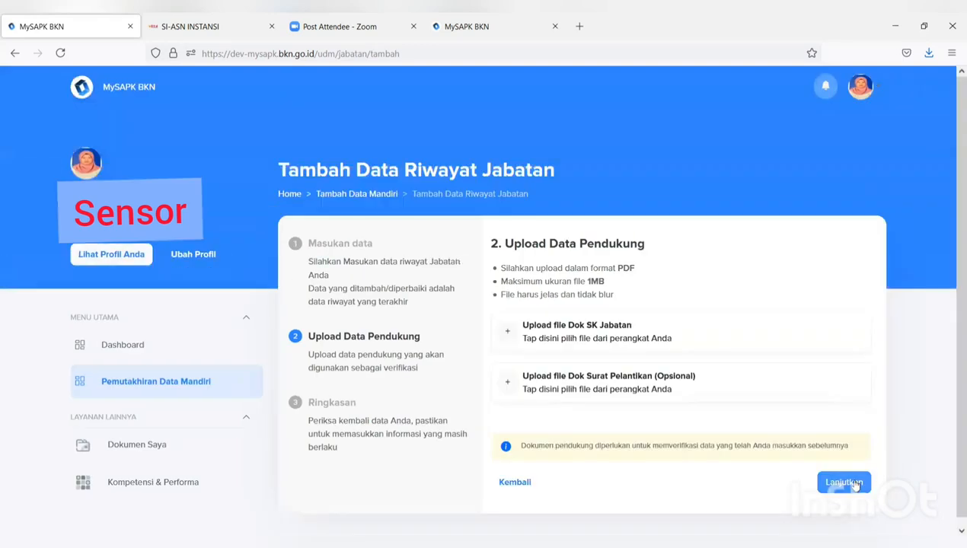
# - Upload FORMULIR TPB as the Dok SK Jabatan PDF and continue to the summary
pyautogui.click(621, 330)
pyautogui.click(287, 149)
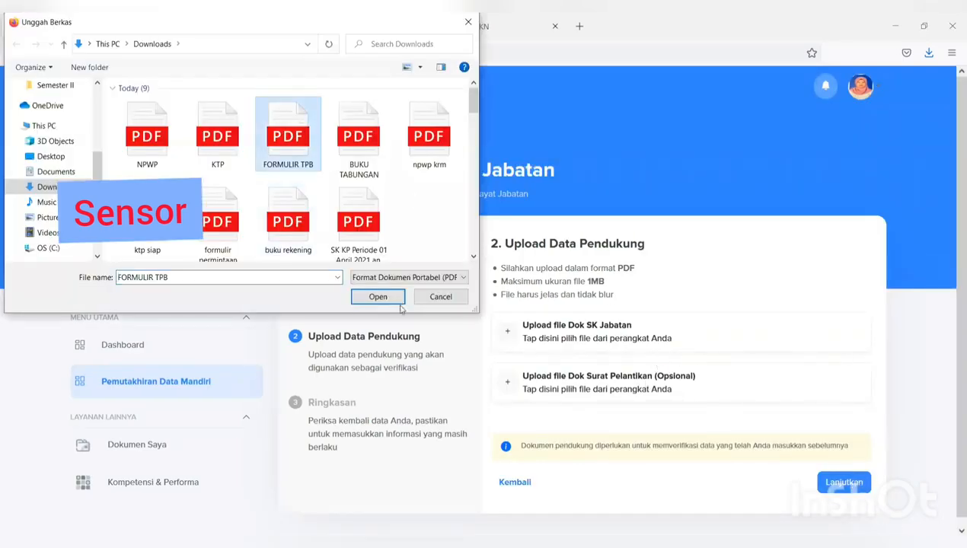
pyautogui.press('Return')
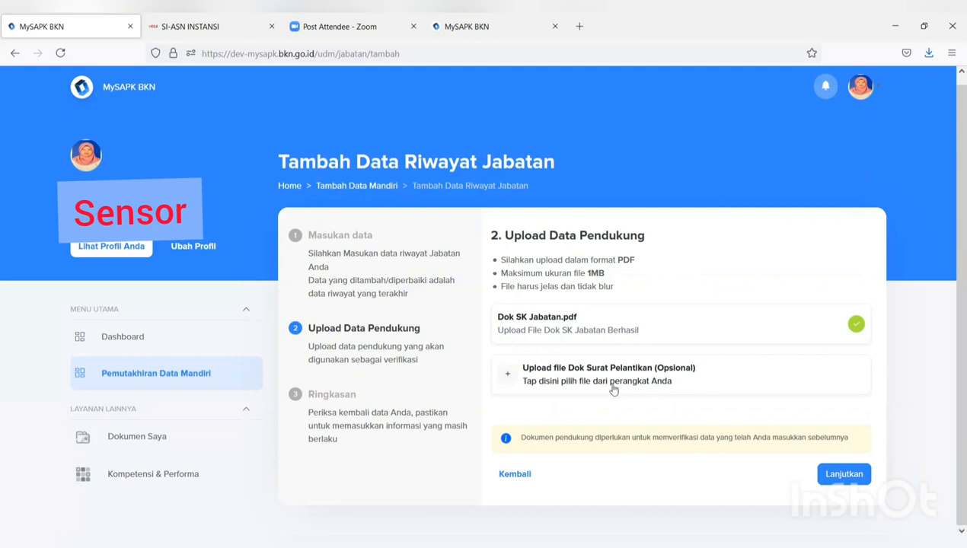
pyautogui.click(851, 474)
# - Tick the data-correctness declaration, submit the Pranata Komputer Muda position record, and acknowledge Tambah Berhasil
pyautogui.scroll(-3, 838, 449)
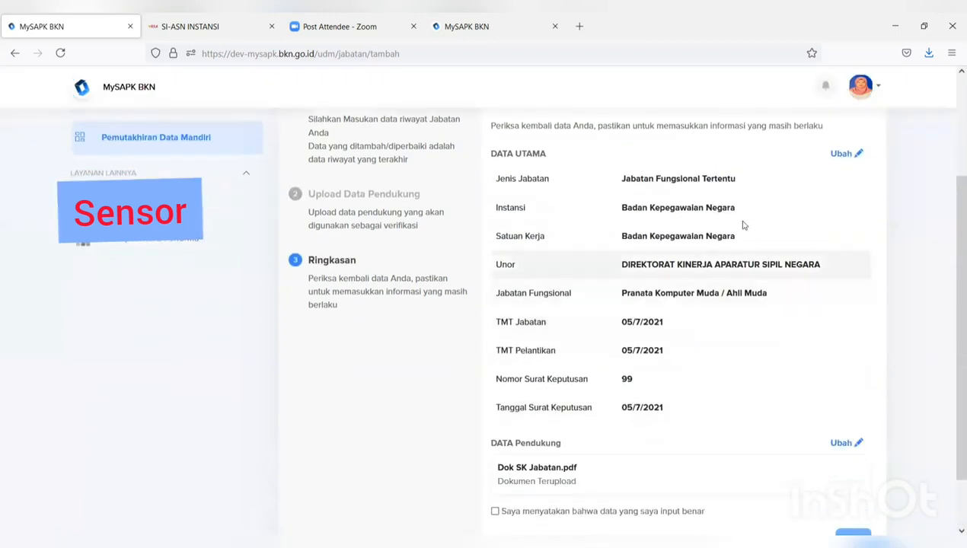
pyautogui.scroll(-2, 734, 205)
pyautogui.scroll(1, 715, 202)
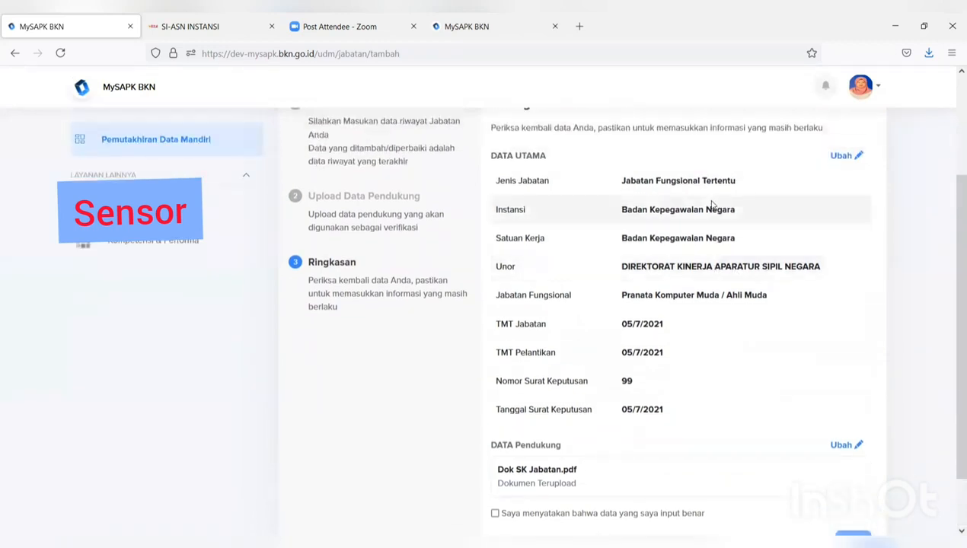
pyautogui.scroll(-1, 601, 386)
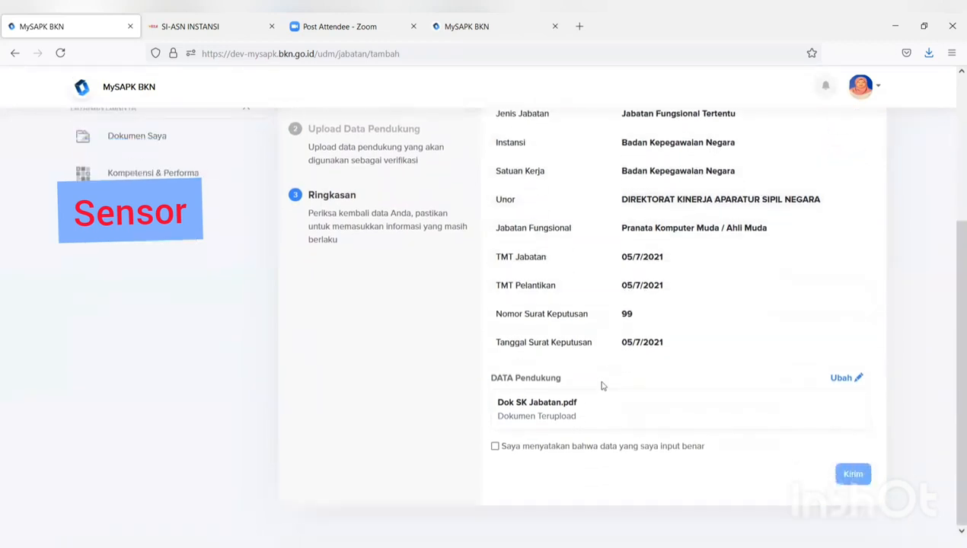
pyautogui.click(496, 447)
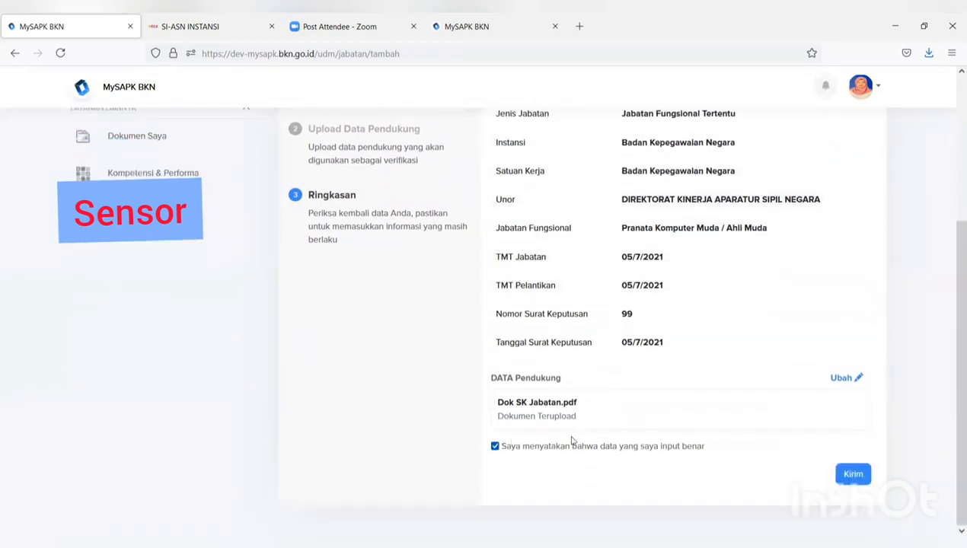
pyautogui.click(845, 475)
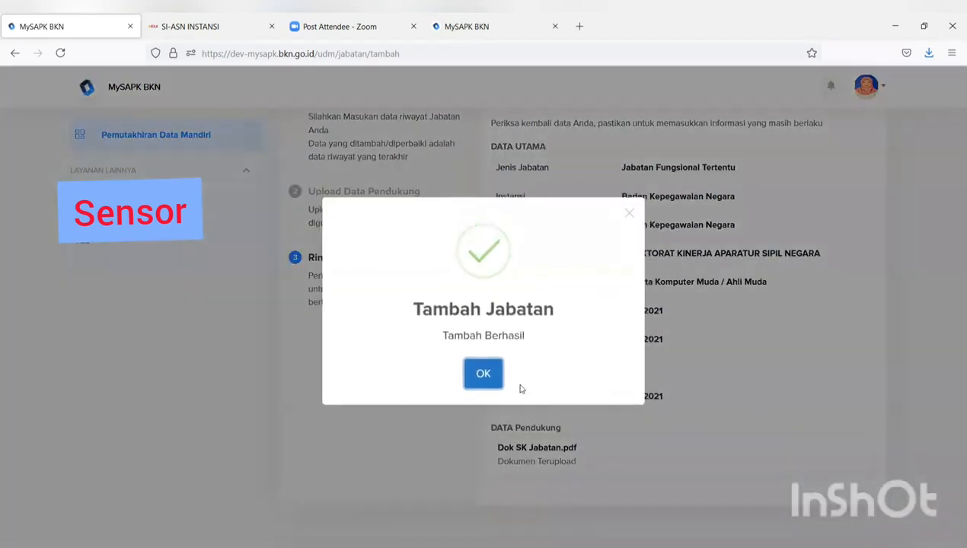
pyautogui.click(484, 372)
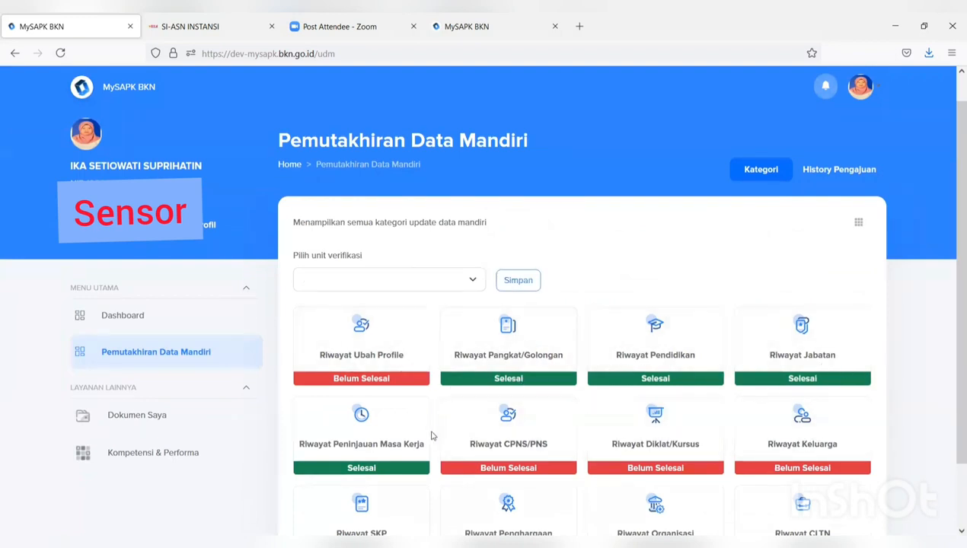
# - Open the Riwayat CPNS/PNS card from the self-update category list
pyautogui.scroll(-1, 431, 436)
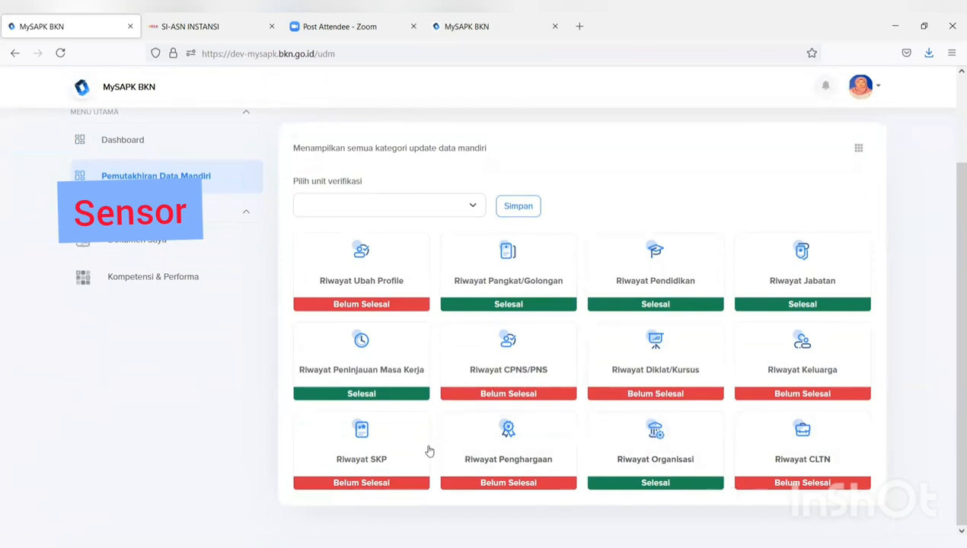
pyautogui.click(497, 378)
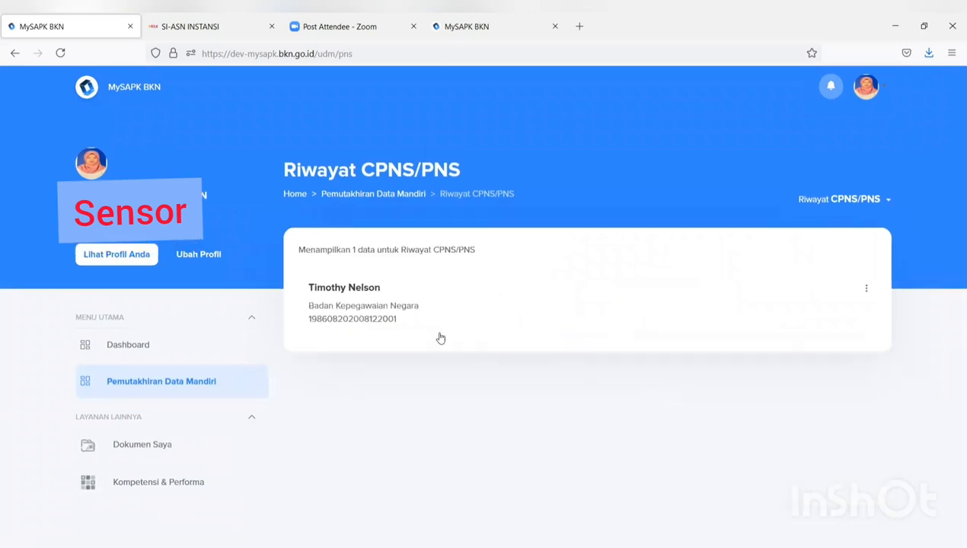
# - Open the CPNS/PNS record's Ubah Data form and look through its fields
pyautogui.click(868, 290)
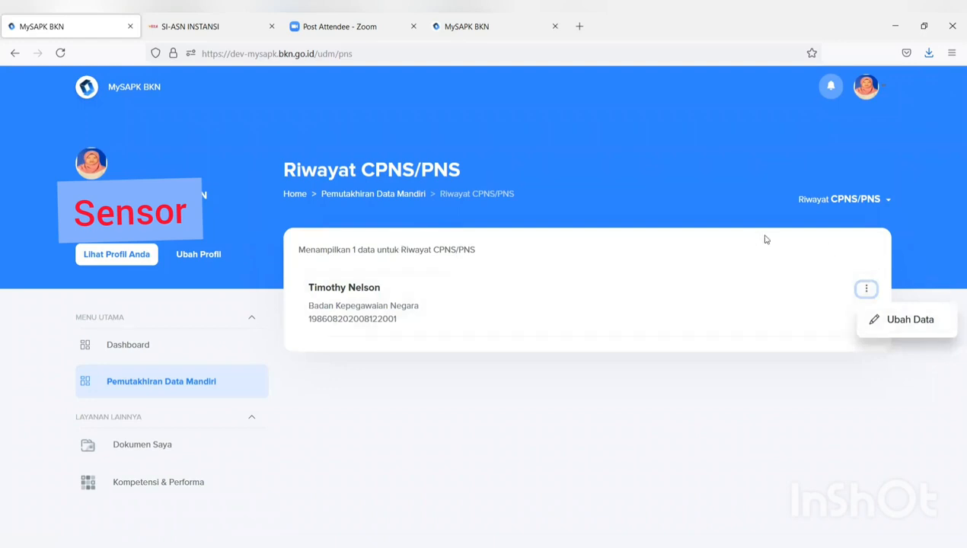
pyautogui.click(894, 323)
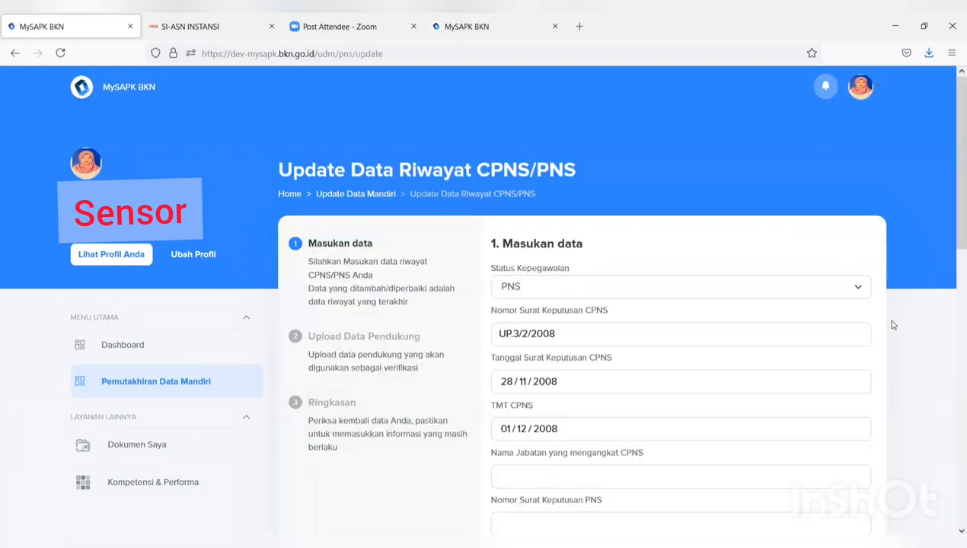
pyautogui.scroll(-2, 815, 336)
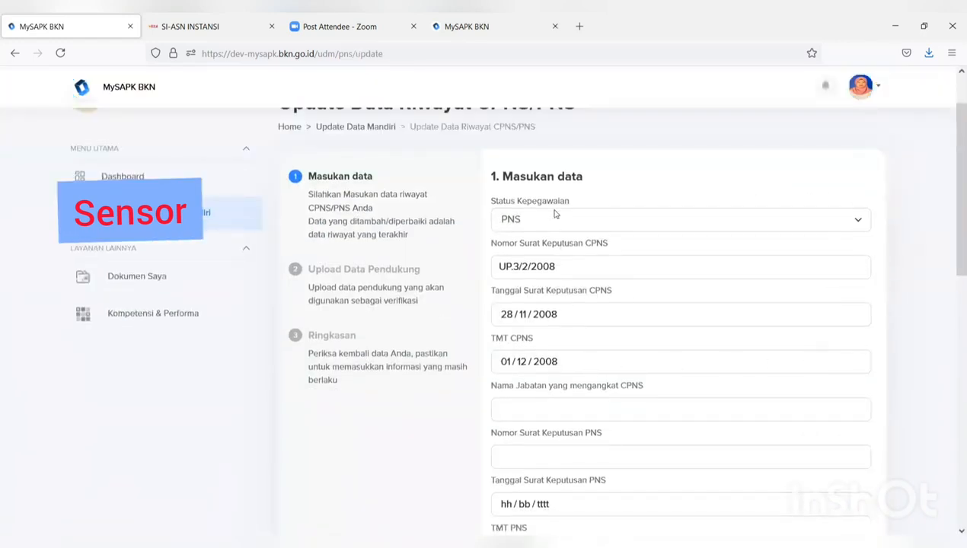
pyautogui.scroll(-7, 554, 214)
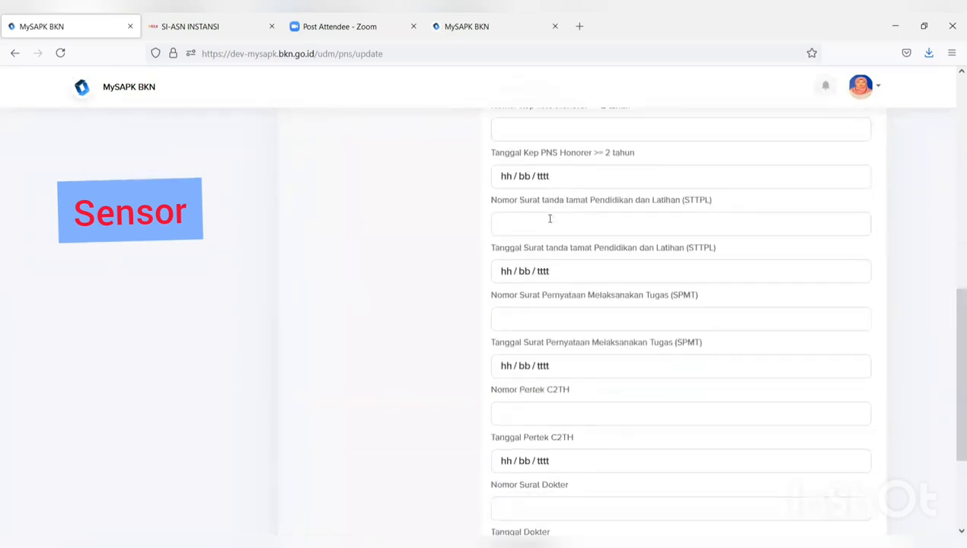
pyautogui.scroll(-3, 550, 218)
pyautogui.scroll(10, 547, 224)
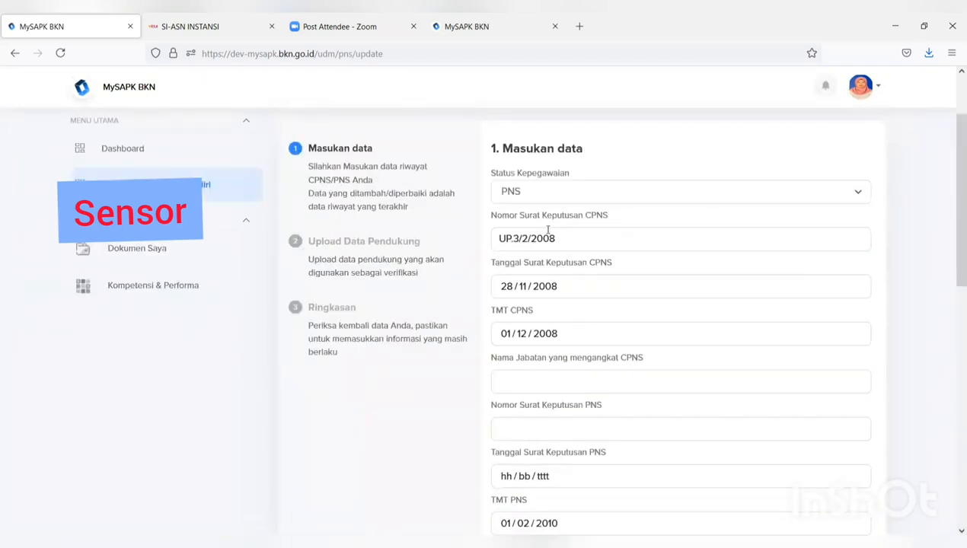
pyautogui.scroll(-3, 548, 229)
pyautogui.scroll(4, 548, 237)
pyautogui.scroll(-3, 548, 239)
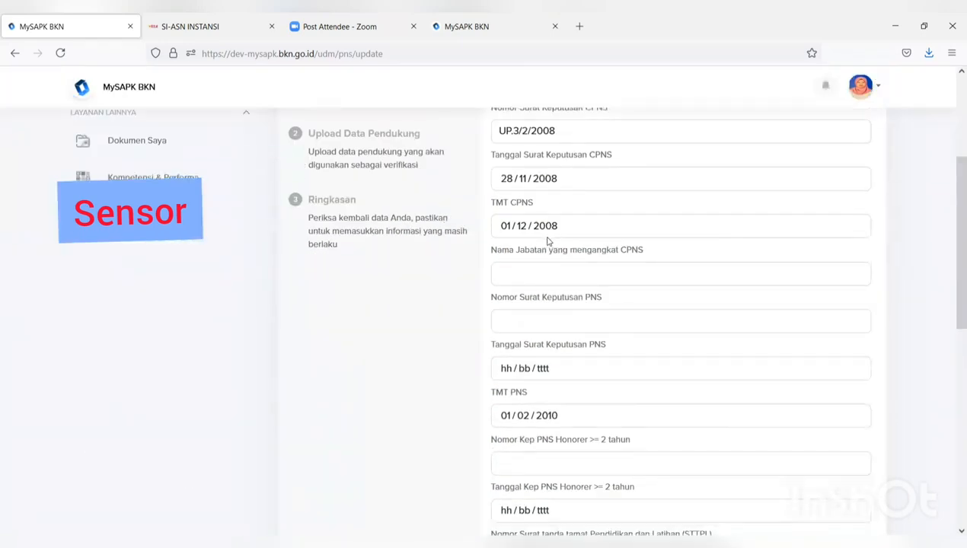
pyautogui.scroll(-1, 548, 242)
pyautogui.scroll(3, 548, 242)
pyautogui.scroll(-3, 548, 243)
pyautogui.scroll(-6, 548, 242)
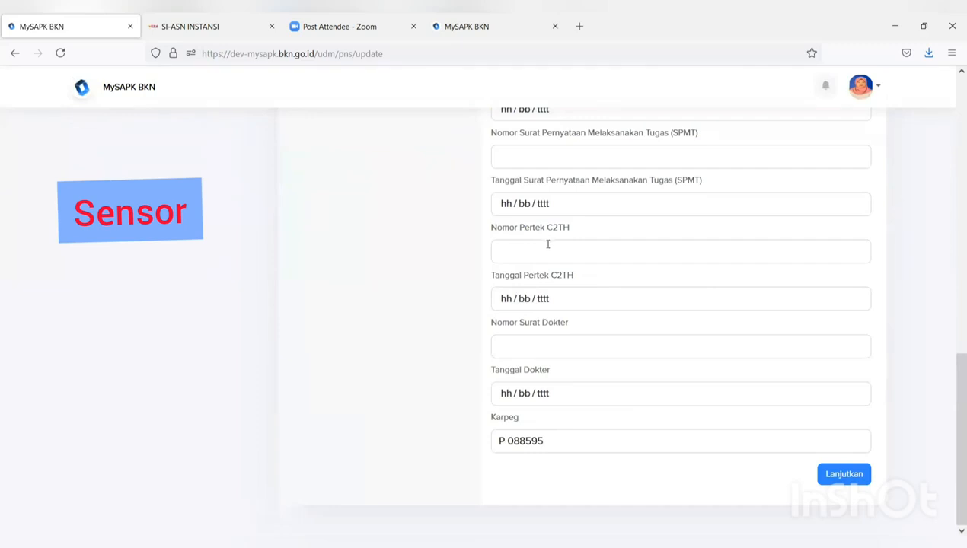
# - Try to continue, see the empty required fields, and return to Pemutakhiran Data Mandiri unsaved
pyautogui.click(832, 474)
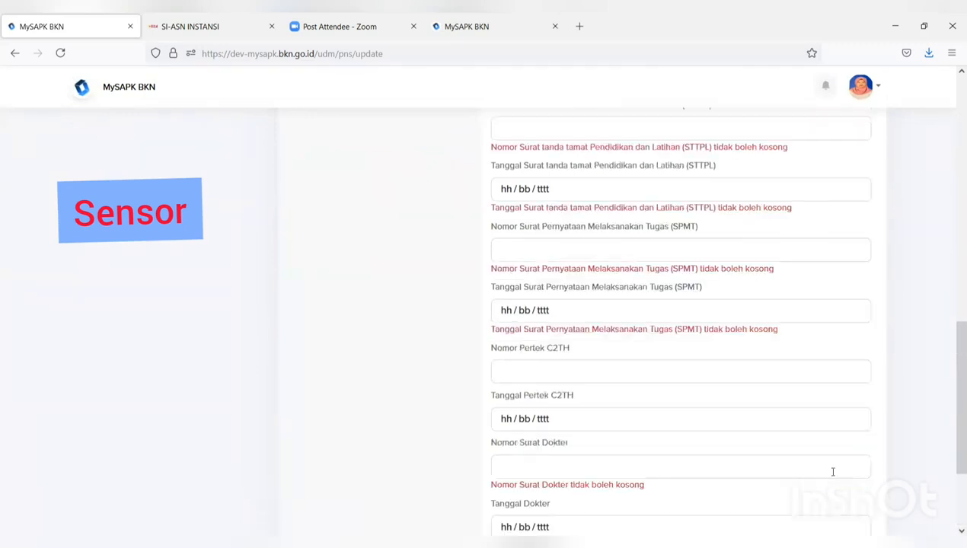
pyautogui.scroll(-2, 553, 430)
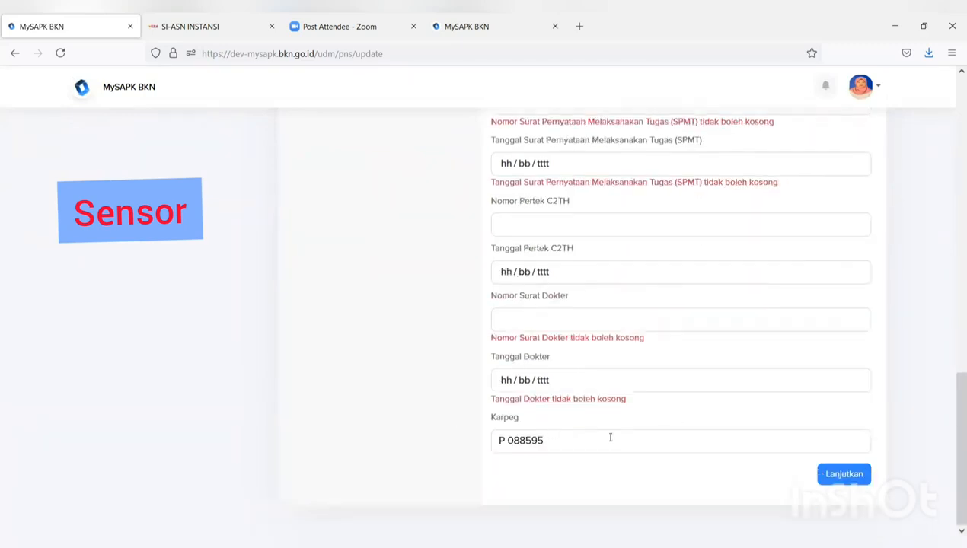
pyautogui.scroll(6, 579, 436)
pyautogui.scroll(3, 527, 416)
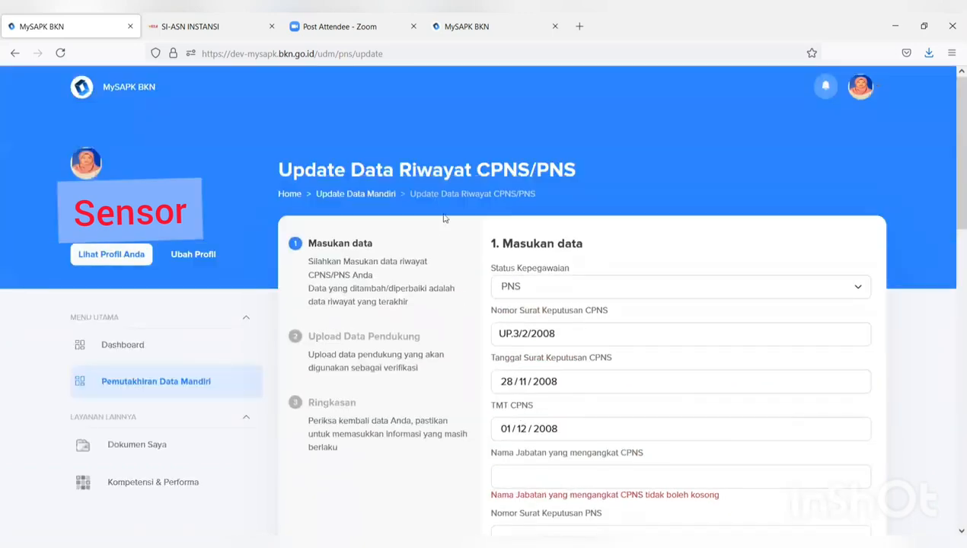
pyautogui.click(163, 384)
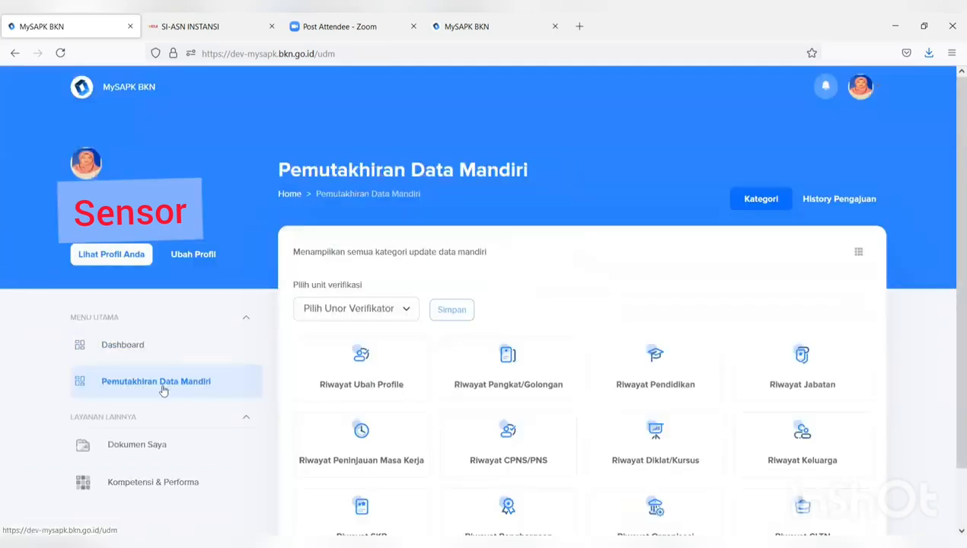
# - Open the Riwayat Diklat/Kursus history, which shows Tidak ada data
pyautogui.scroll(-2, 566, 354)
pyautogui.click(670, 372)
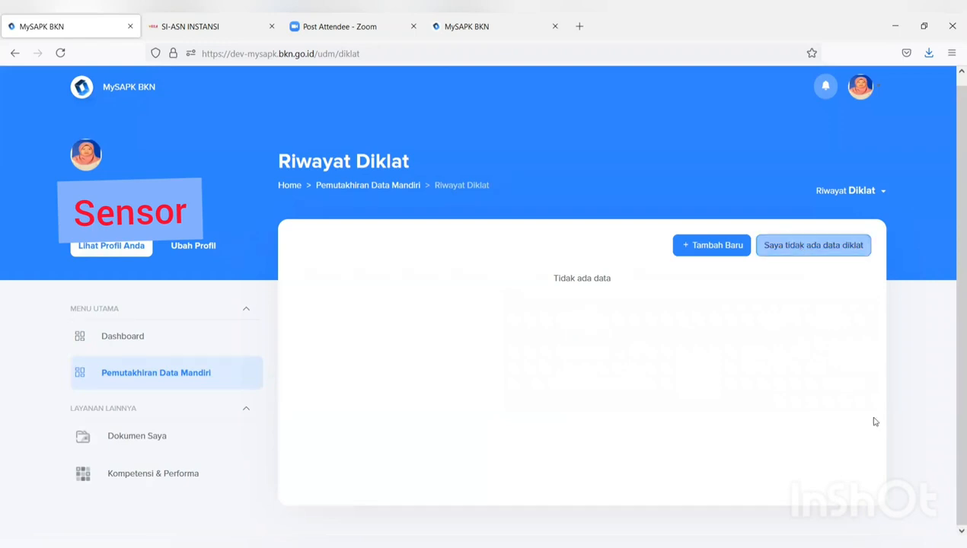
# - Add a Diklat Fungsional entry named DIKLAT PRANATA KOMPUTER by BADAN KEPEGAWAIAN NEGARA
pyautogui.click(695, 248)
pyautogui.scroll(-2, 694, 246)
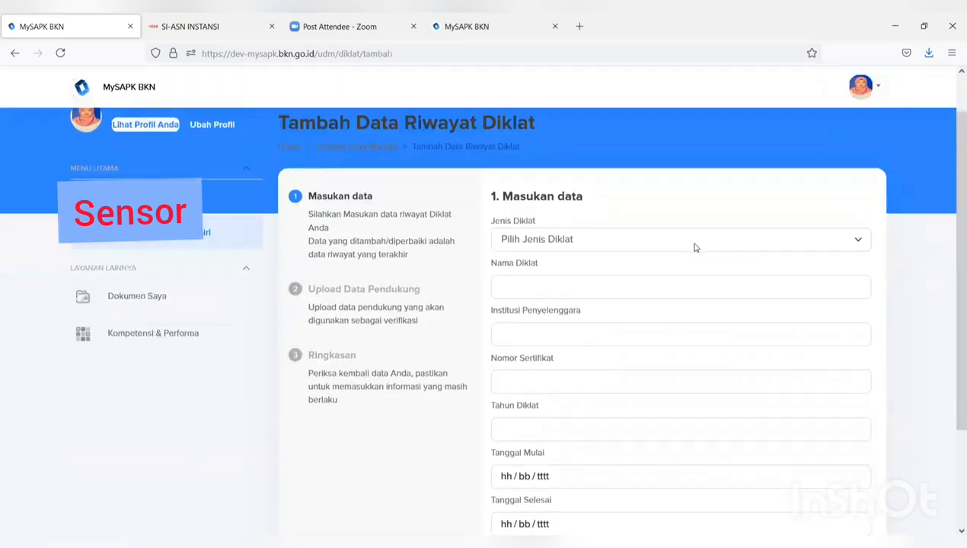
pyautogui.click(671, 221)
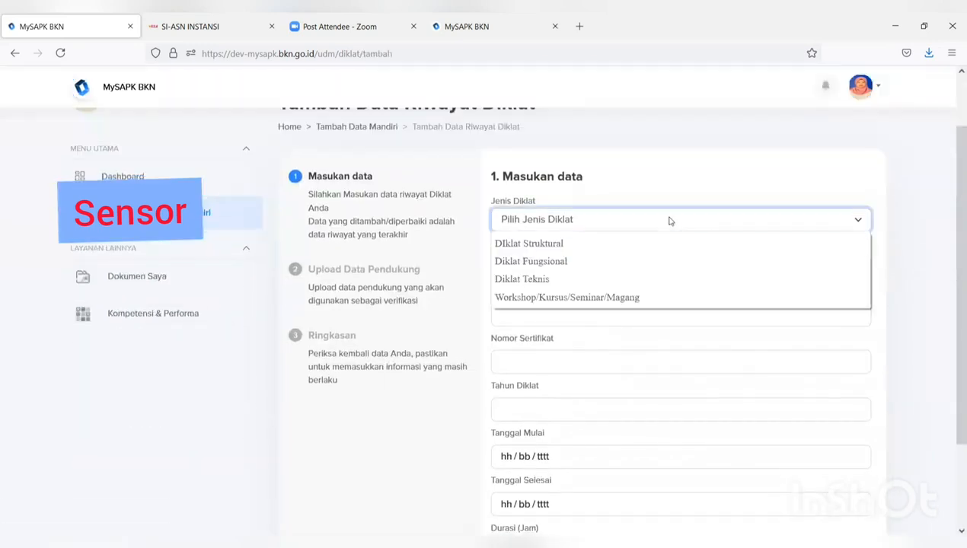
pyautogui.click(648, 261)
pyautogui.click(632, 260)
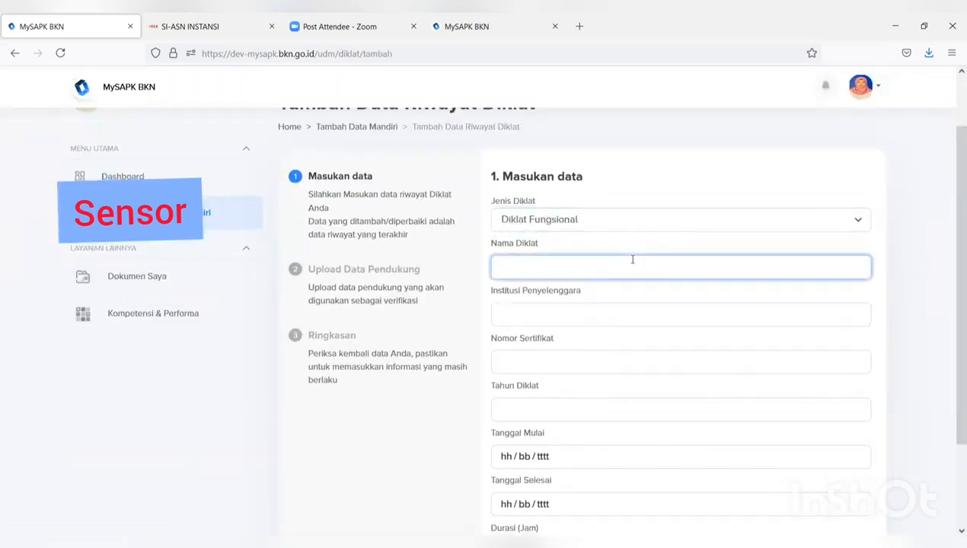
pyautogui.write('DIL')
pyautogui.write('KL')
pyautogui.write('AT PR')
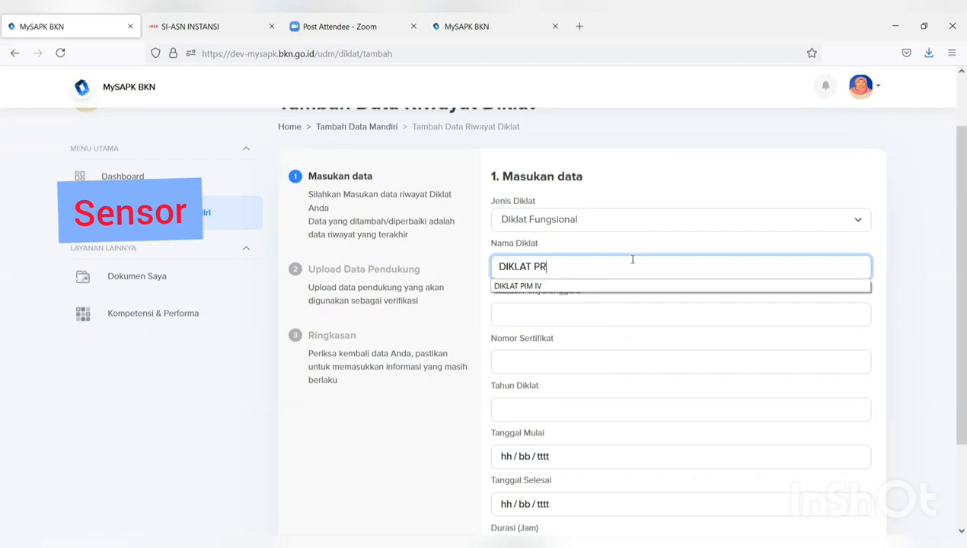
pyautogui.write('ANATA KOMPUTER')
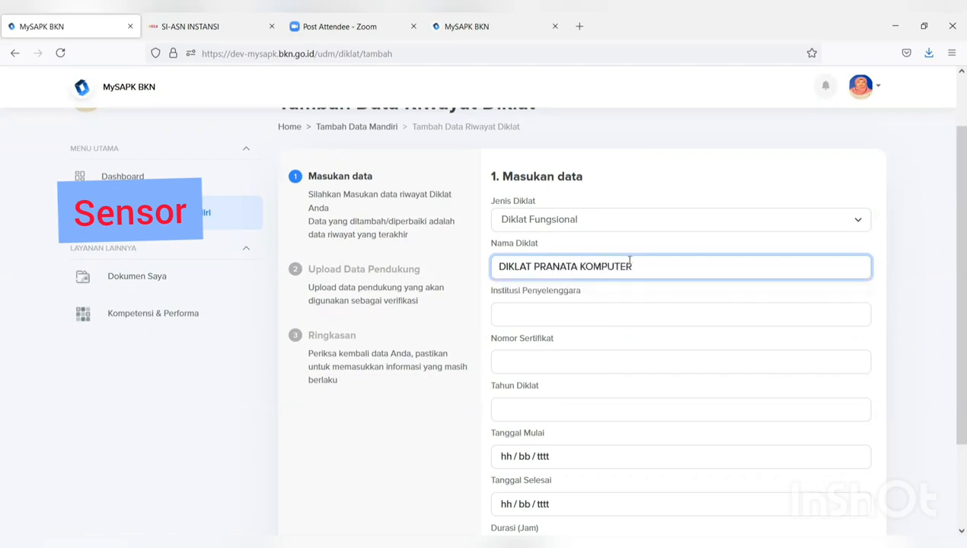
pyautogui.click(596, 313)
pyautogui.write('BADA')
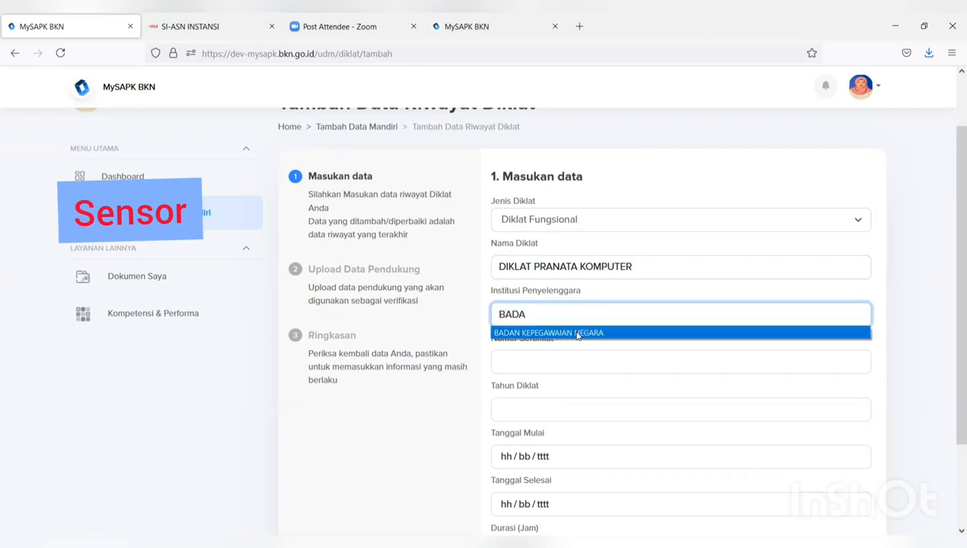
pyautogui.click(579, 334)
pyautogui.click(570, 364)
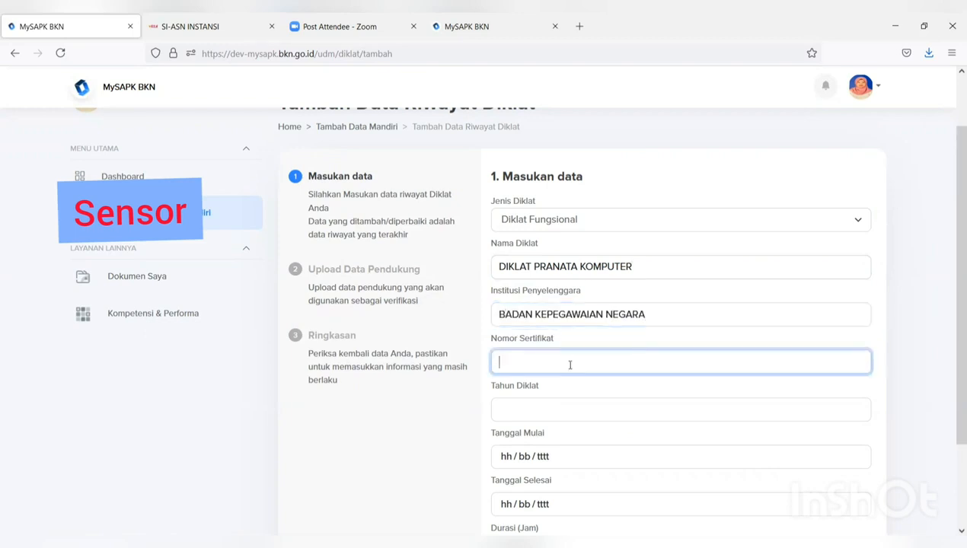
pyautogui.click(540, 402)
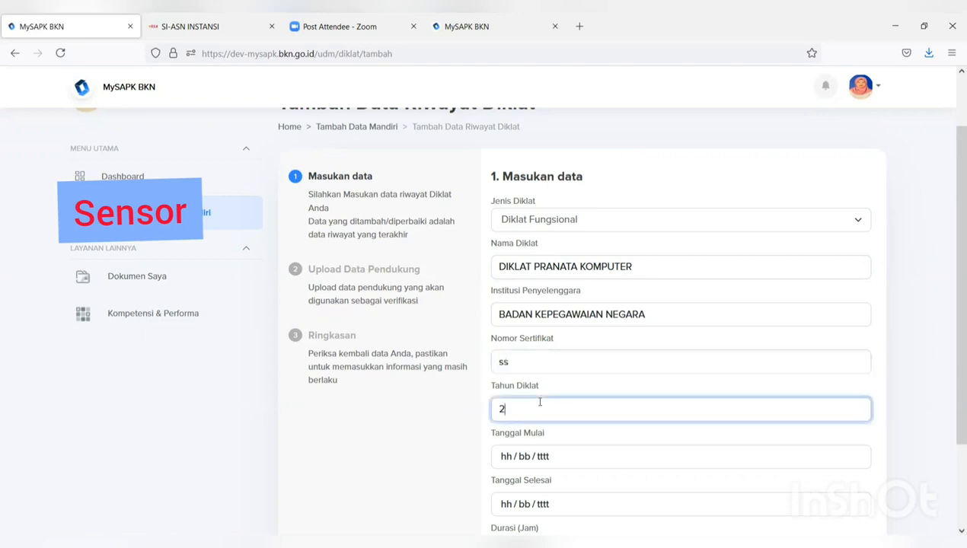
pyautogui.write('2')
pyautogui.click(520, 444)
# - Set dates 01/07/2021–10/07/2021, correct the year to 2021, and enter 20 hours duration
pyautogui.scroll(-2, 524, 455)
pyautogui.click(543, 390)
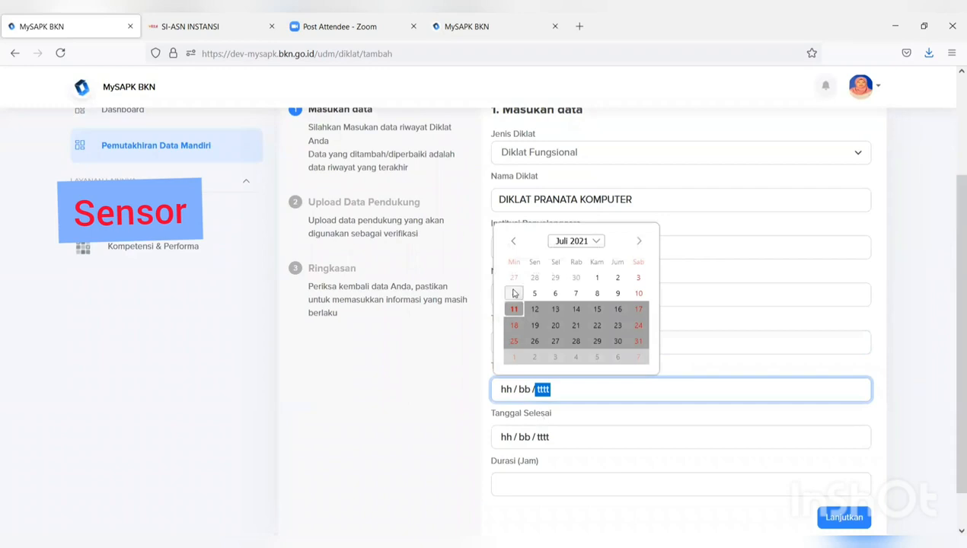
pyautogui.click(598, 278)
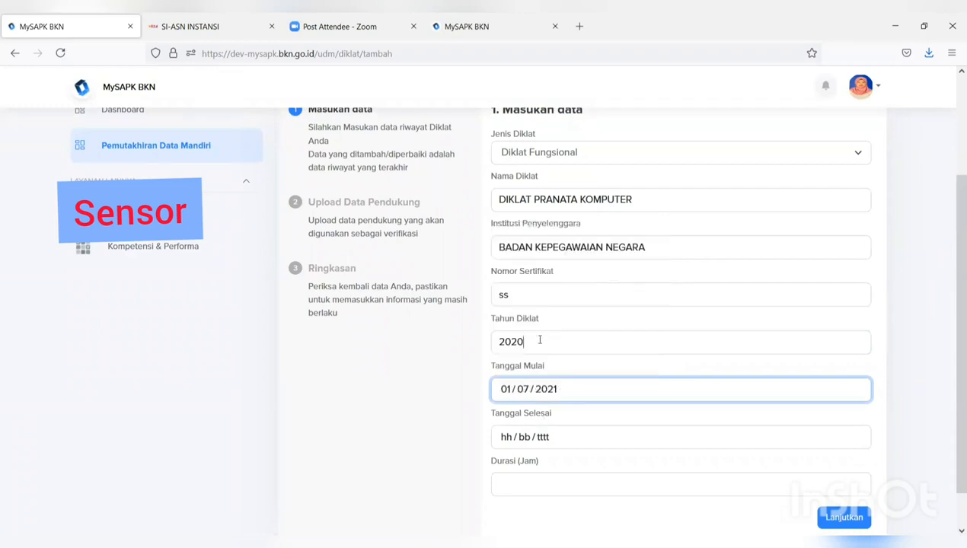
pyautogui.click(540, 340)
pyautogui.write('2021')
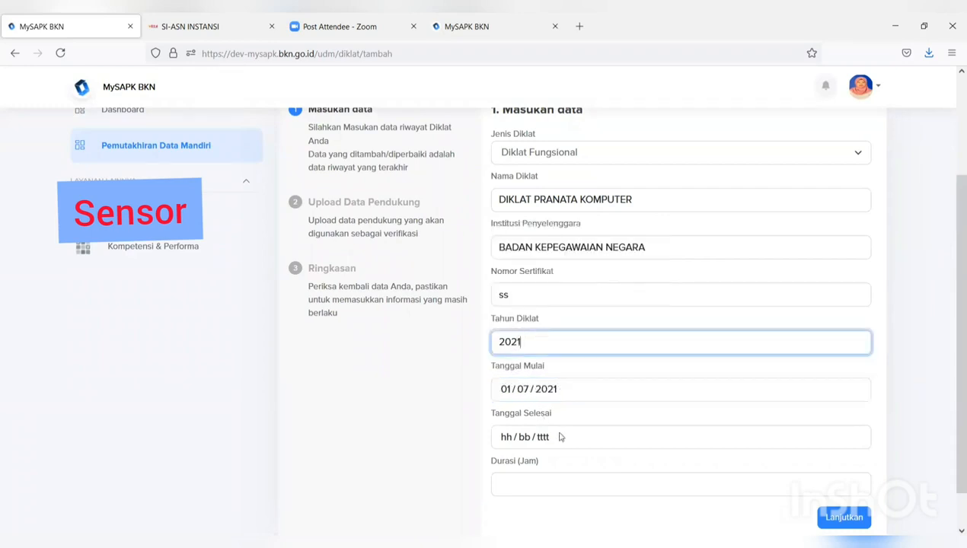
pyautogui.click(559, 435)
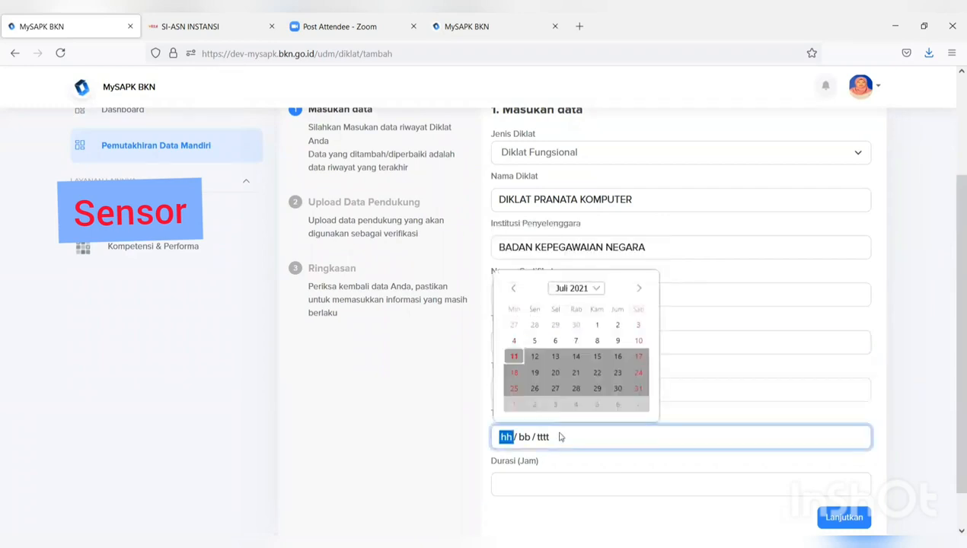
pyautogui.click(638, 340)
pyautogui.click(580, 483)
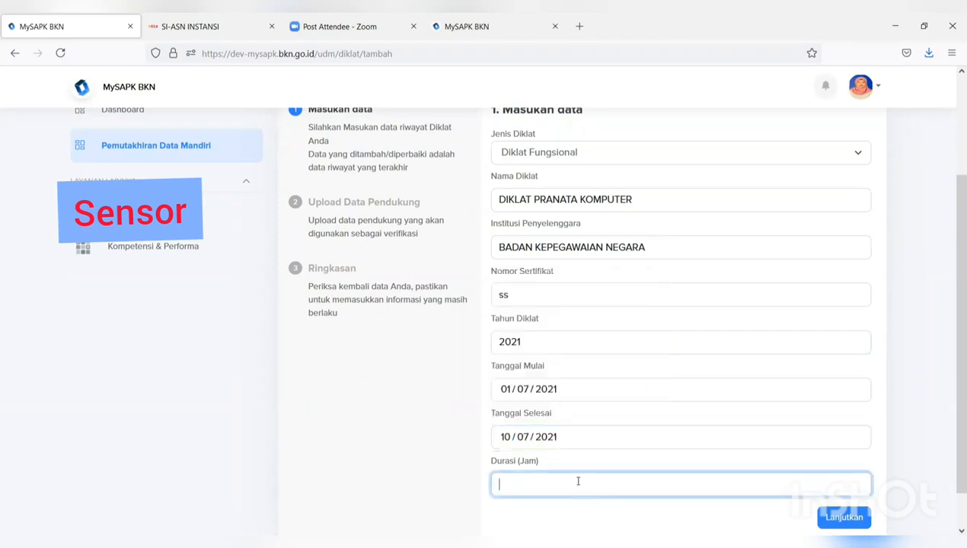
pyautogui.write('20')
pyautogui.scroll(-1, 640, 460)
# - Upload FORMULIR TPB as the training certificate PDF and proceed to the summary
pyautogui.click(838, 475)
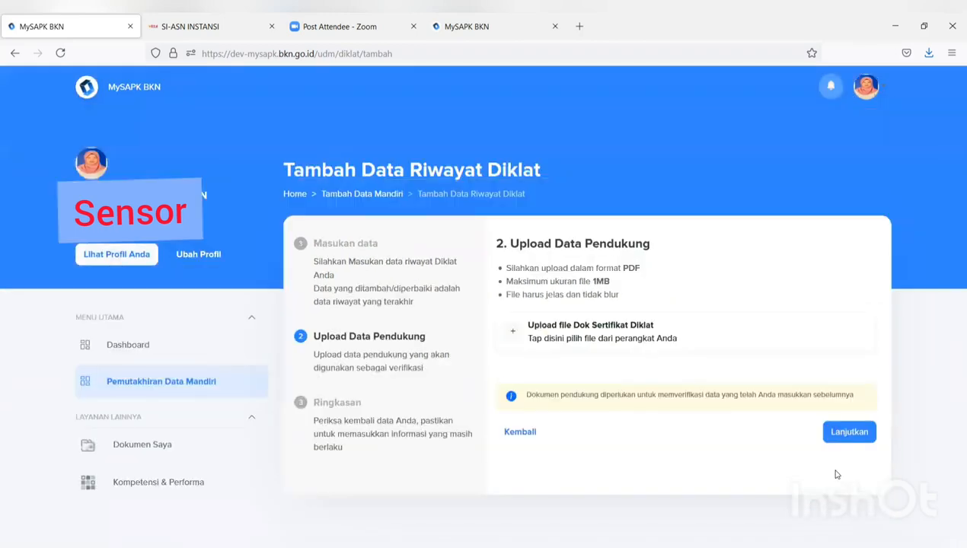
pyautogui.click(633, 343)
pyautogui.click(287, 135)
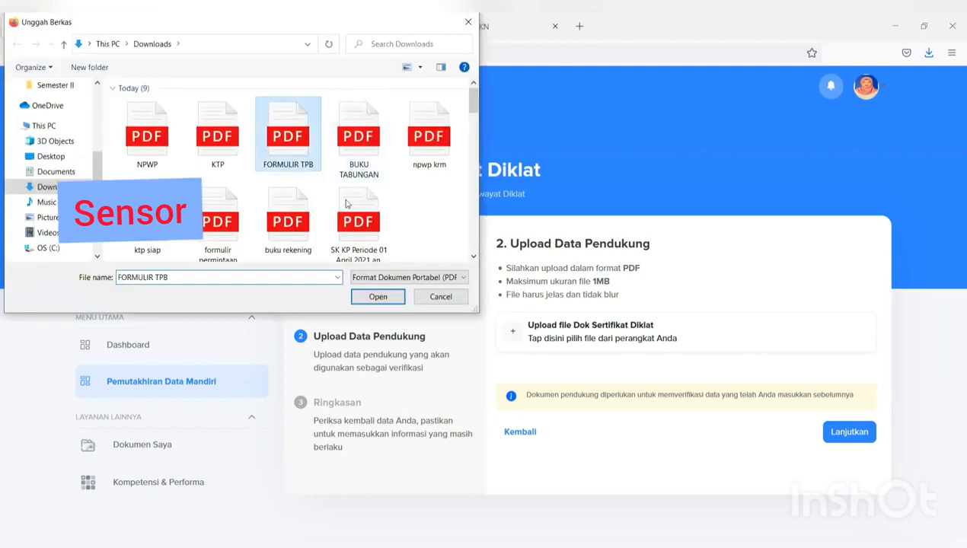
pyautogui.click(376, 297)
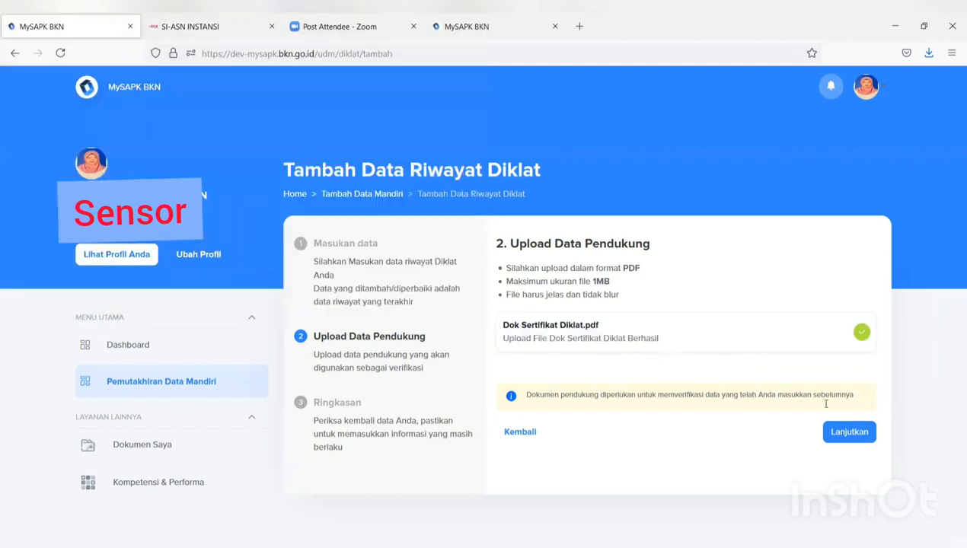
pyautogui.click(849, 433)
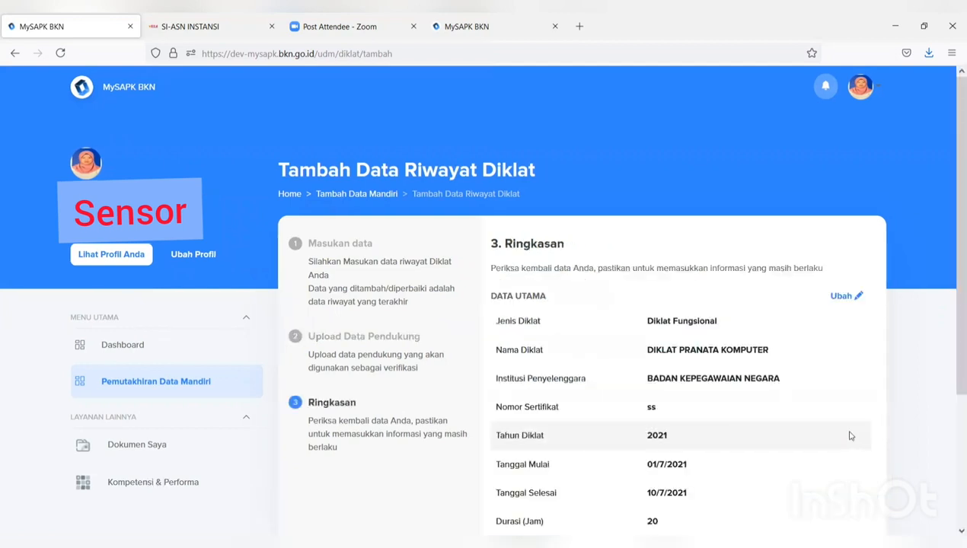
# - Tick the Ringkasan declaration, send the DIKLAT PRANATA KOMPUTER record, and dismiss Tambah Berhasil
pyautogui.scroll(-3, 631, 406)
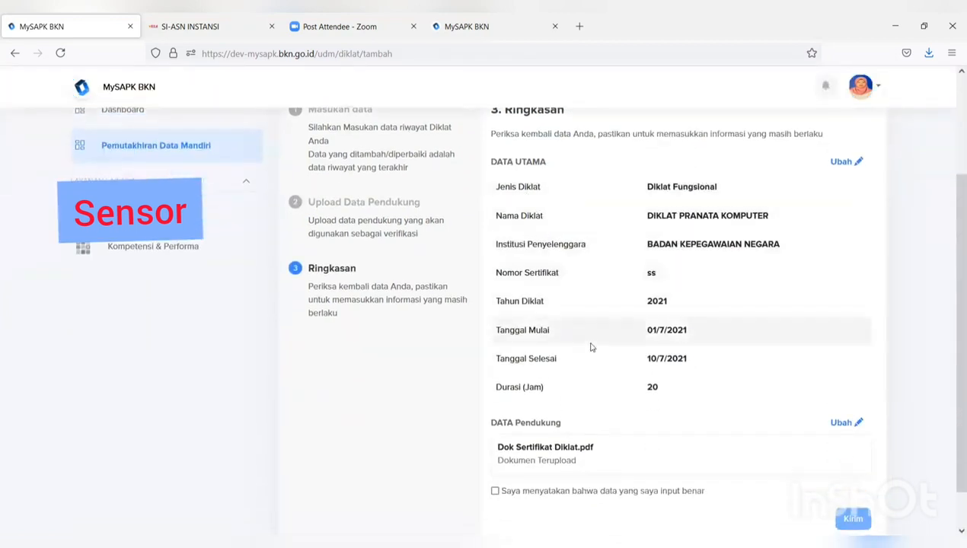
pyautogui.scroll(-1, 516, 477)
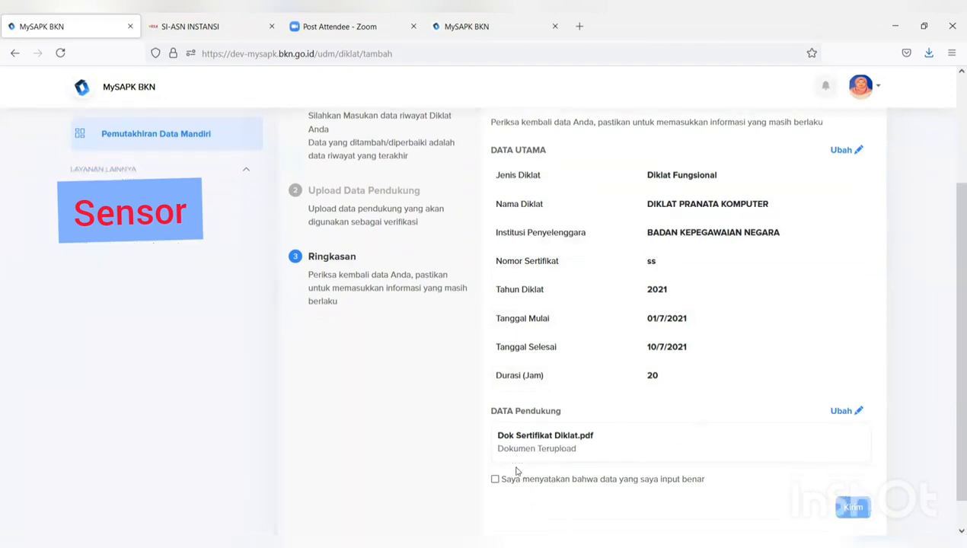
pyautogui.click(495, 447)
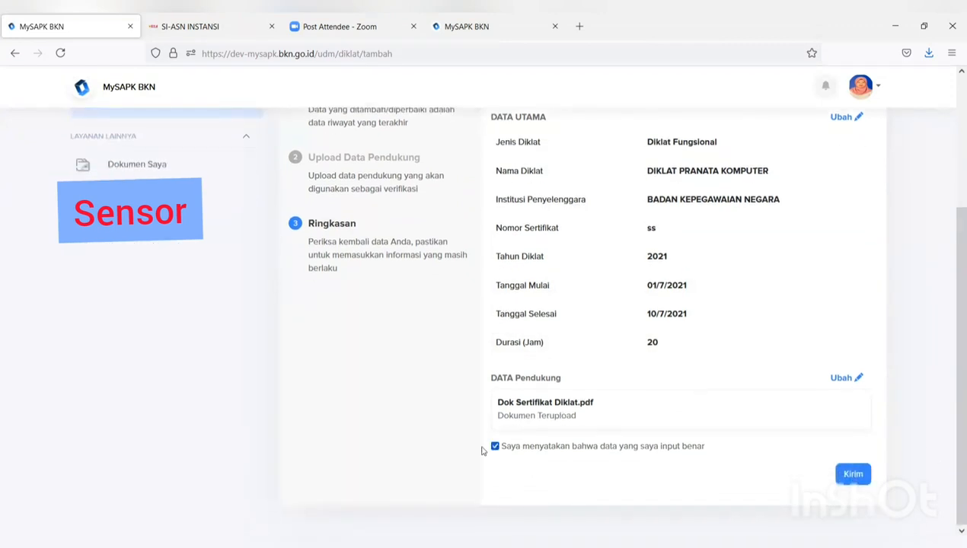
pyautogui.click(854, 475)
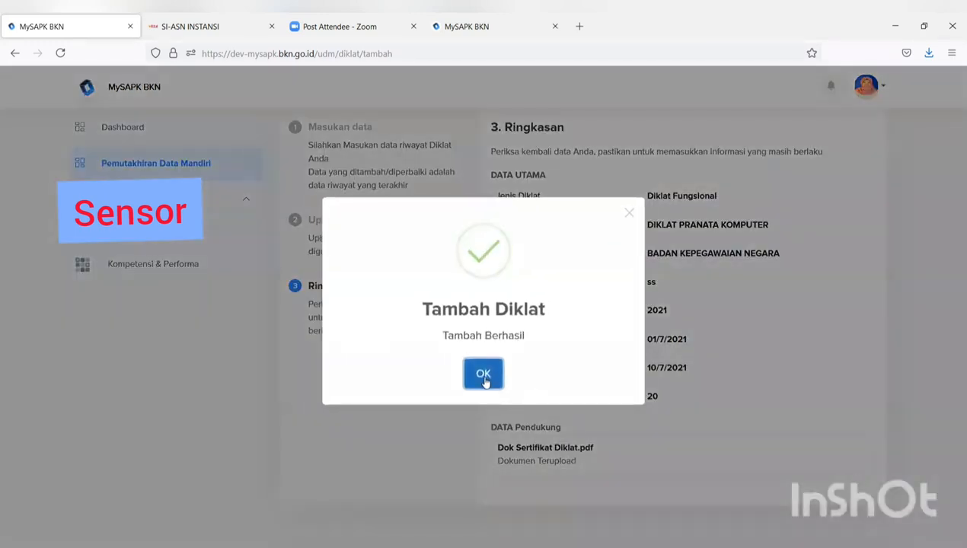
pyautogui.click(484, 374)
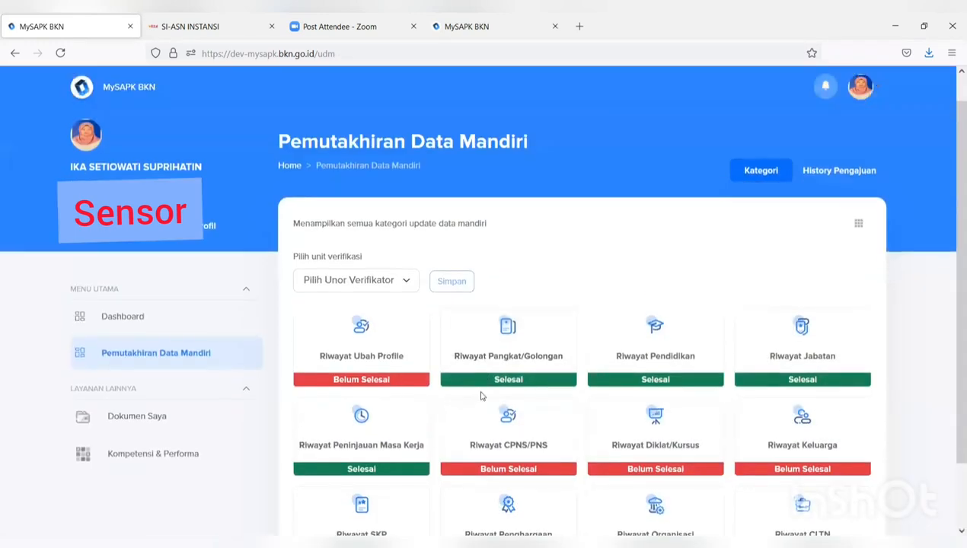
pyautogui.scroll(-1, 483, 396)
pyautogui.scroll(-1, 481, 397)
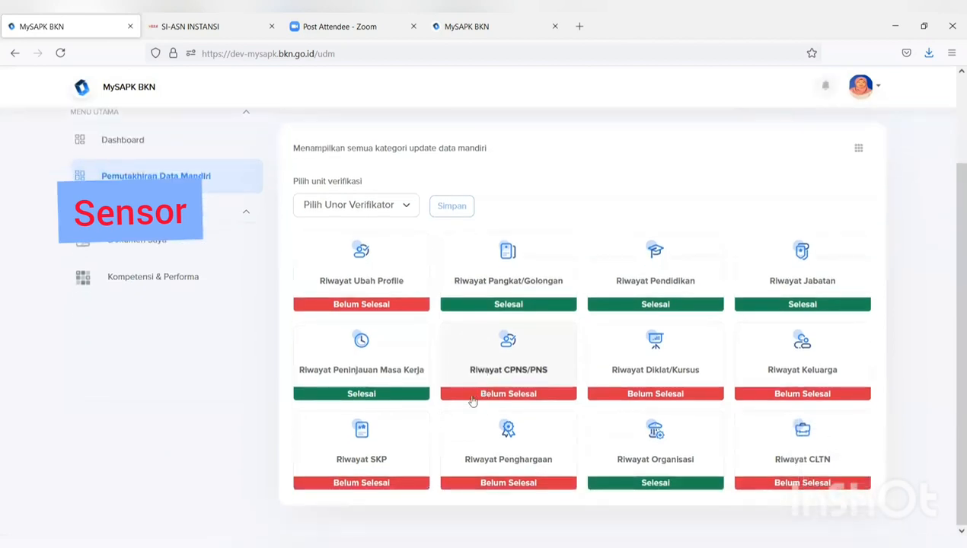
# - Open Riwayat Keluarga, check the Pasangan and empty Orang Tua tabs, and add a parent
pyautogui.click(809, 371)
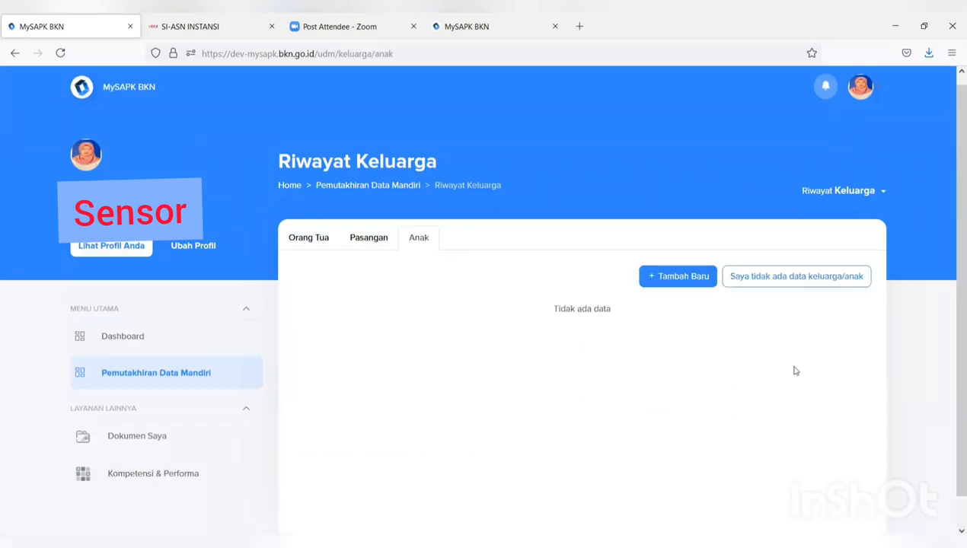
pyautogui.click(378, 242)
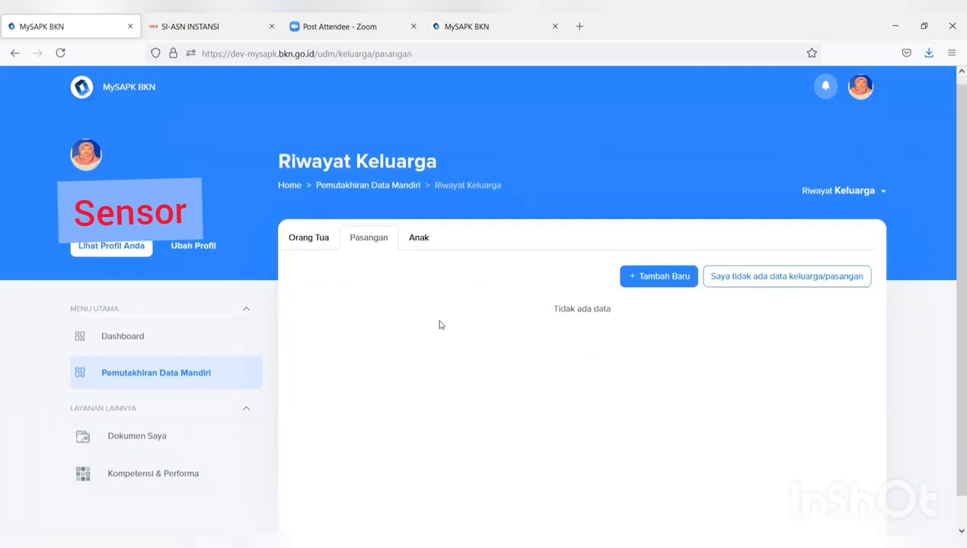
pyautogui.click(326, 242)
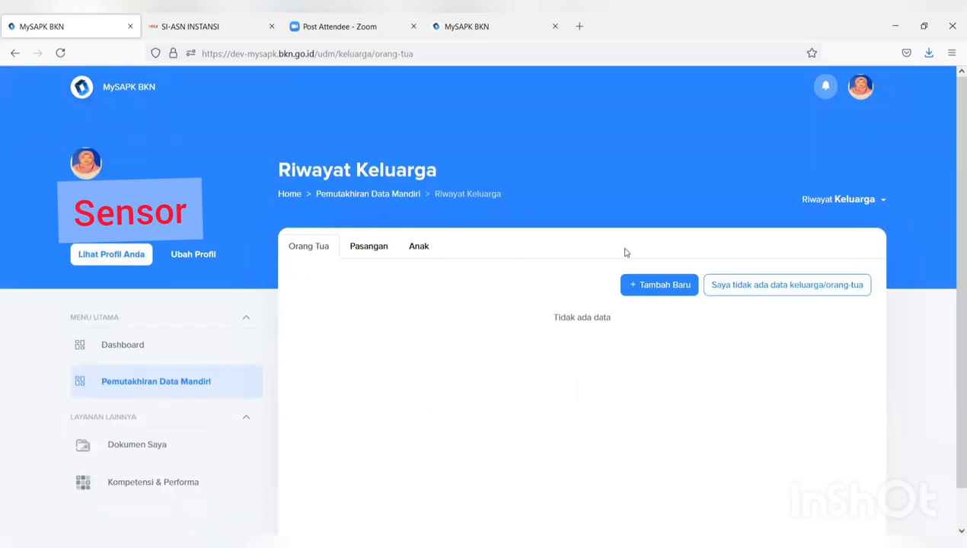
pyautogui.click(662, 285)
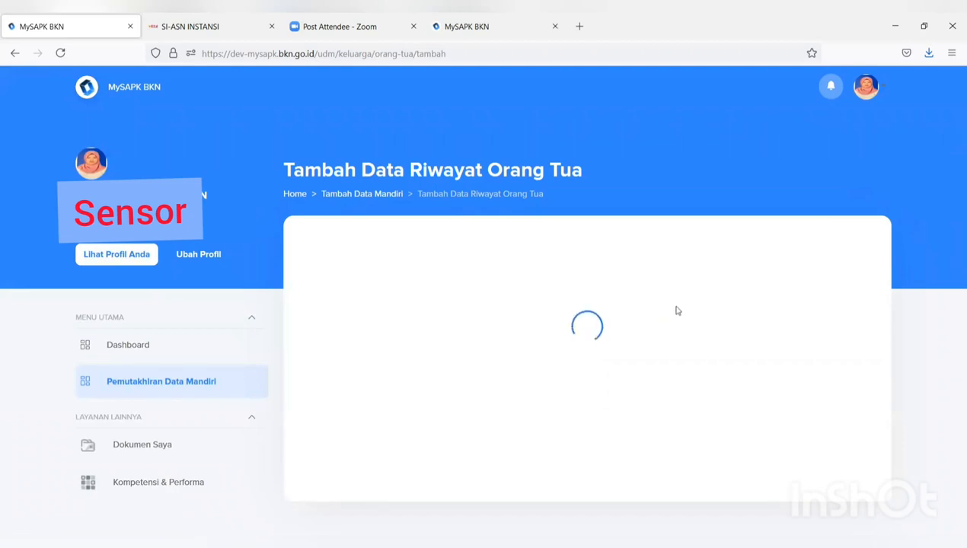
# - Set the parent to Bukan PNS after briefly trying PNS, revealing the full parent form
pyautogui.scroll(-5, 678, 311)
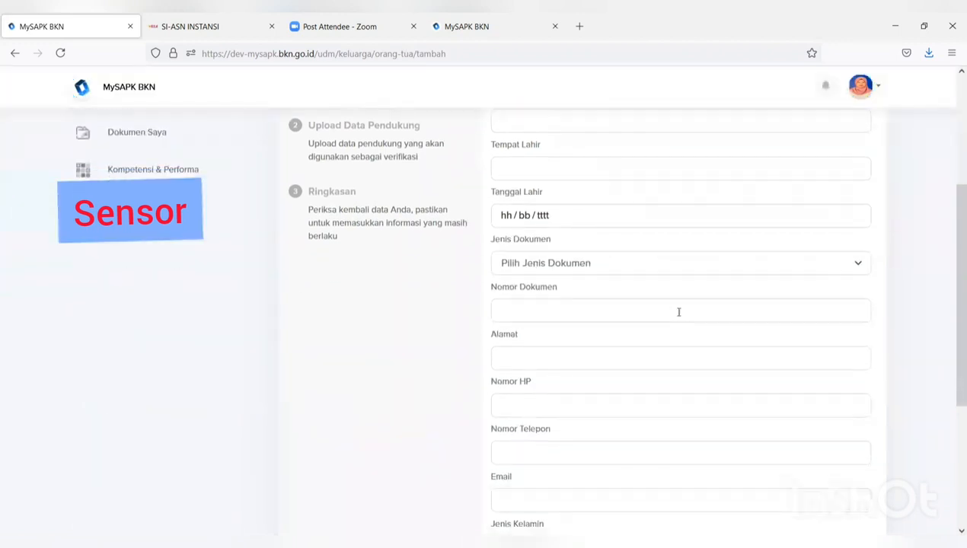
pyautogui.scroll(5, 680, 318)
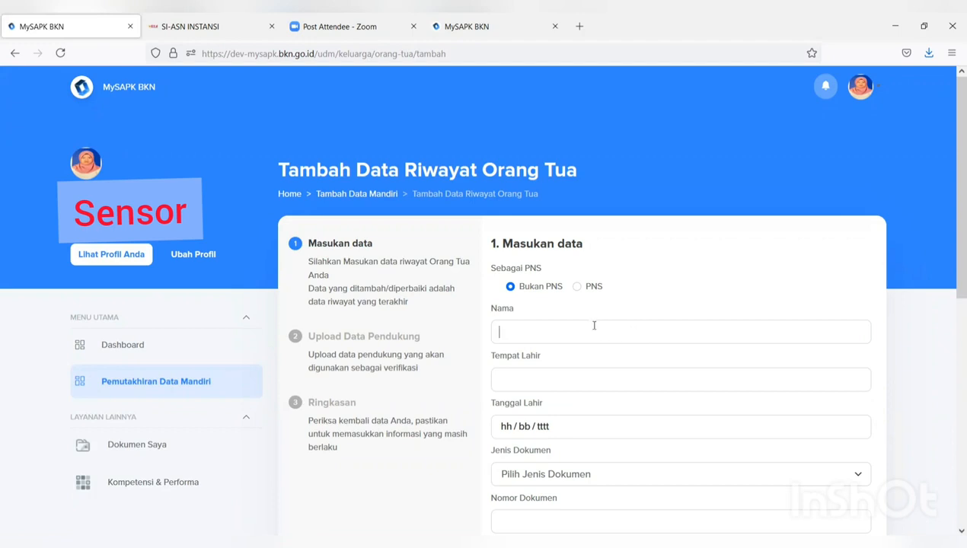
pyautogui.scroll(-1, 594, 328)
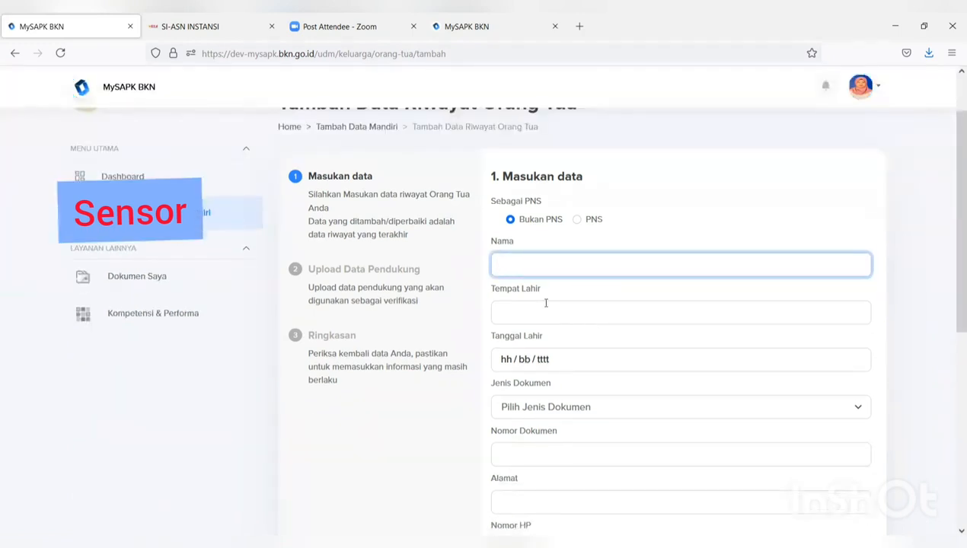
pyautogui.click(510, 220)
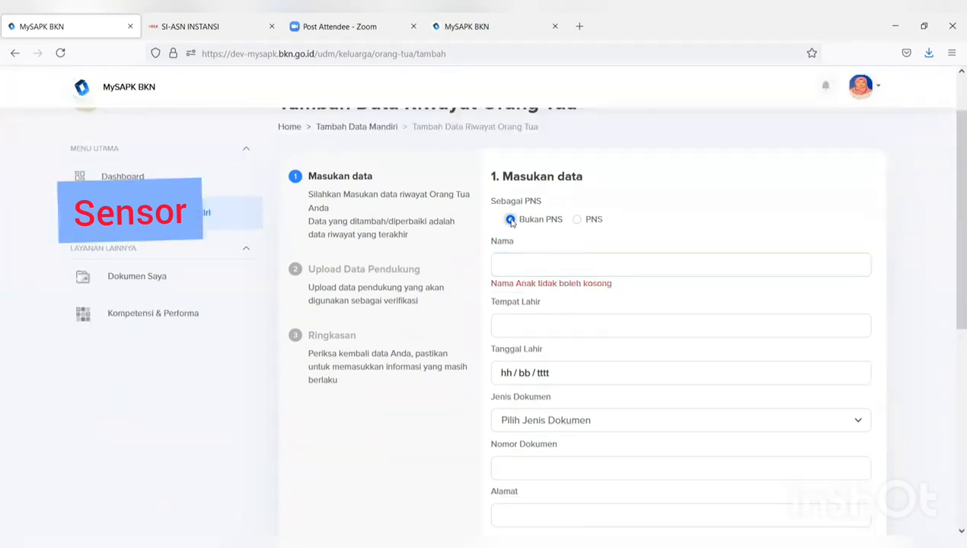
pyautogui.click(577, 220)
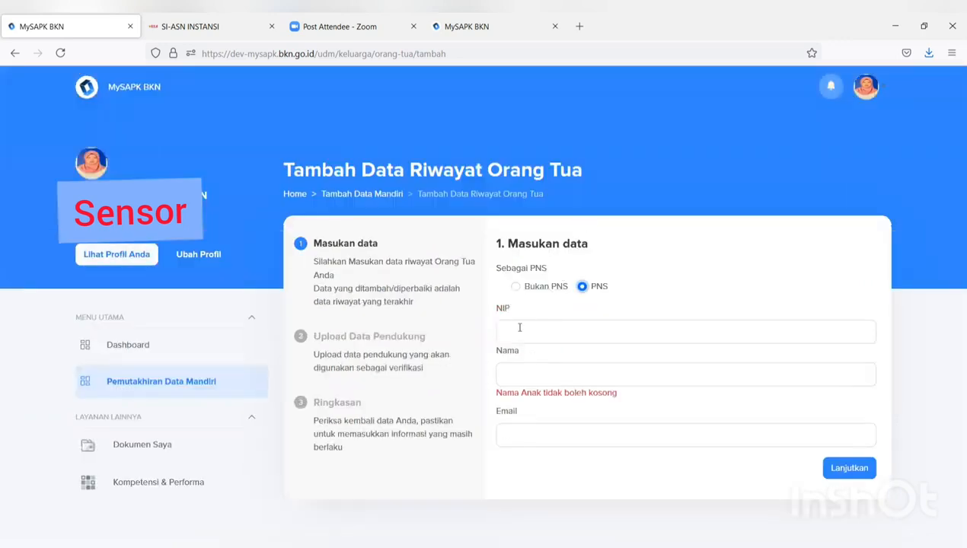
pyautogui.click(520, 327)
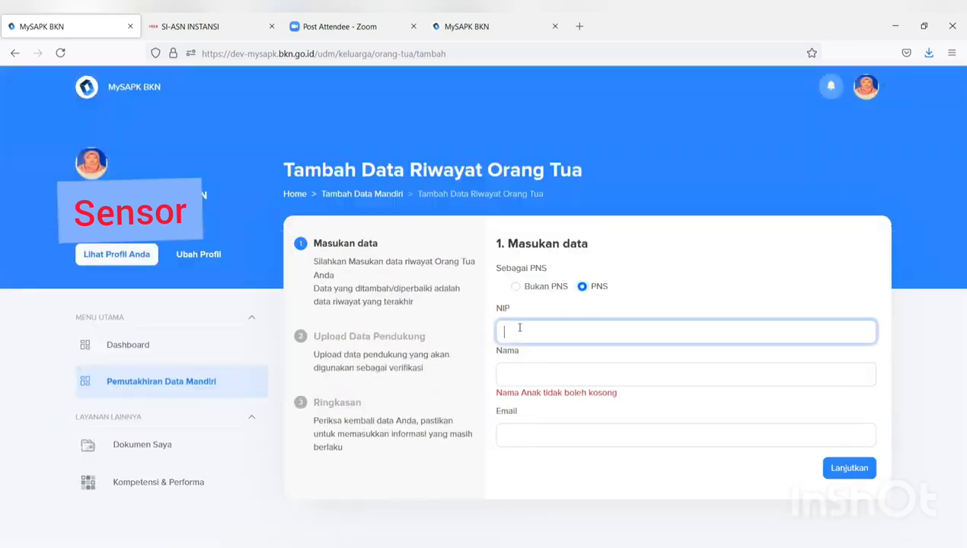
pyautogui.click(515, 287)
pyautogui.scroll(-3, 518, 292)
pyautogui.scroll(-3, 519, 297)
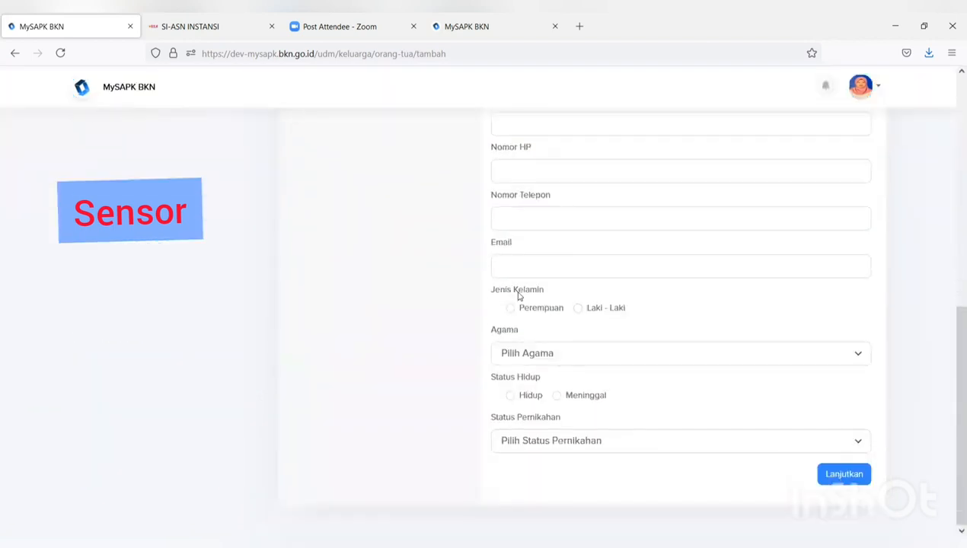
pyautogui.scroll(5, 522, 297)
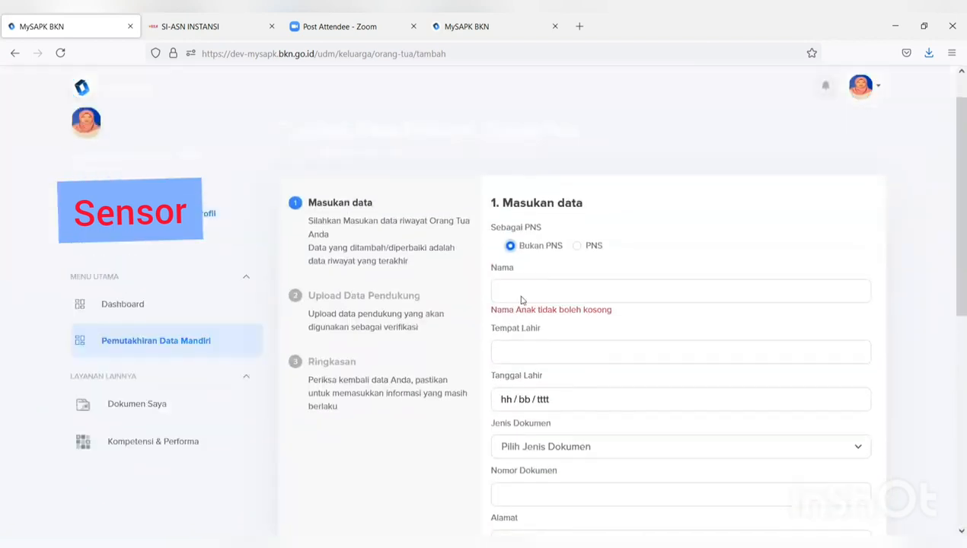
pyautogui.scroll(-1, 521, 300)
pyautogui.click(509, 203)
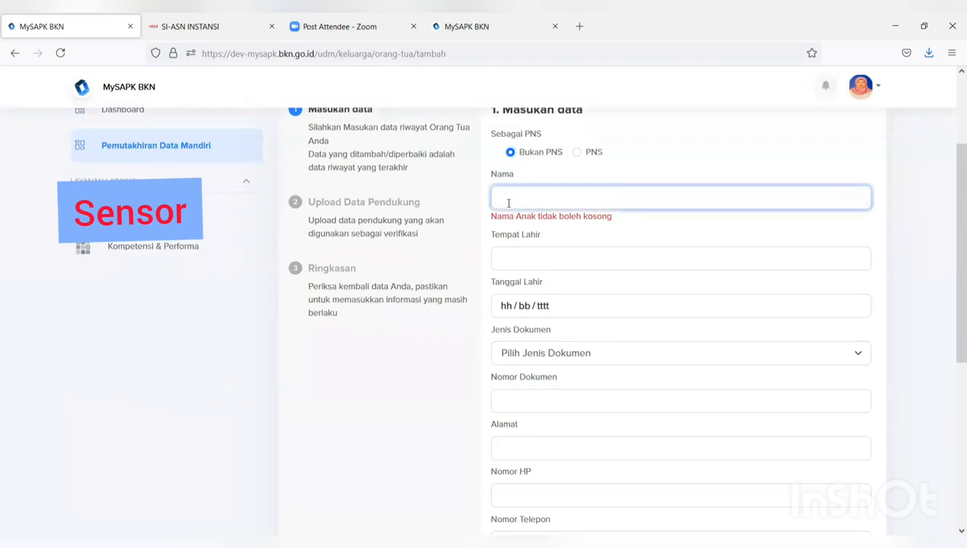
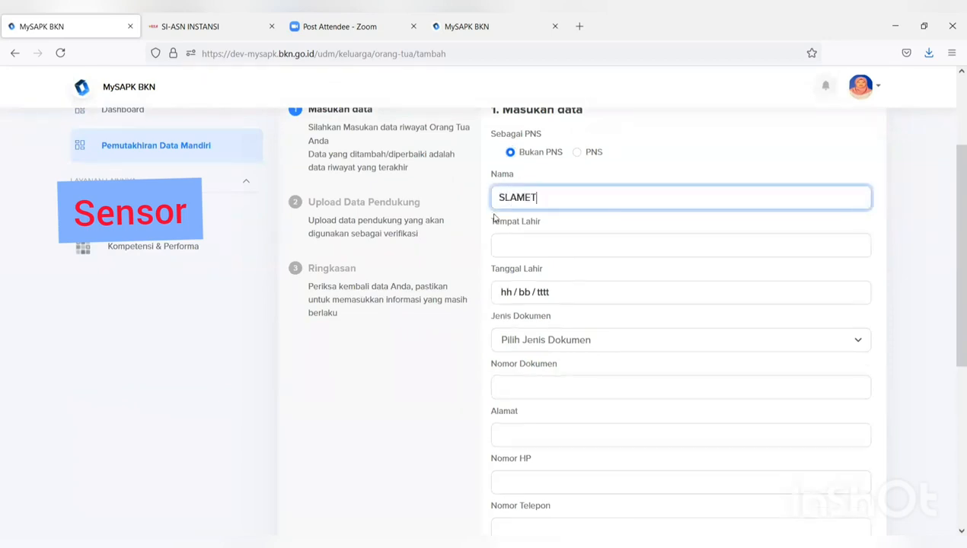
pyautogui.click(501, 243)
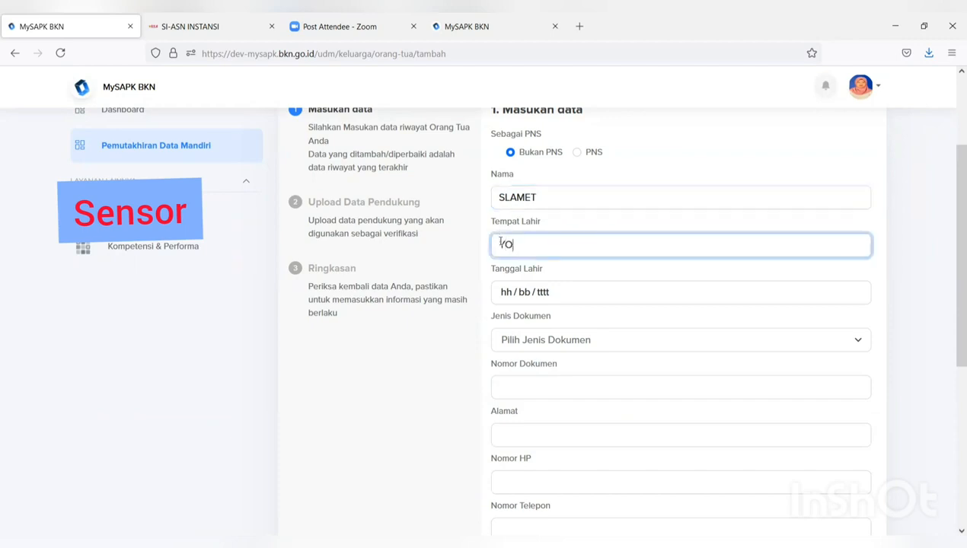
pyautogui.write('YOGYAKARTA')
pyautogui.click(539, 292)
pyautogui.click(509, 294)
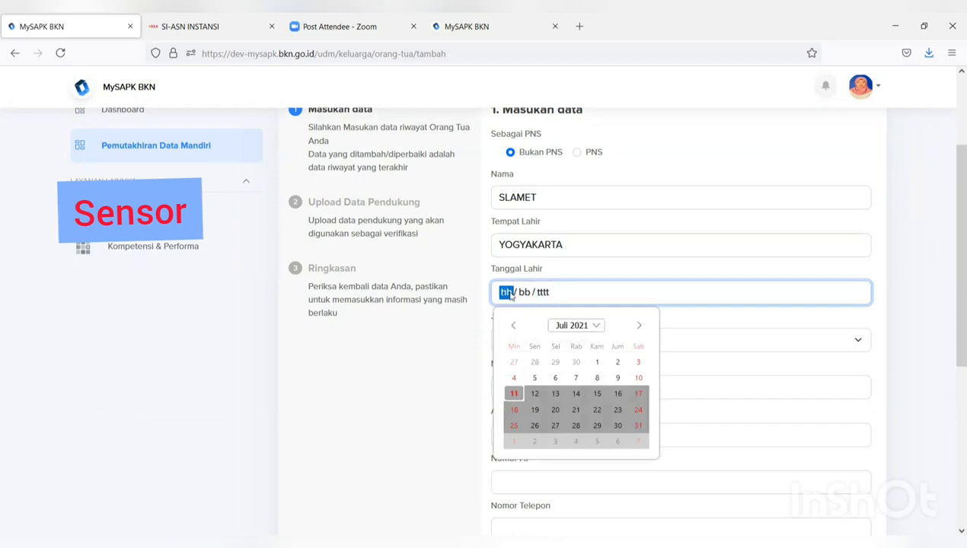
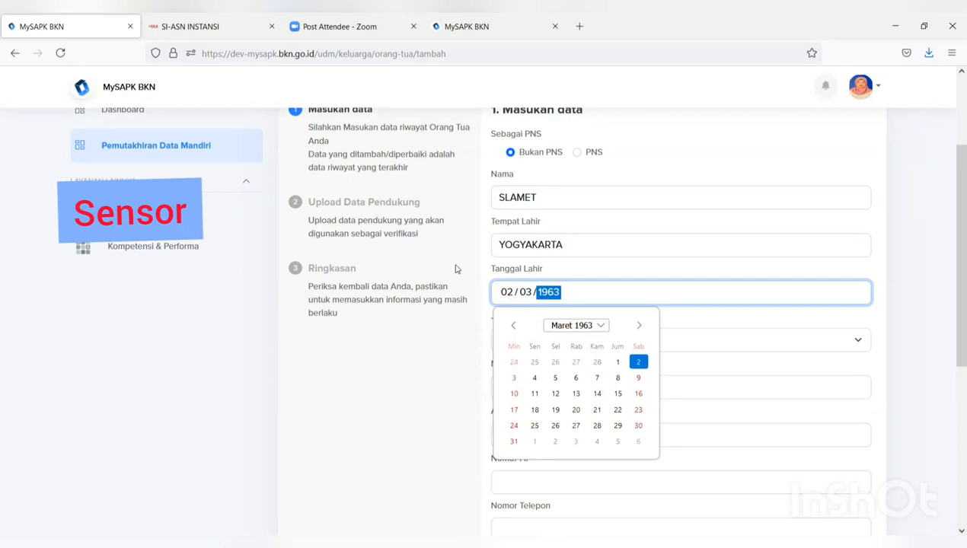
pyautogui.click(414, 338)
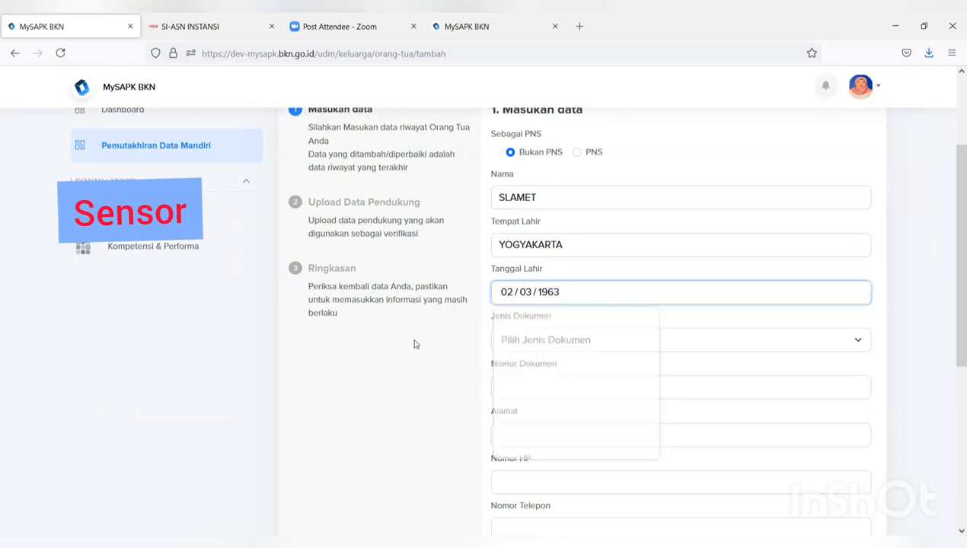
pyautogui.click(512, 345)
pyautogui.click(516, 391)
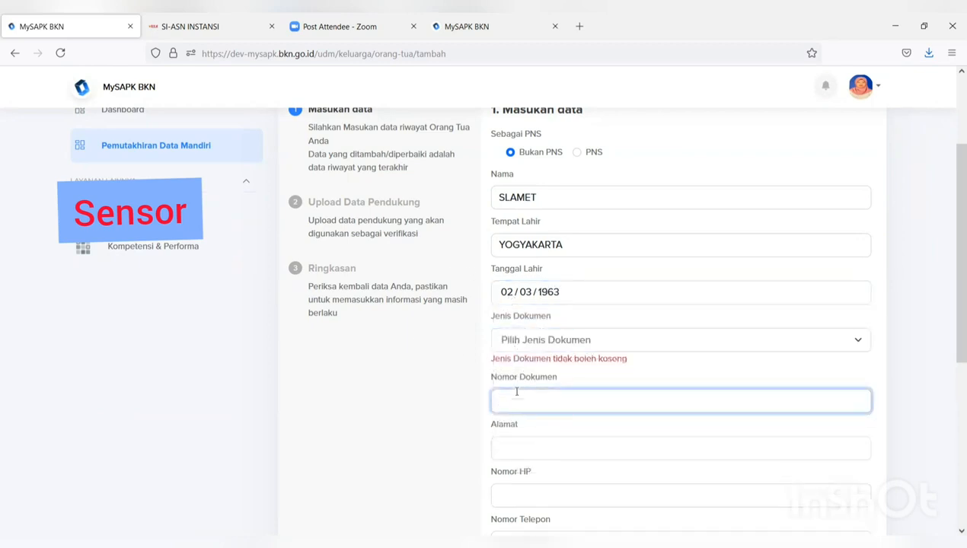
pyautogui.write('99')
# - Fill in the parent's address and mobile number, and review Status Pernikahan and Agama options
pyautogui.scroll(-4, 518, 395)
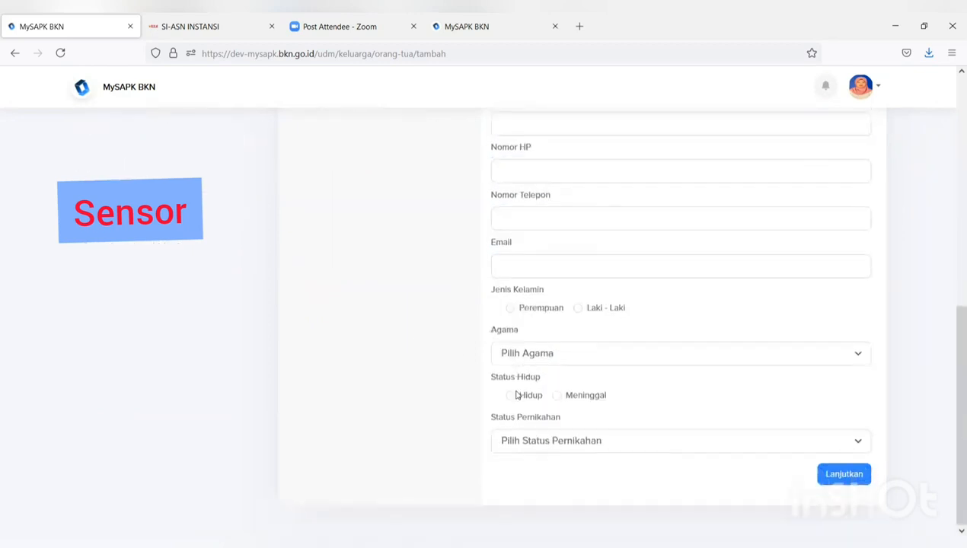
pyautogui.scroll(3, 577, 390)
pyautogui.click(549, 294)
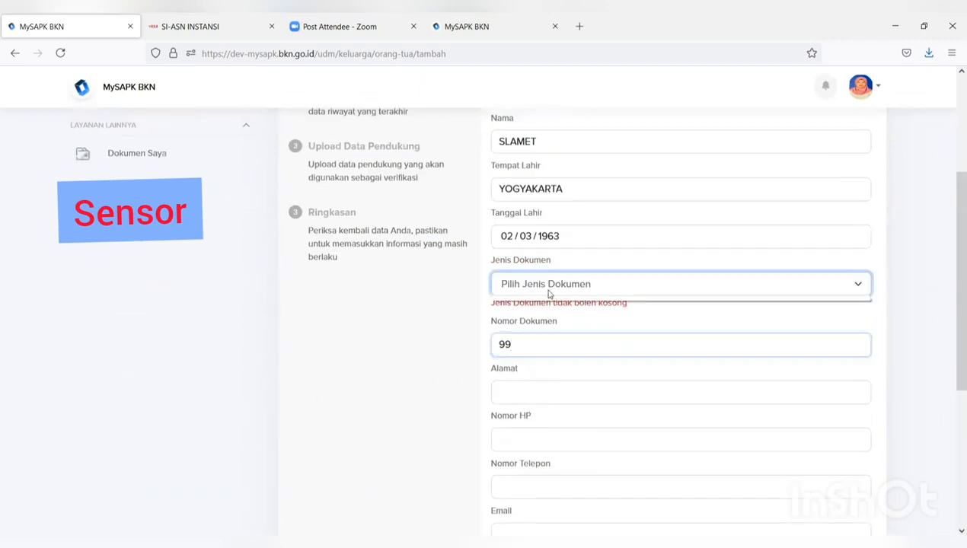
pyautogui.click(544, 387)
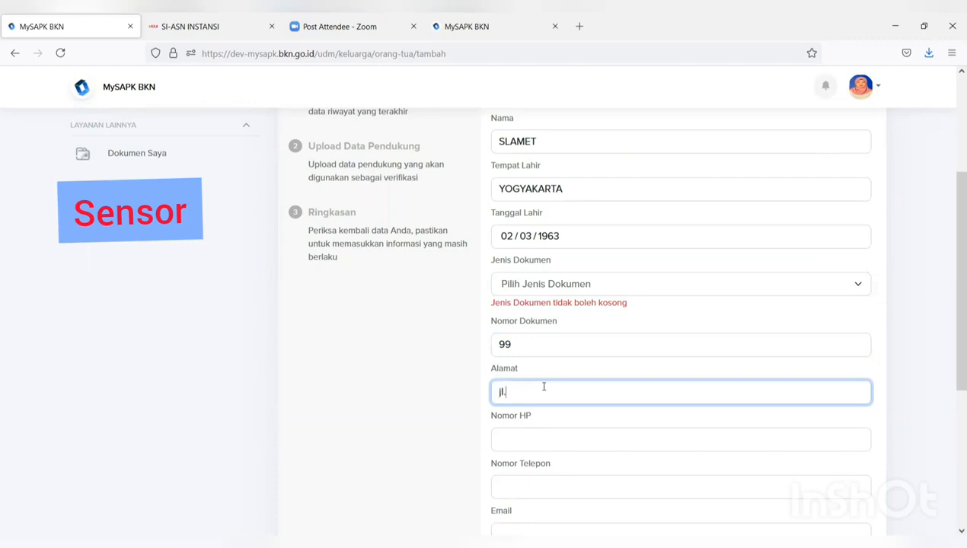
pyautogui.click(533, 441)
pyautogui.write('08')
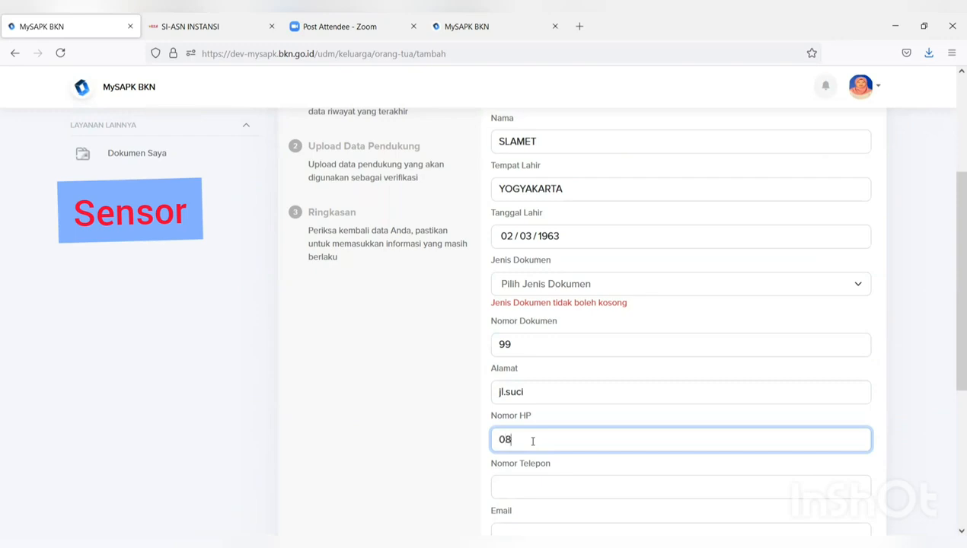
pyautogui.write('78')
pyautogui.scroll(-5, 533, 442)
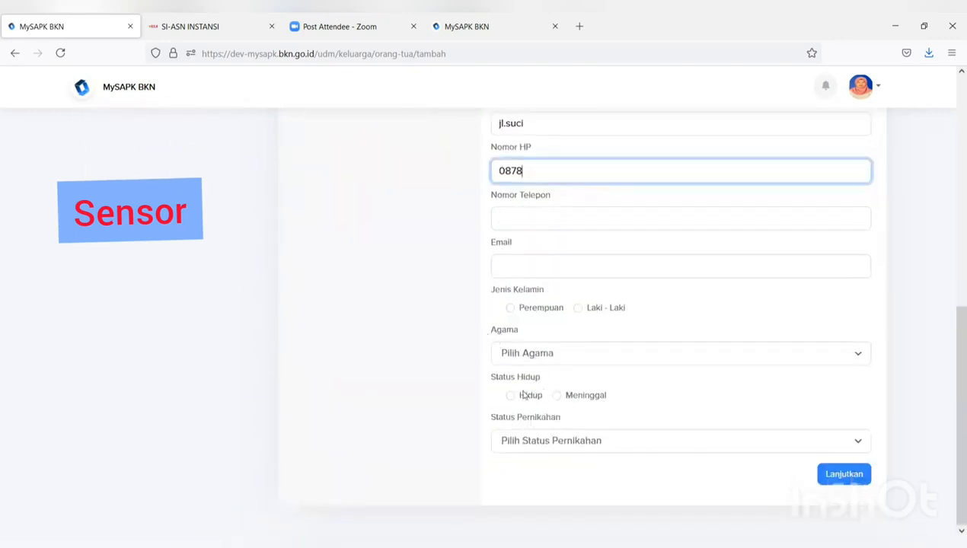
pyautogui.click(551, 446)
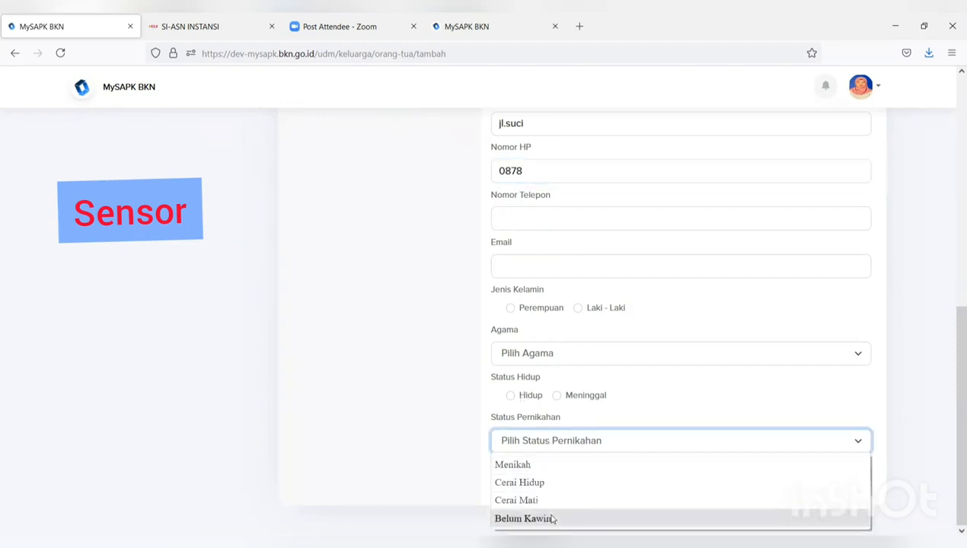
pyautogui.click(550, 354)
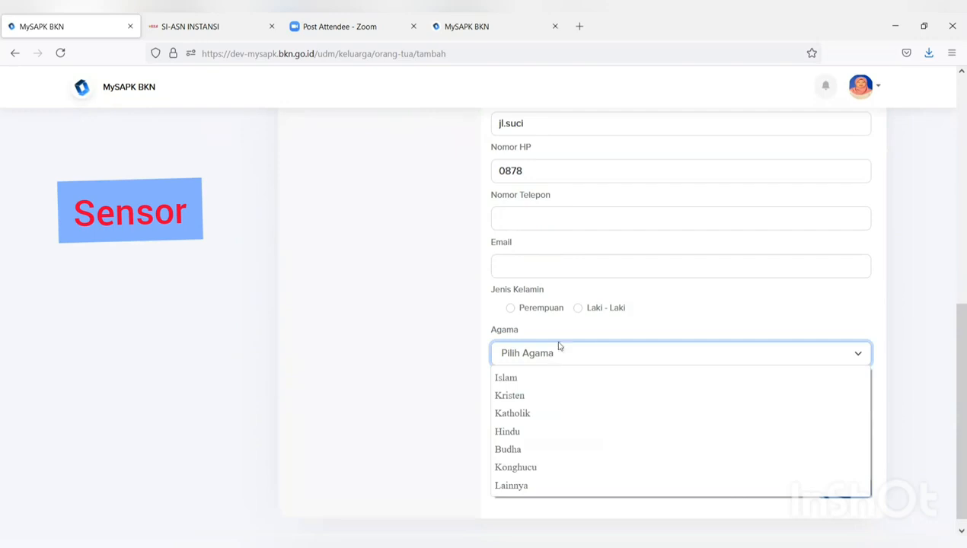
pyautogui.click(756, 290)
pyautogui.click(729, 271)
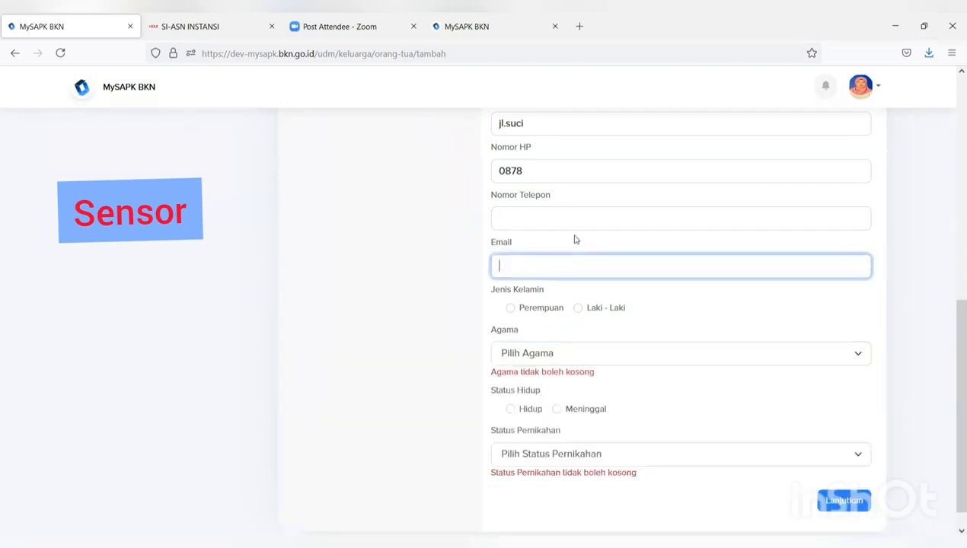
pyautogui.scroll(10, 704, 329)
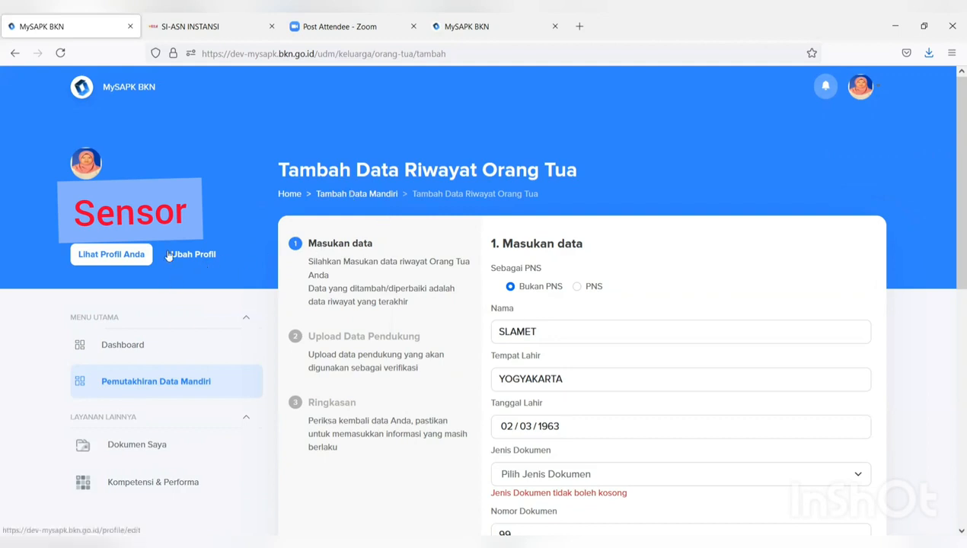
# - Return to the Pemutakhiran Data Mandiri category list and open the Riwayat SKP card
pyautogui.scroll(-1, 512, 315)
pyautogui.scroll(1, 513, 315)
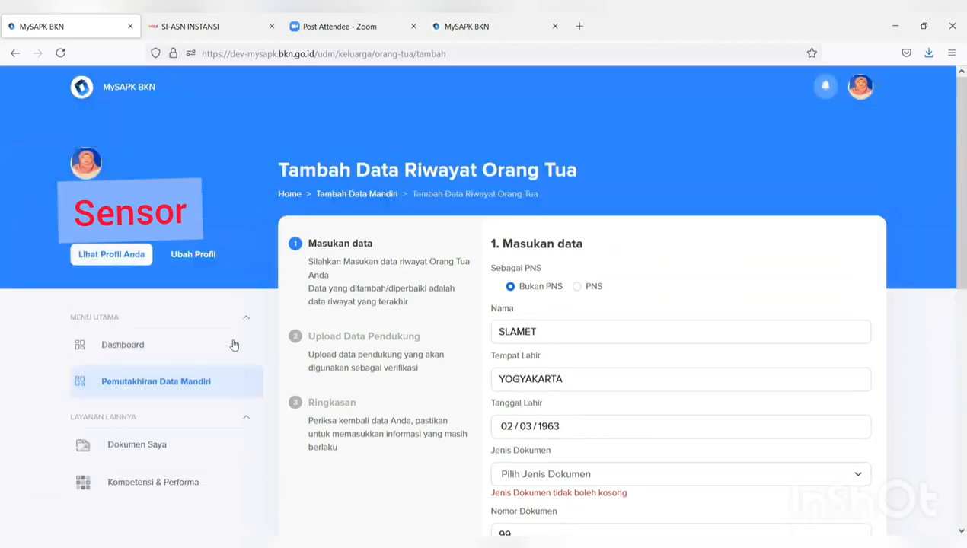
pyautogui.click(178, 383)
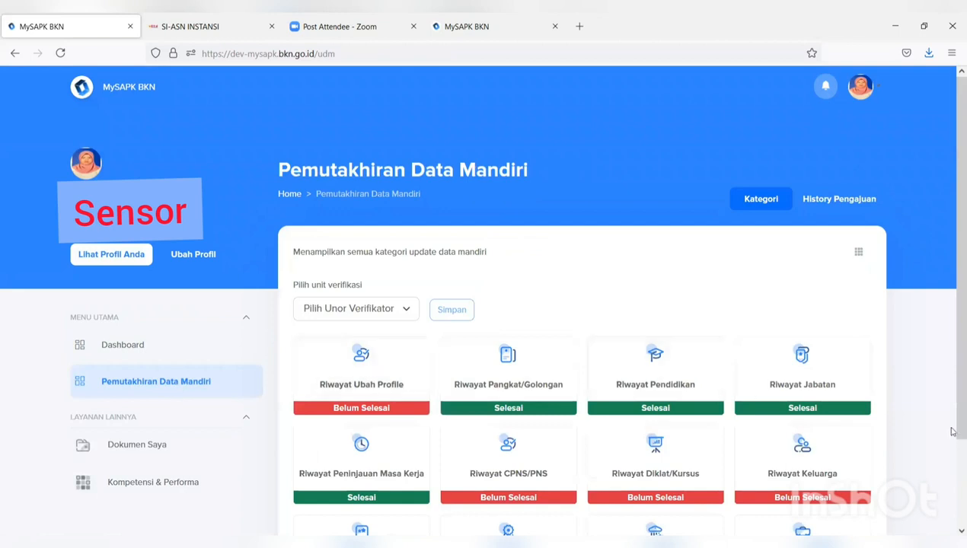
pyautogui.scroll(-3, 836, 458)
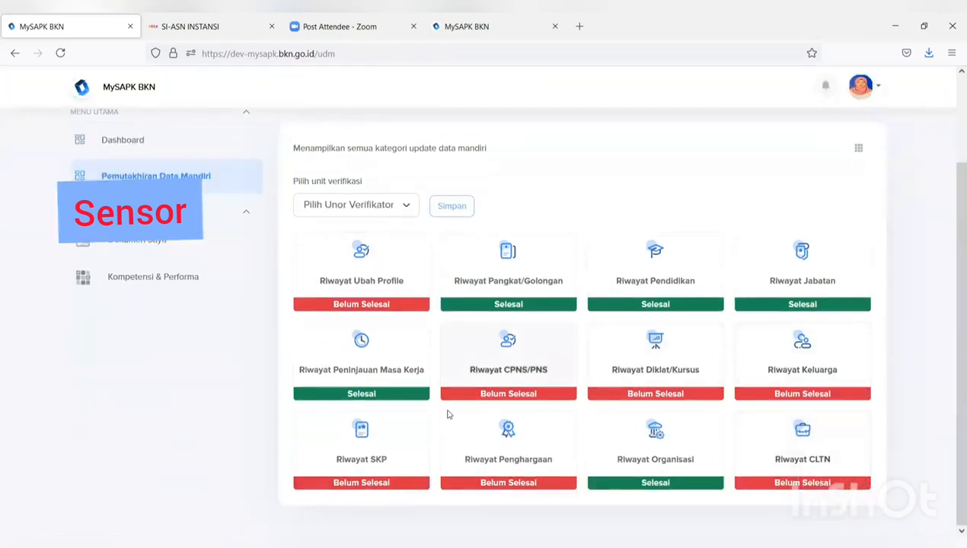
pyautogui.click(343, 463)
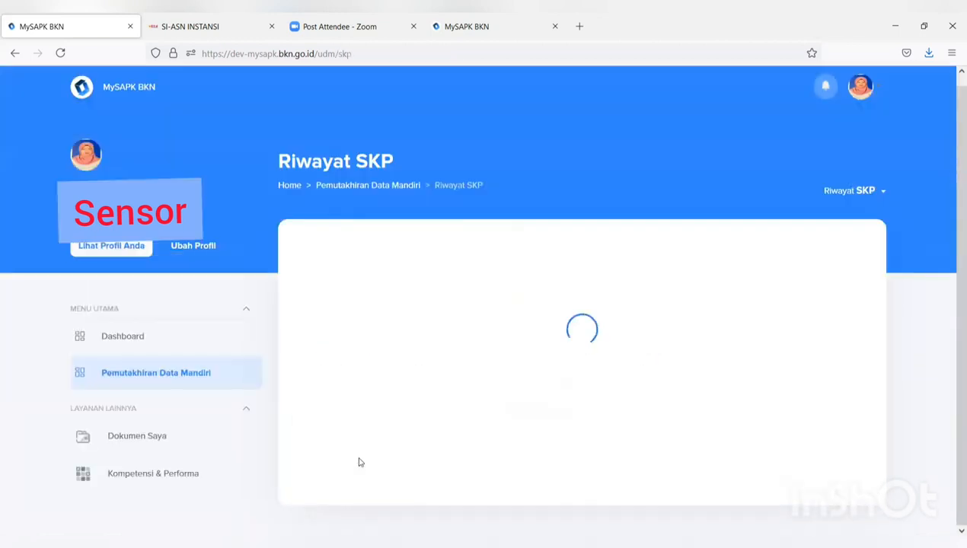
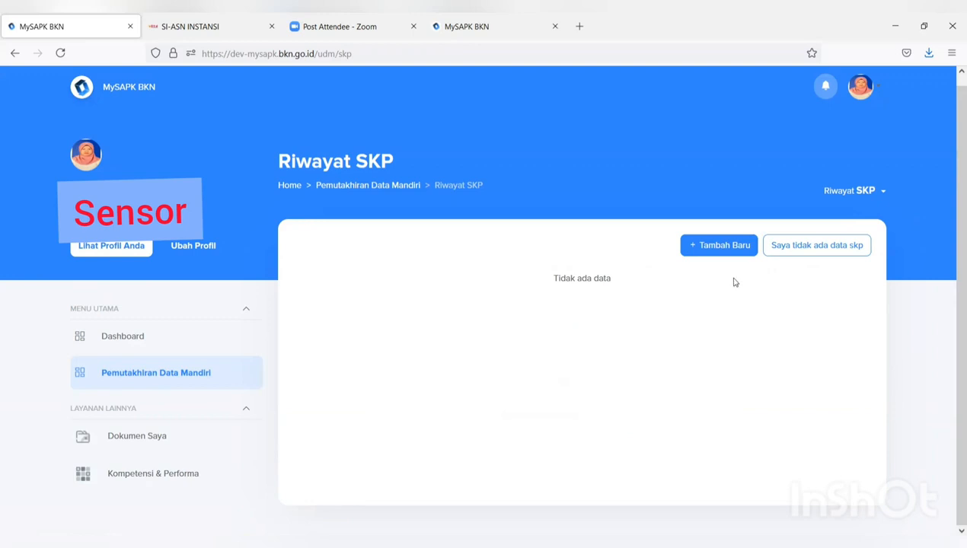
# - Start a new SKP history entry as Jabatan Fungsional Tertentu for the year 2019
pyautogui.click(697, 249)
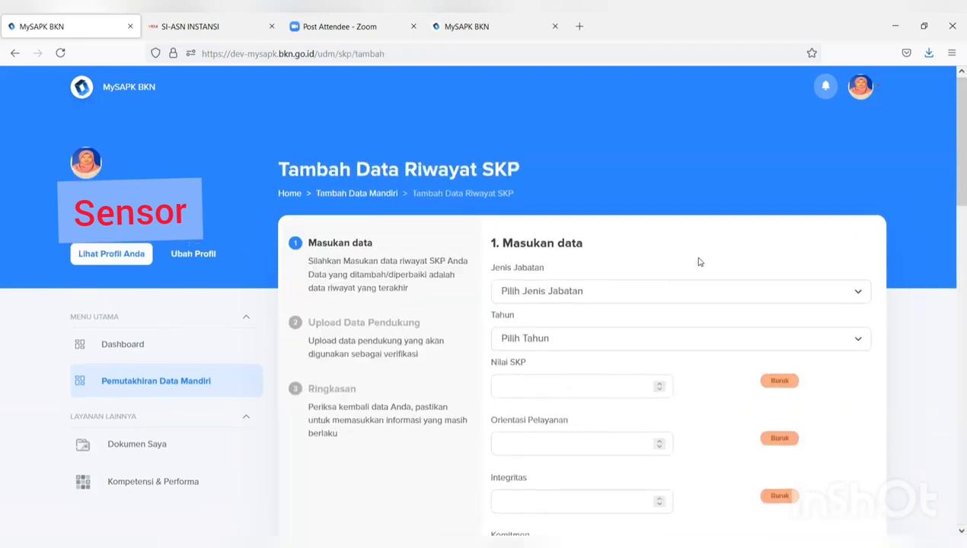
pyautogui.click(669, 294)
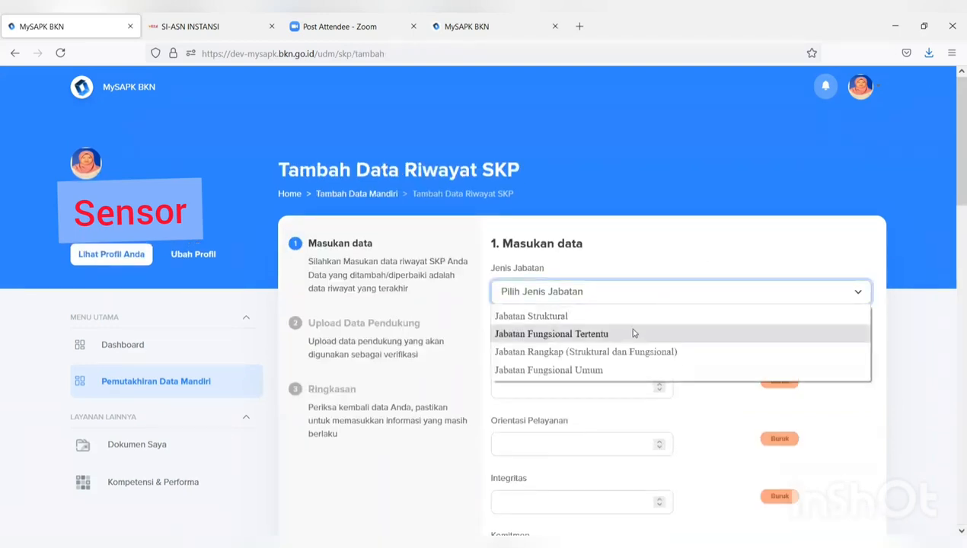
pyautogui.click(632, 333)
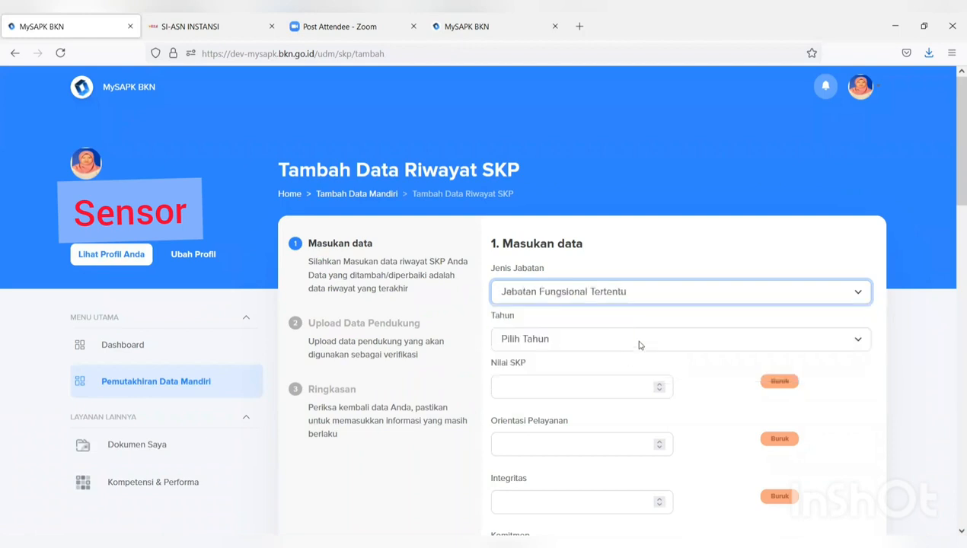
pyautogui.click(639, 341)
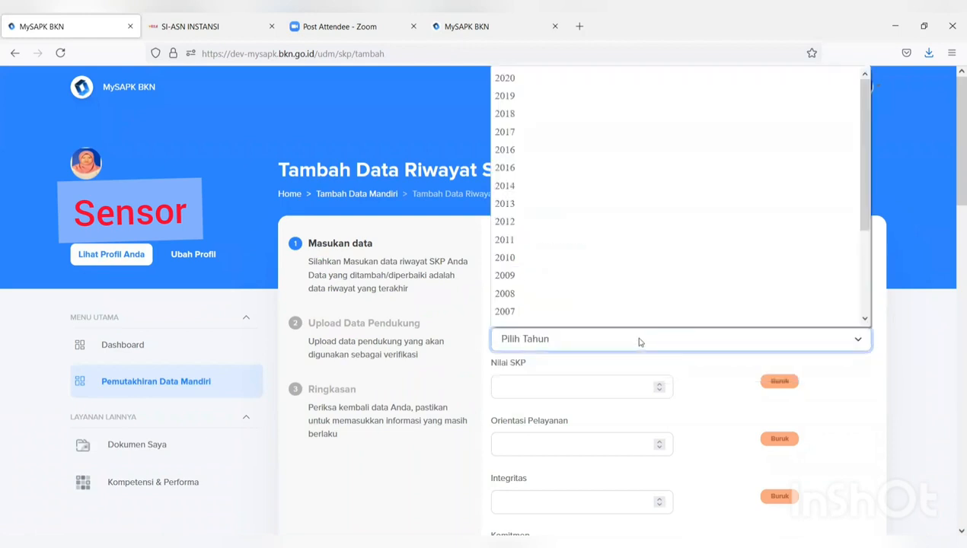
pyautogui.click(585, 97)
# - Enter Nilai SKP 90 and Orientasi Pelayanan 89
pyautogui.click(574, 387)
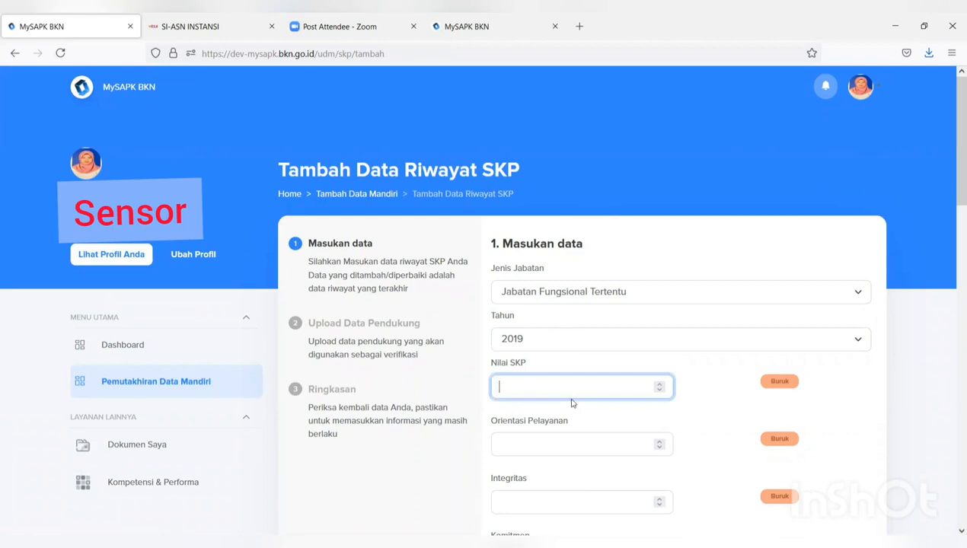
pyautogui.write('90')
pyautogui.click(508, 445)
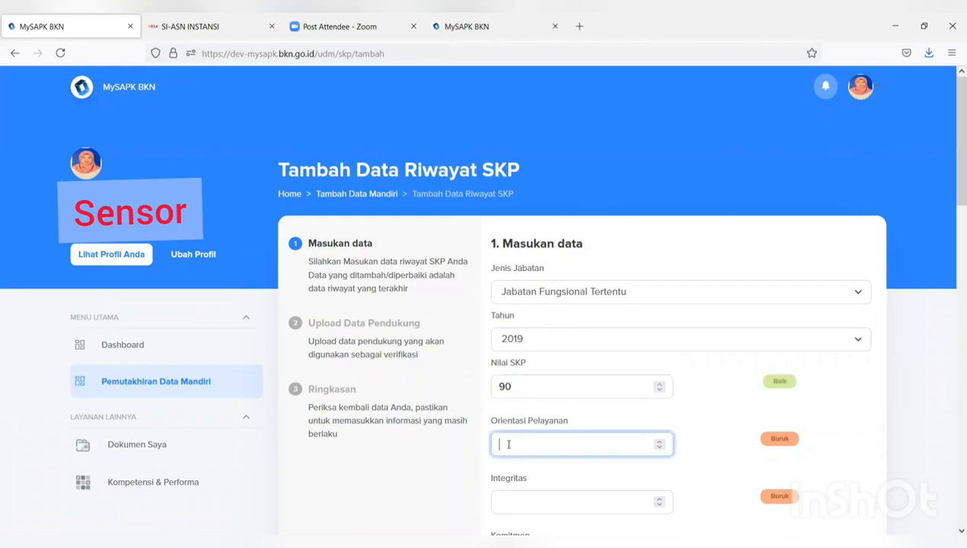
pyautogui.write('90')
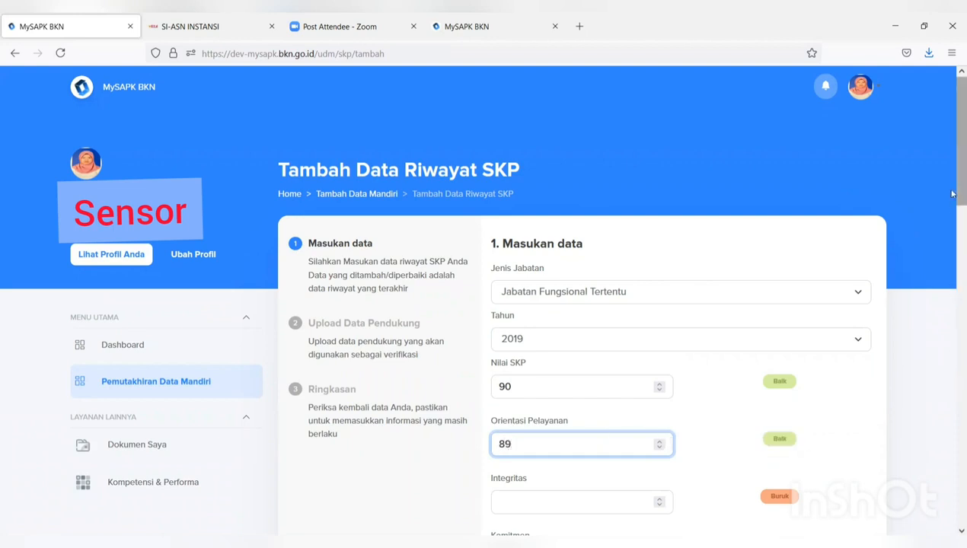
pyautogui.moveTo(947, 189); pyautogui.dragTo(953, 279)
# - Score Integritas, Komitmen, Disiplin and Kerja sama at 90 each, and set appraiser status to PNS
pyautogui.click(559, 187)
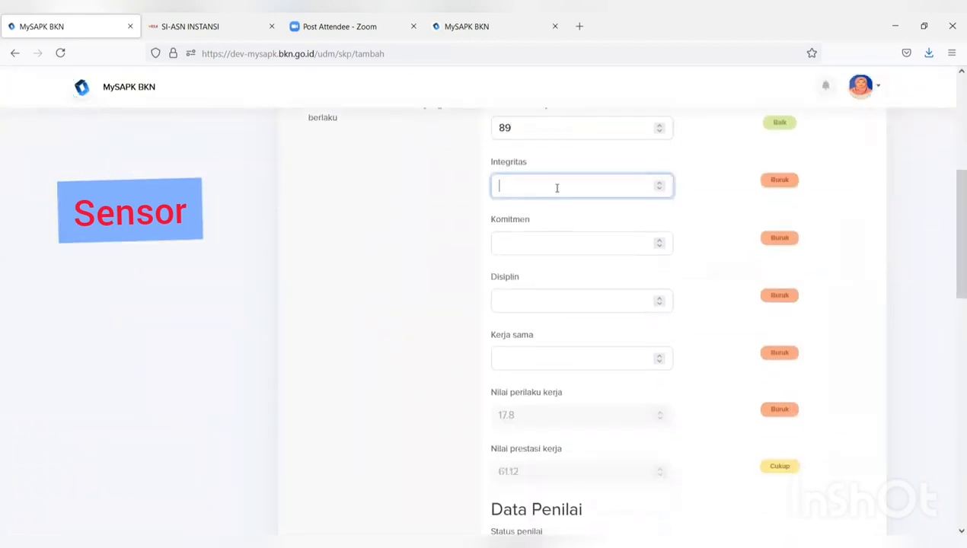
pyautogui.write('90')
pyautogui.click(557, 241)
pyautogui.write('90')
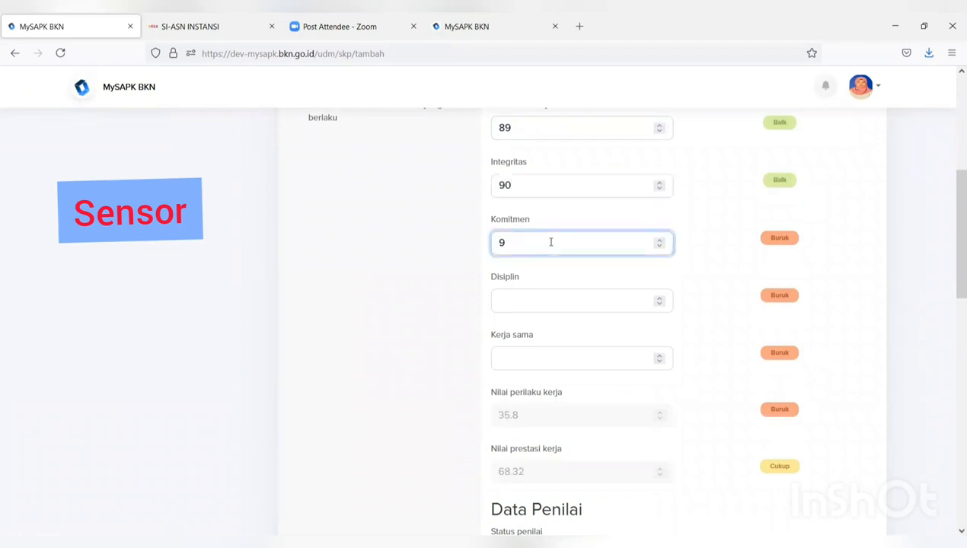
pyautogui.click(553, 305)
pyautogui.write('90')
pyautogui.click(542, 354)
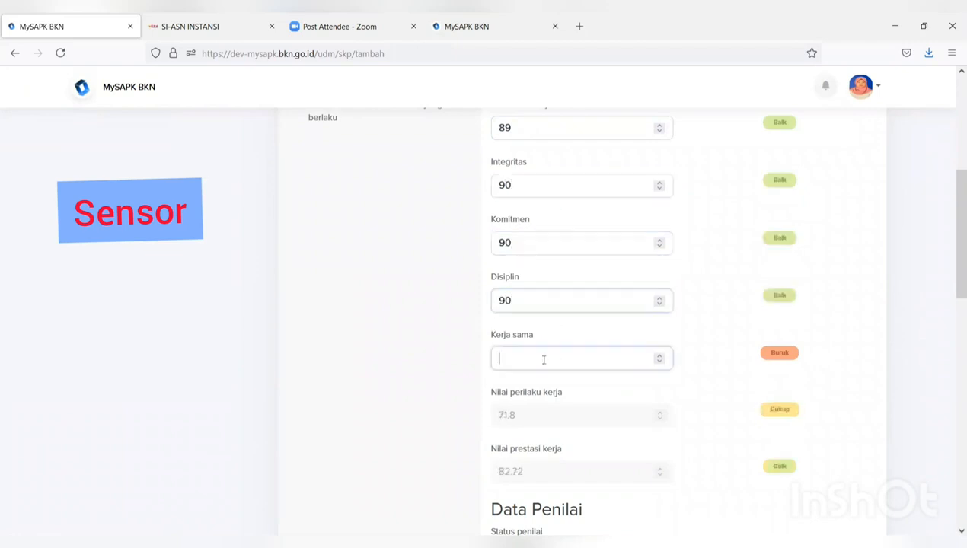
pyautogui.write('90')
pyautogui.moveTo(959, 263); pyautogui.dragTo(959, 316)
pyautogui.click(723, 376)
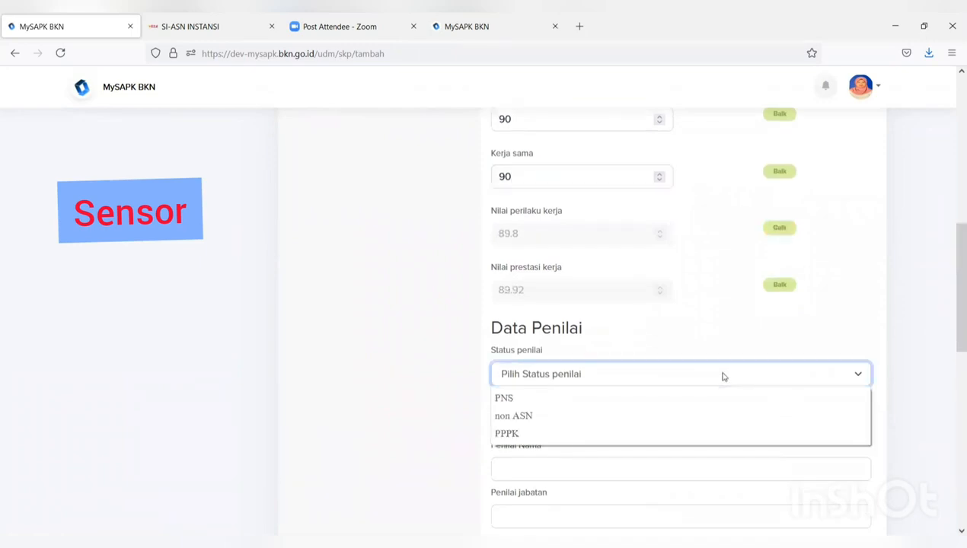
pyautogui.click(645, 397)
# - Fill in the appraiser's NIP and name from the autocomplete suggestions
pyautogui.scroll(-4, 642, 403)
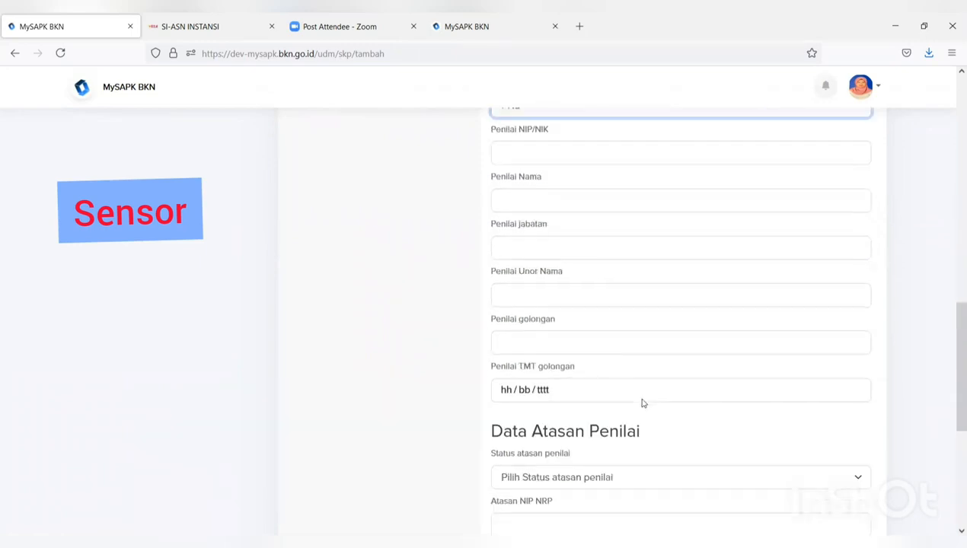
pyautogui.scroll(3, 643, 403)
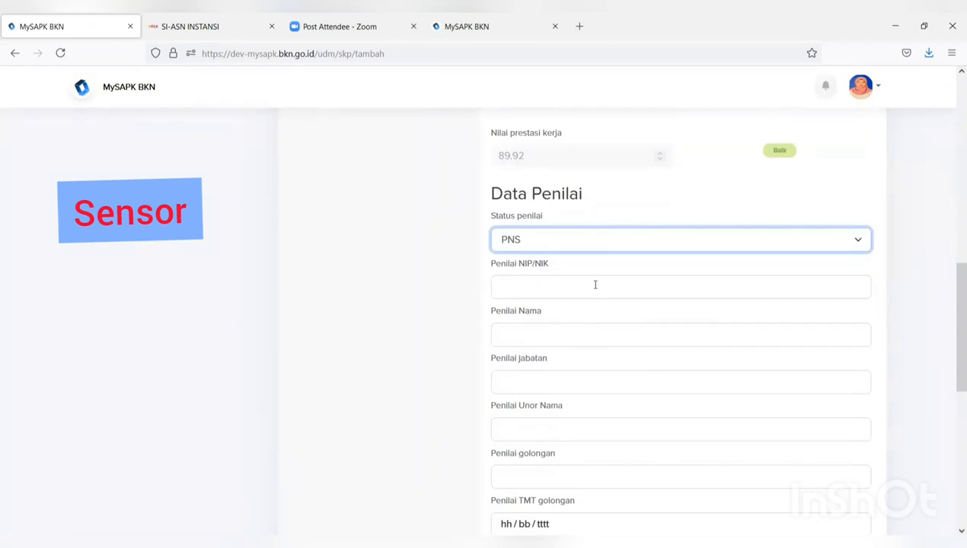
pyautogui.click(595, 285)
pyautogui.write('198')
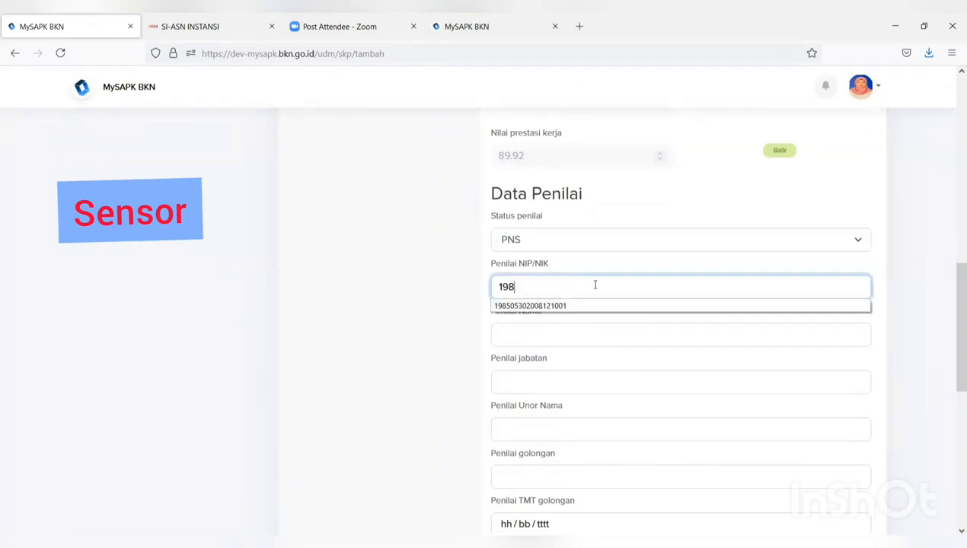
pyautogui.click(573, 306)
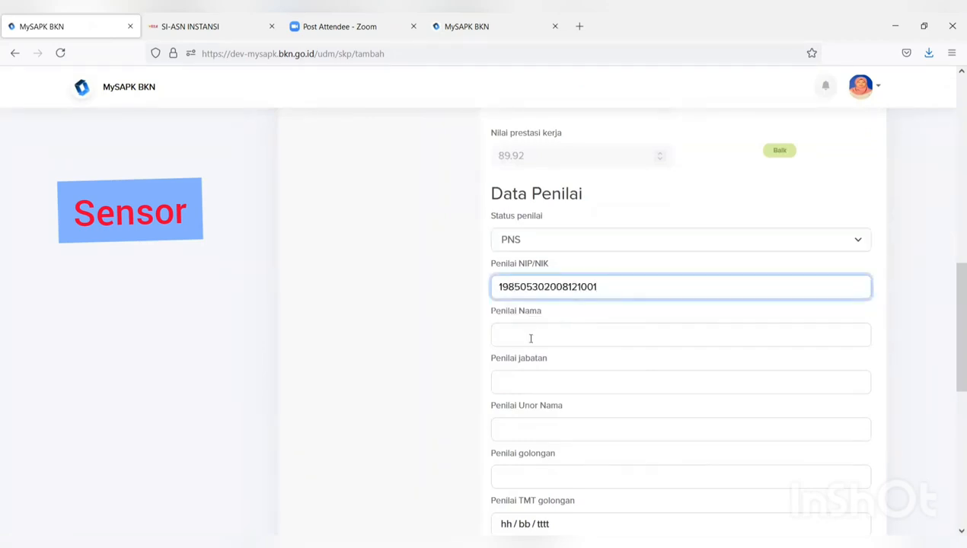
pyautogui.click(531, 338)
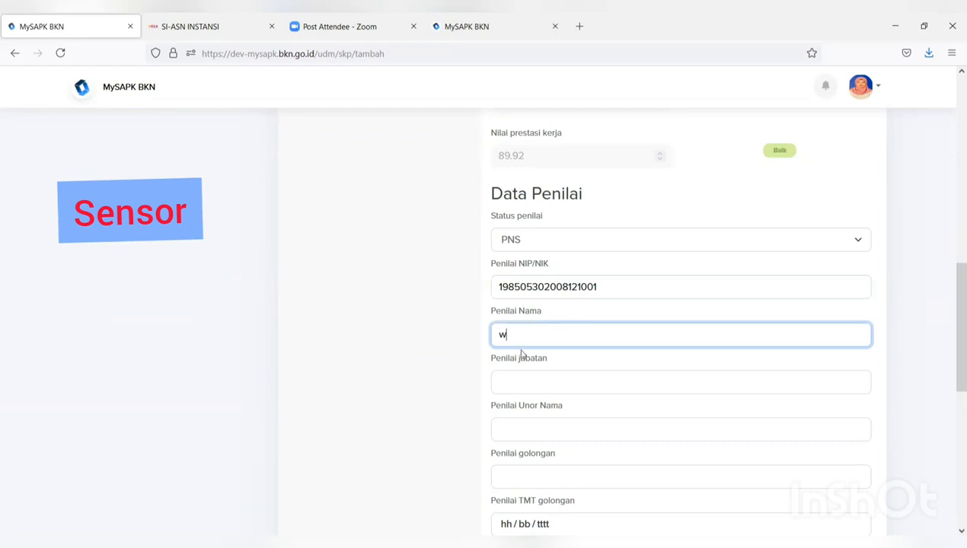
pyautogui.write('w')
pyautogui.click(522, 355)
# - Set the appraiser's position to PRANATA KOMPUTER MADYA, unit to SUBDIT PERENCANAAN, and rank to III/d
pyautogui.click(522, 381)
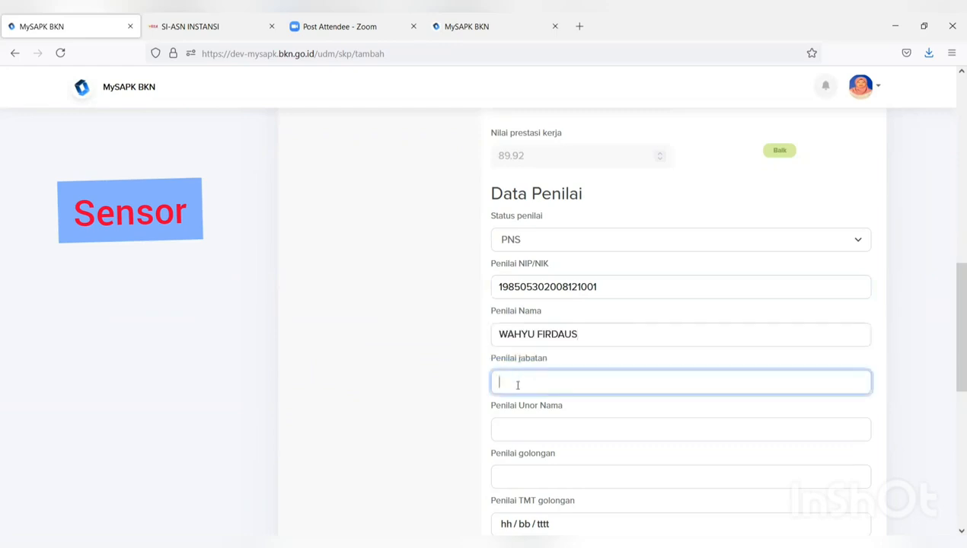
pyautogui.write('pr')
pyautogui.click(579, 402)
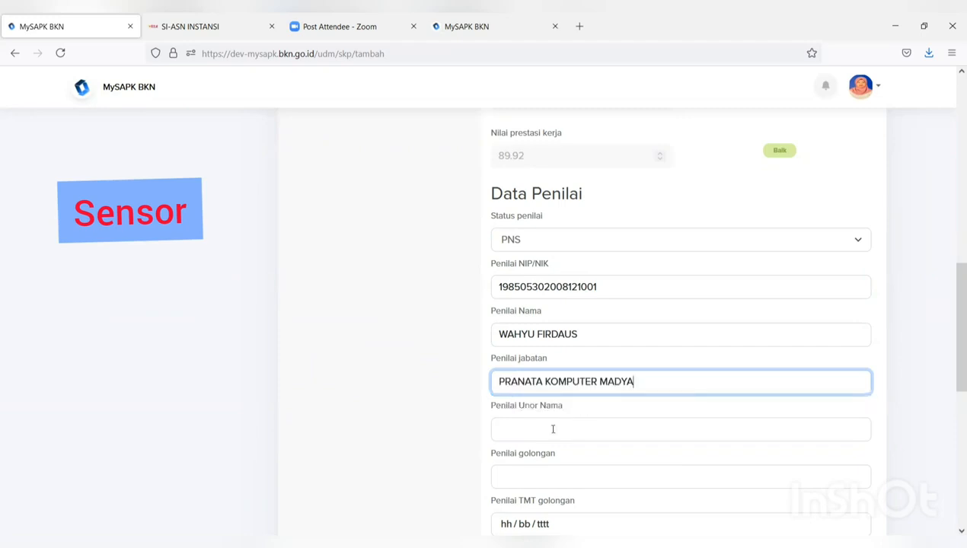
pyautogui.click(553, 429)
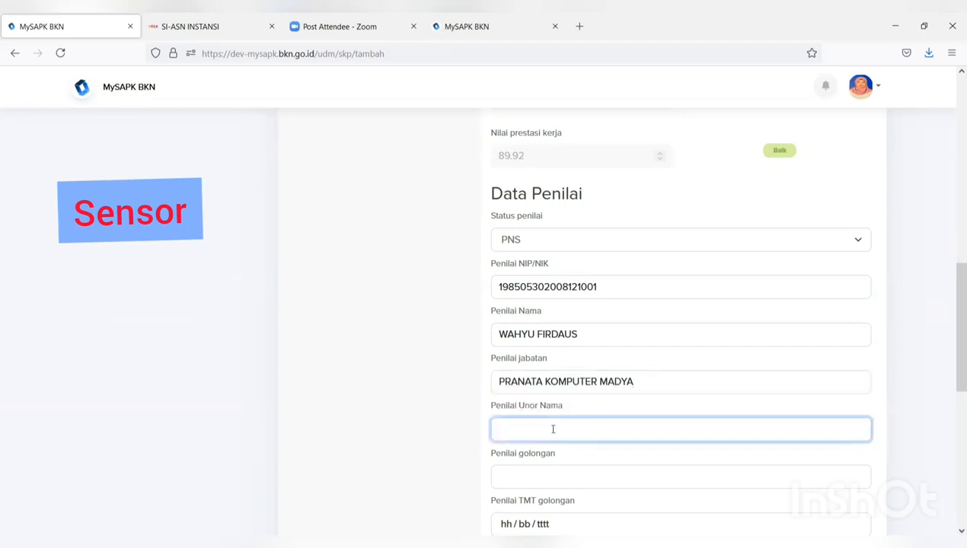
pyautogui.write('su')
pyautogui.click(542, 448)
pyautogui.click(528, 475)
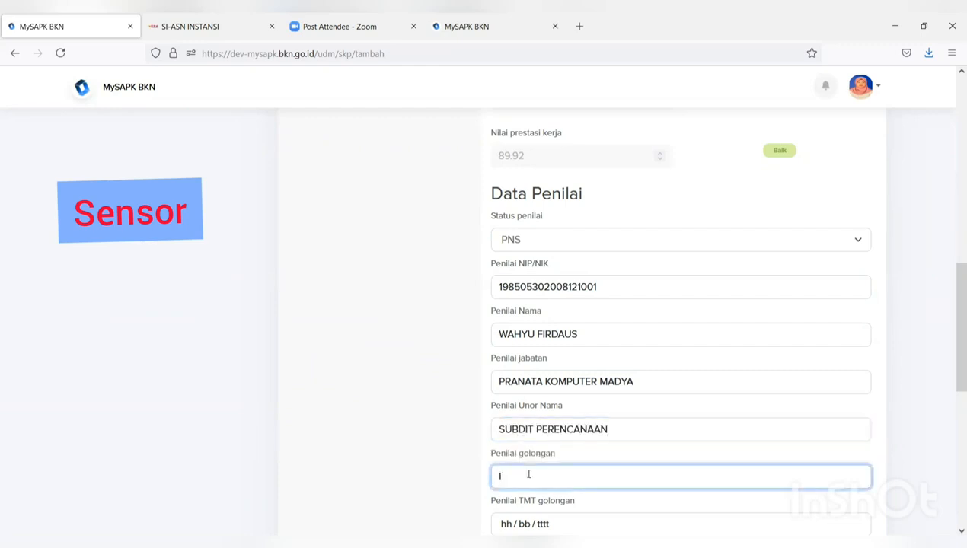
pyautogui.write('III/d')
# - Set the appraiser's rank date (TMT) to 05/07/2021
pyautogui.scroll(-1, 528, 498)
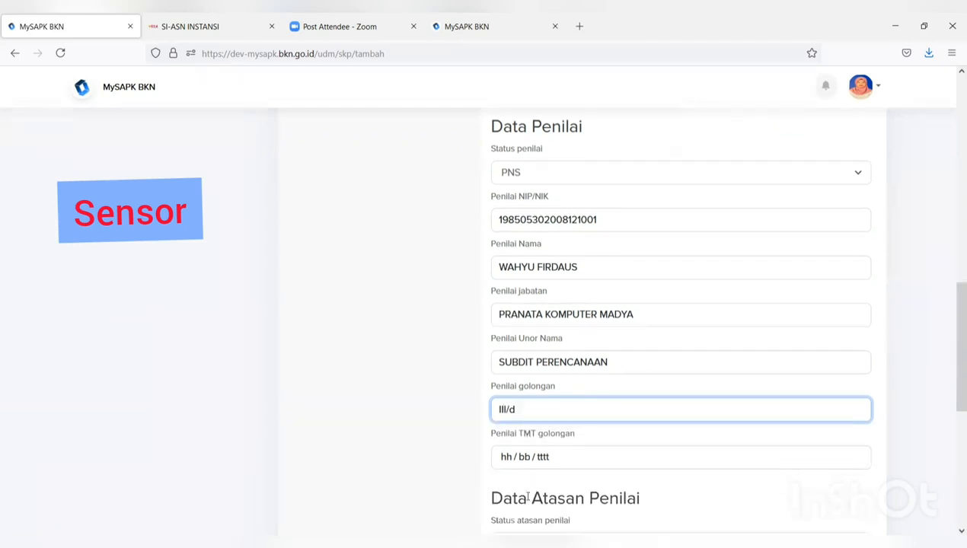
pyautogui.click(533, 458)
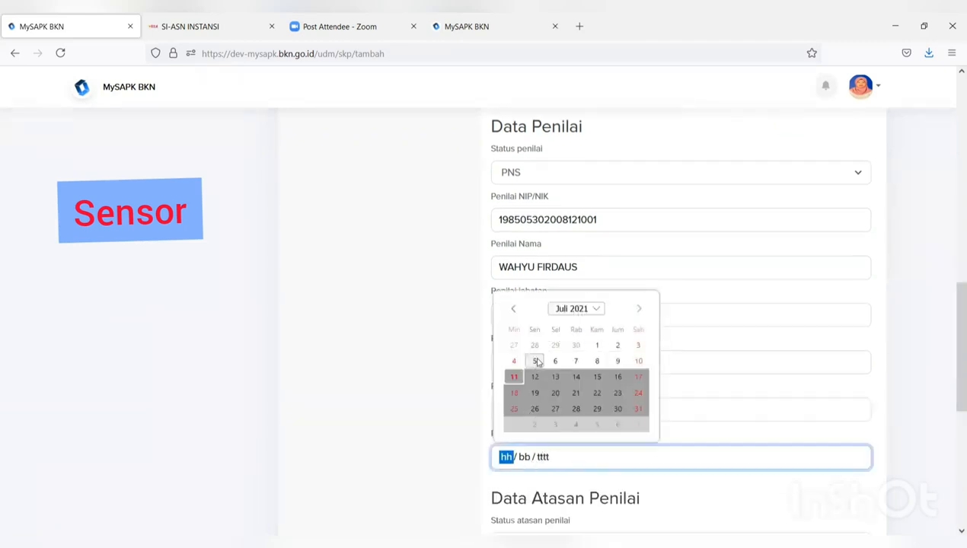
pyautogui.click(537, 362)
pyautogui.scroll(1, 577, 447)
pyautogui.scroll(-4, 591, 419)
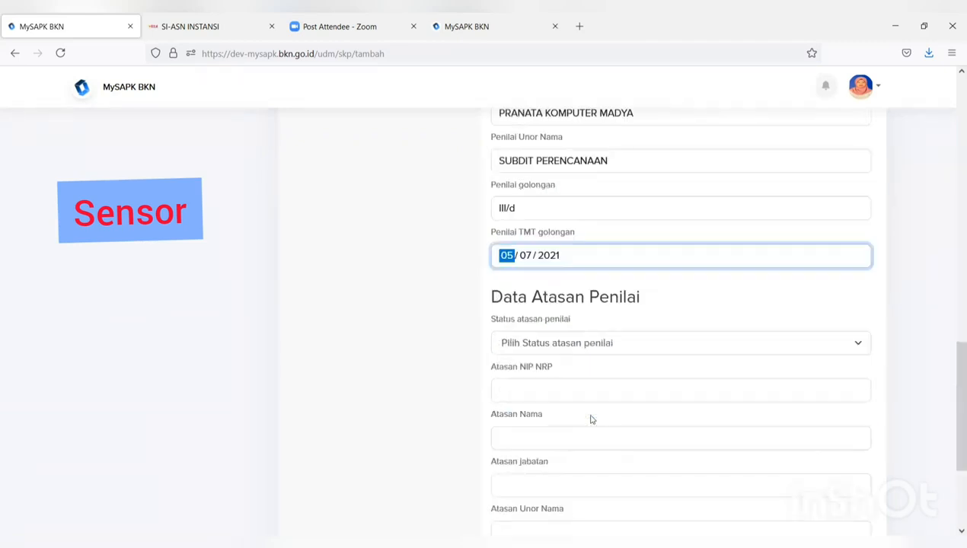
pyautogui.click(580, 347)
# - Set the supervisor status to PNS and fill the supervisor's NIP and name from suggestions
pyautogui.click(566, 367)
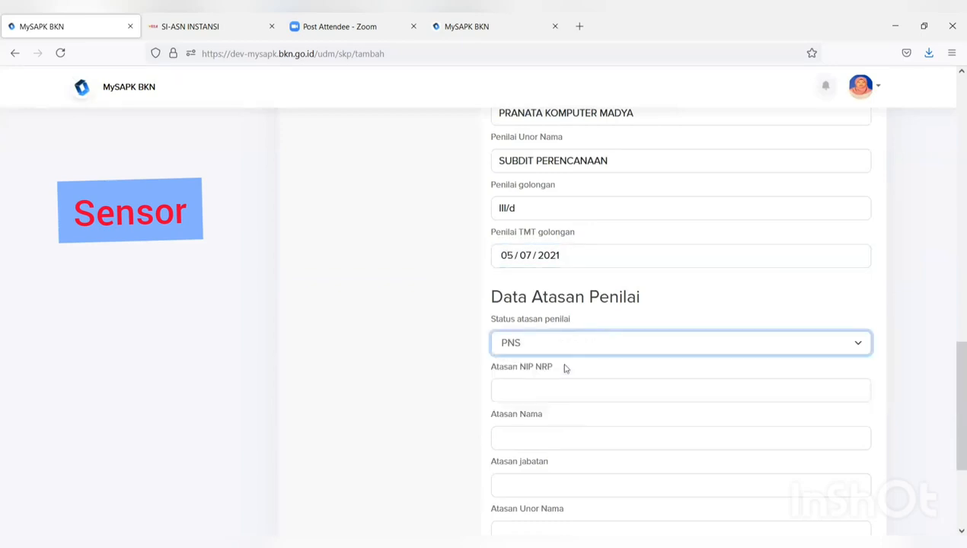
pyautogui.click(561, 391)
pyautogui.write('1')
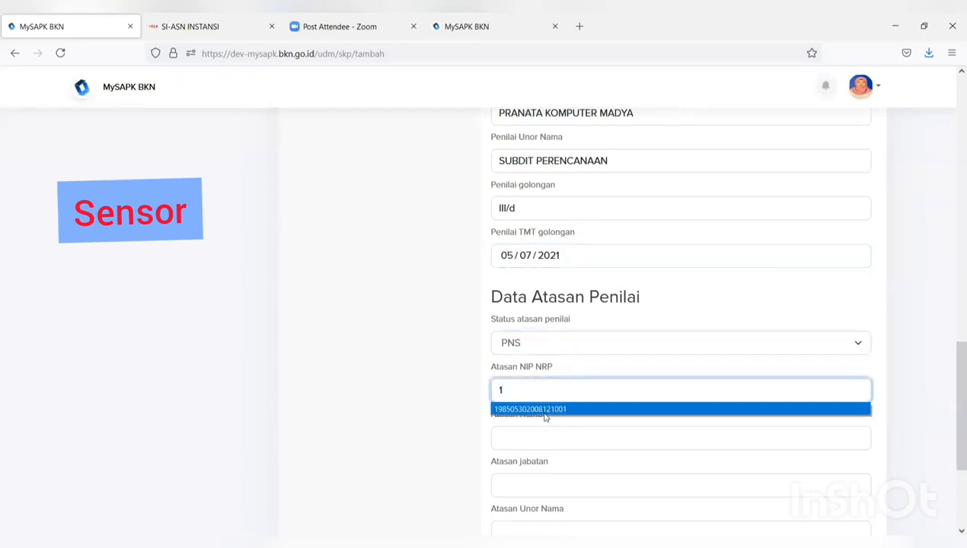
pyautogui.click(541, 412)
pyautogui.click(533, 442)
pyautogui.write('W')
pyautogui.click(527, 458)
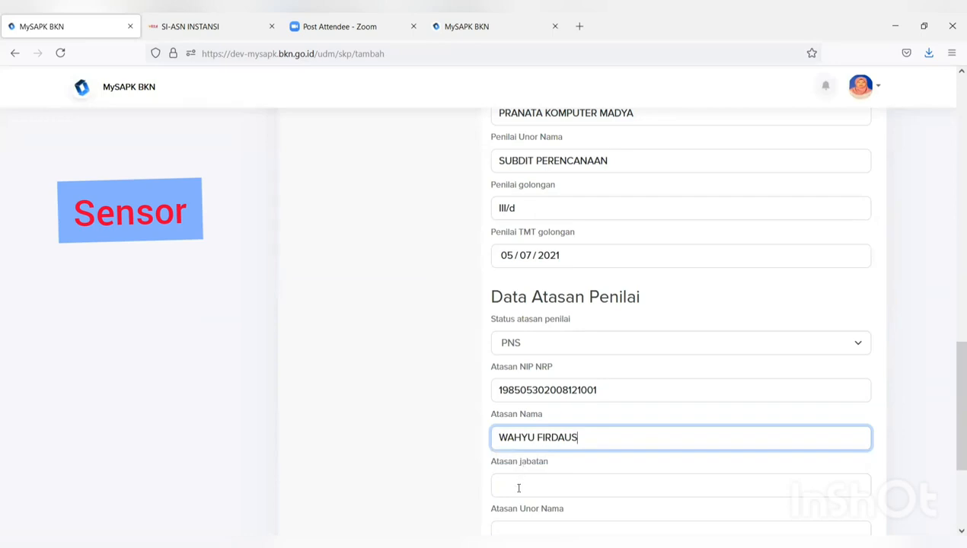
pyautogui.click(518, 486)
# - Set the supervisor's position PRANATA KOMPUTER MADYA, unit SUBDIT PERENCANAAN, rank III/D, and date 04/07/2021
pyautogui.scroll(-2, 521, 482)
pyautogui.write('P')
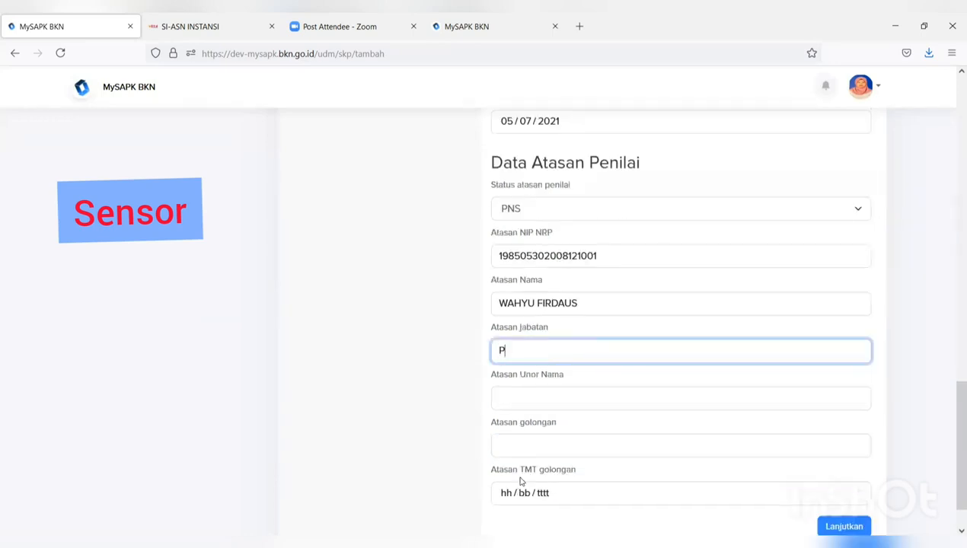
pyautogui.write('R')
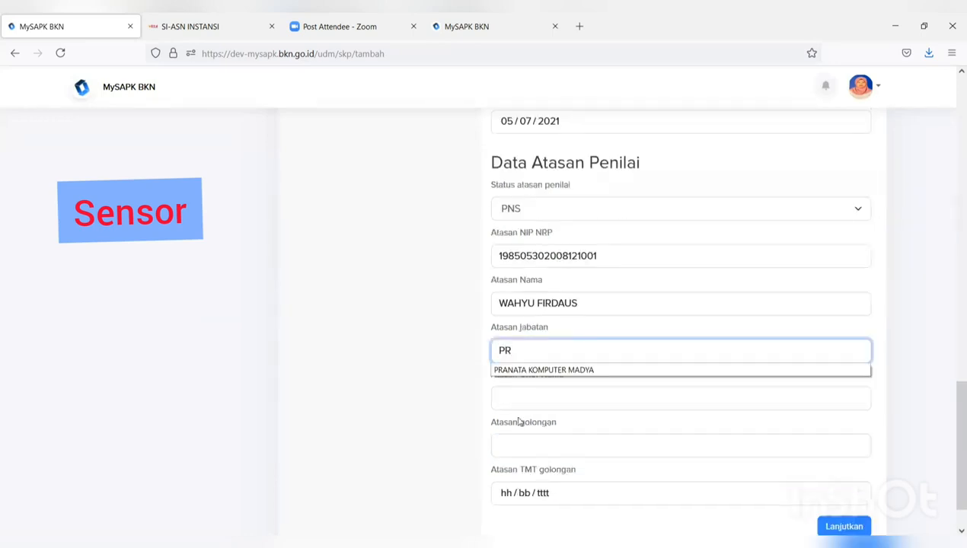
pyautogui.click(551, 371)
pyautogui.click(502, 398)
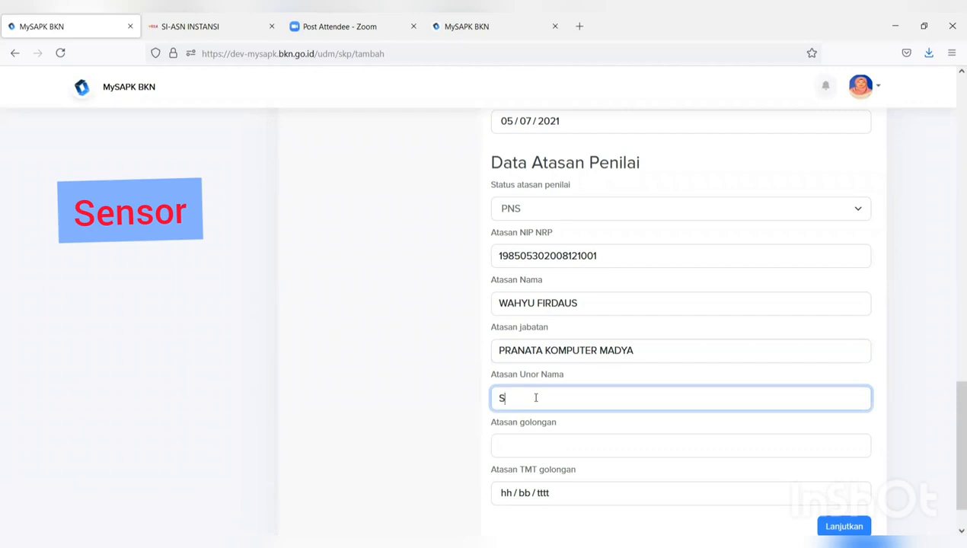
pyautogui.write('S')
pyautogui.click(527, 419)
pyautogui.click(526, 440)
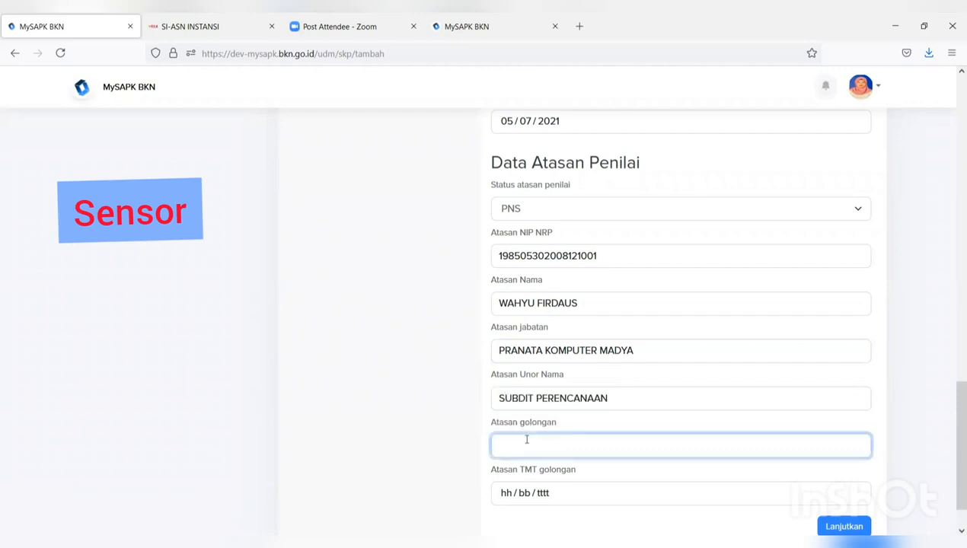
pyautogui.write('I')
pyautogui.click(508, 467)
pyautogui.click(508, 494)
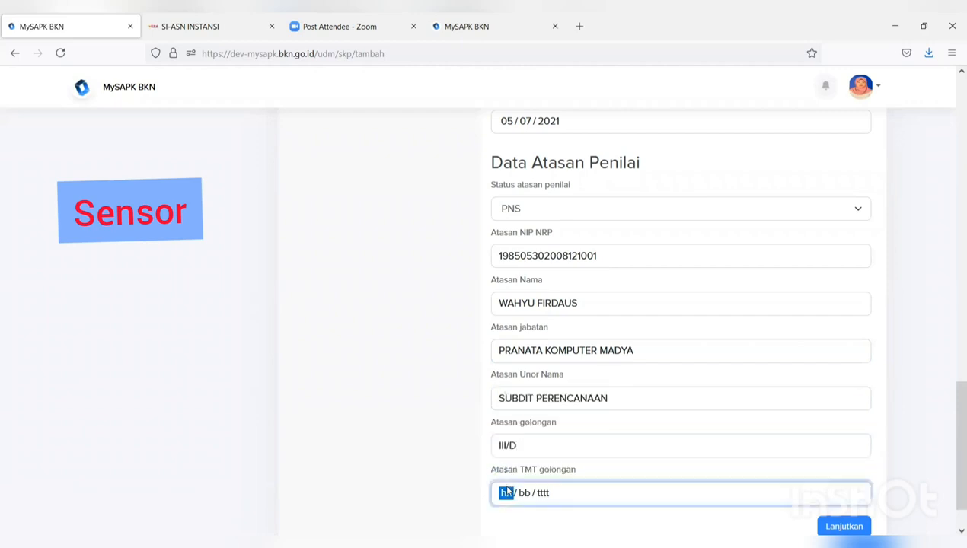
pyautogui.click(514, 399)
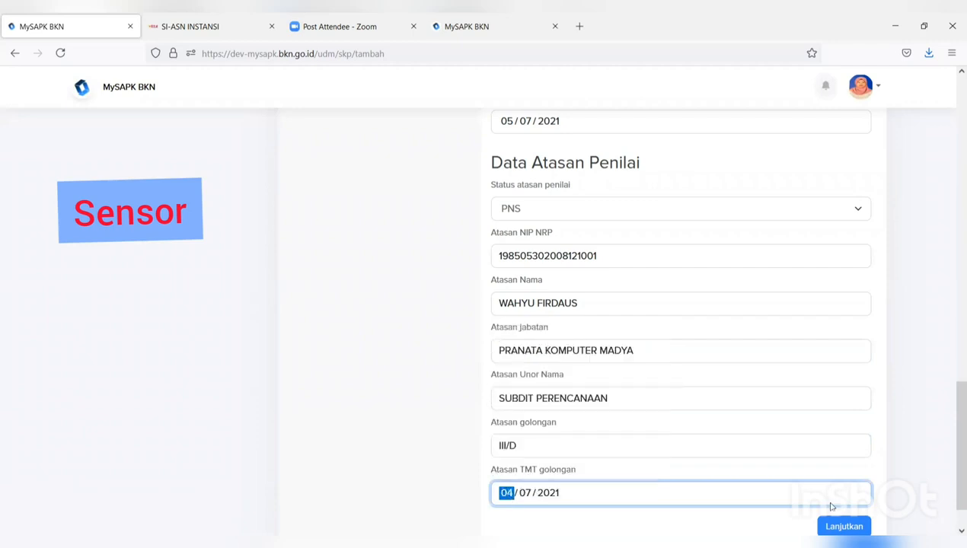
# - Upload the FORMULIR TPB PDF as the SKP realisation document and continue to the summary
pyautogui.click(838, 525)
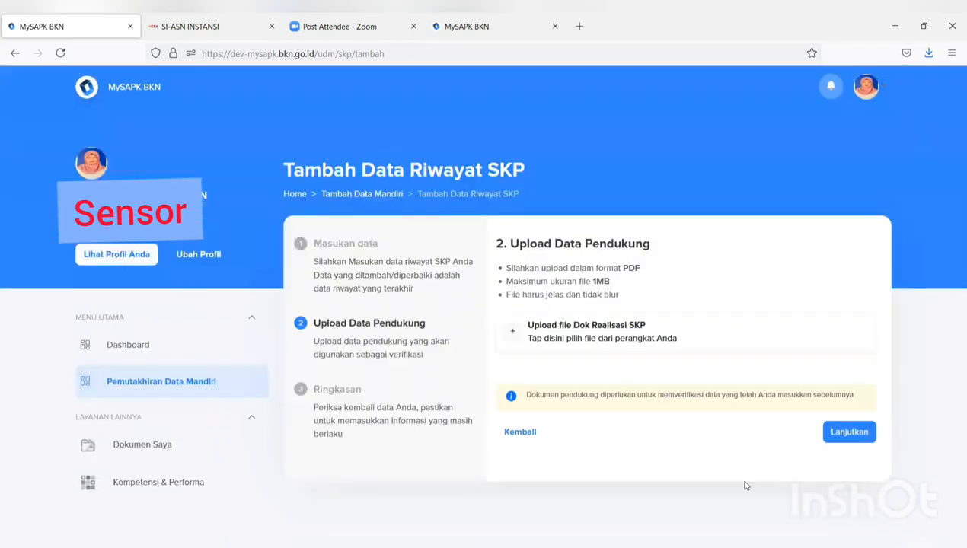
pyautogui.click(613, 340)
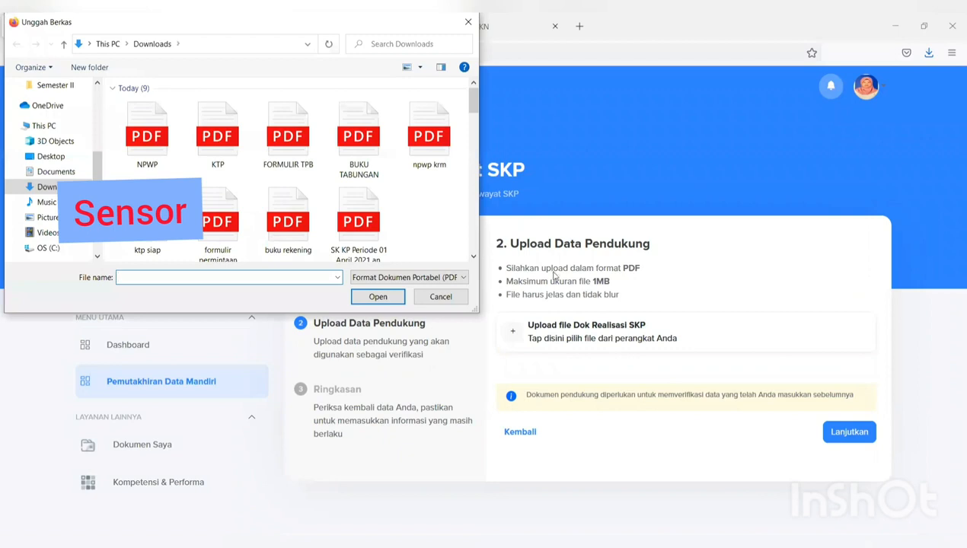
pyautogui.click(312, 167)
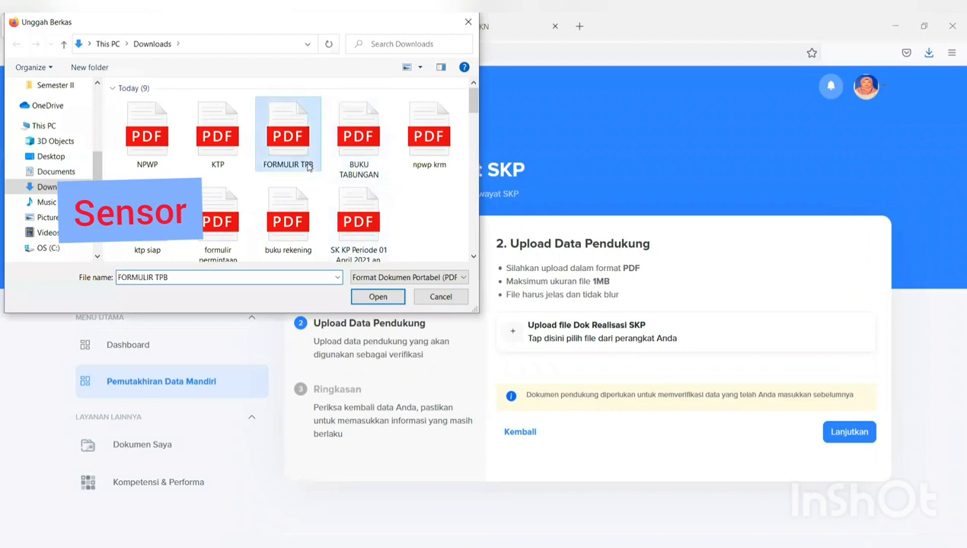
pyautogui.click(378, 297)
pyautogui.click(857, 432)
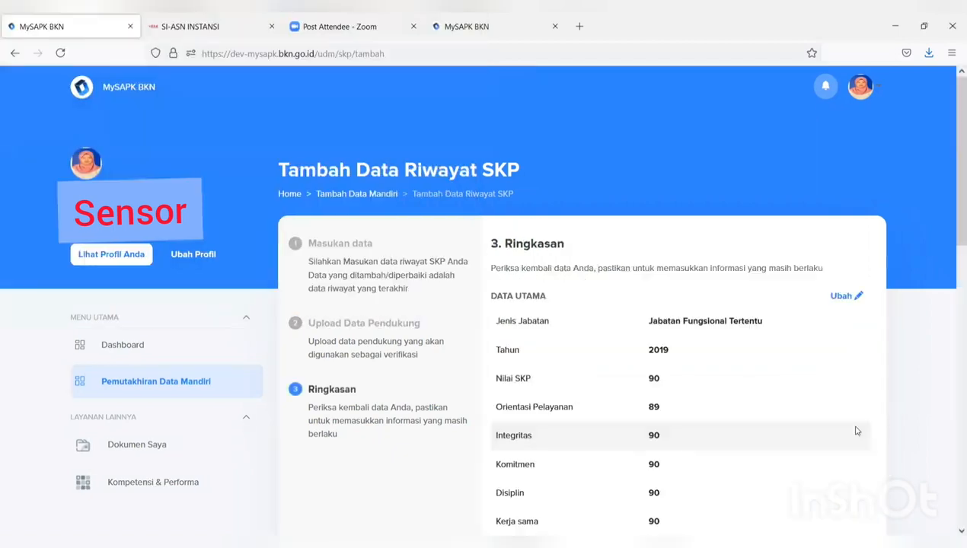
# - Tick the 'Saya menyatakan' declaration, submit the 2019 SKP record, and acknowledge the success message
pyautogui.scroll(-4, 857, 430)
pyautogui.scroll(-6, 850, 425)
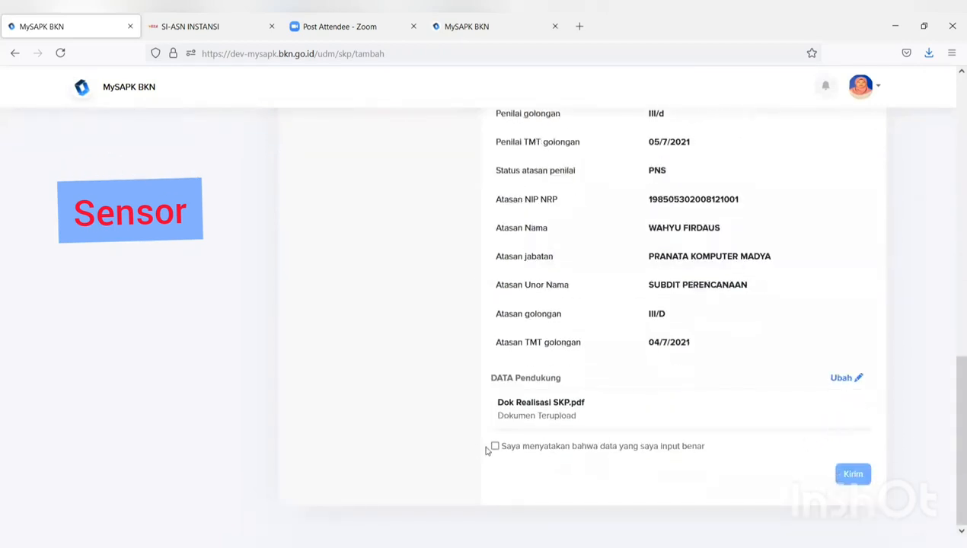
pyautogui.click(496, 447)
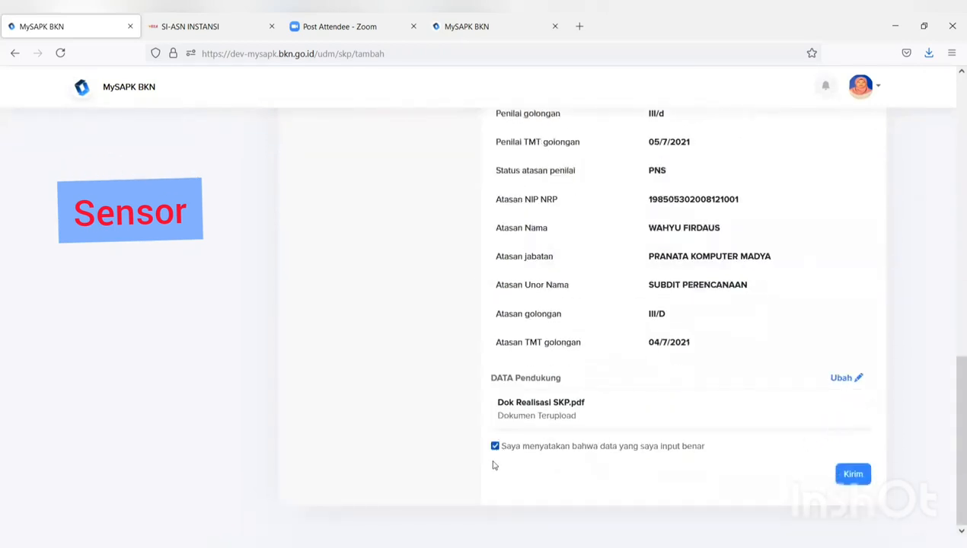
pyautogui.click(859, 474)
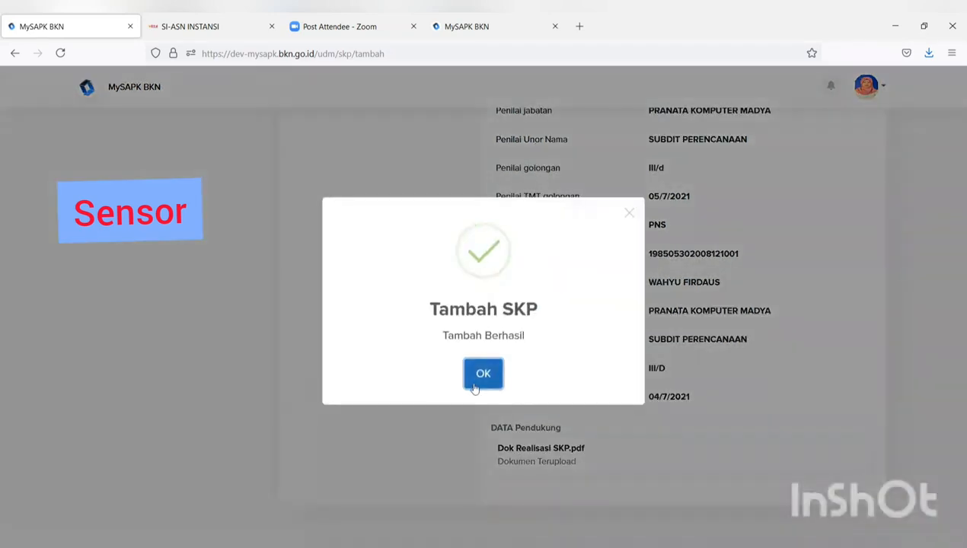
pyautogui.click(478, 378)
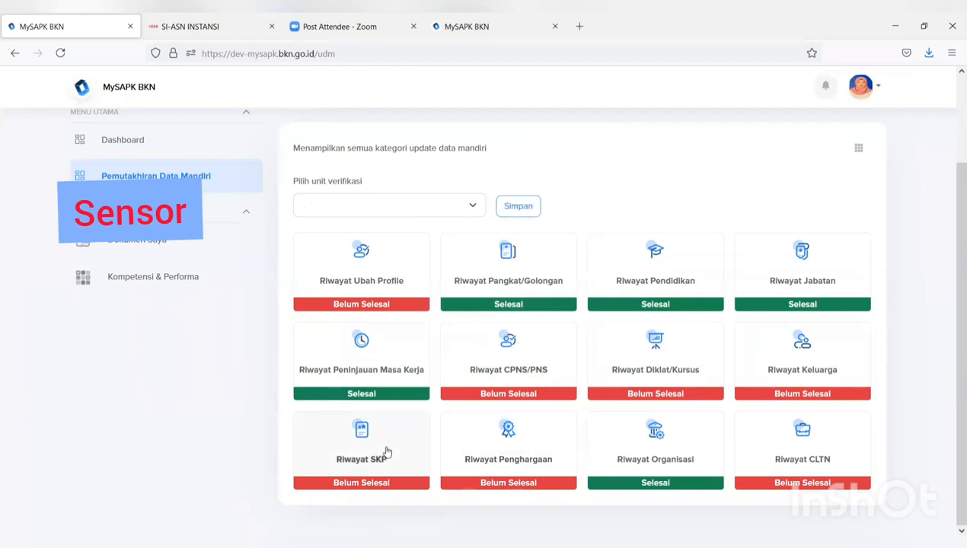
# - Open Riwayat Penghargaan to view the existing KARYA SATYA 10 TAHUN award record
pyautogui.click(512, 457)
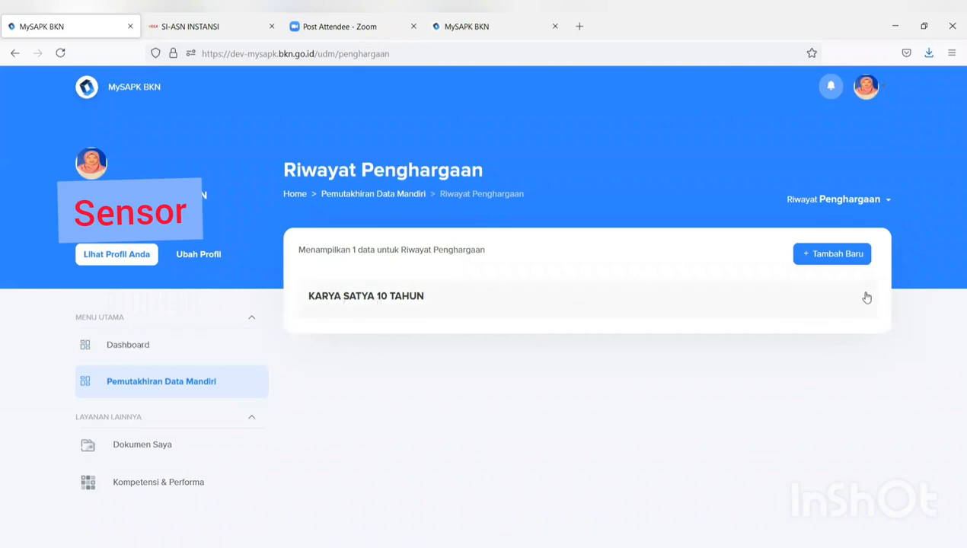
pyautogui.click(866, 299)
# - Edit the KARYA SATYA 10 TAHUN award, setting its decree date to 06/07/2021
pyautogui.click(877, 329)
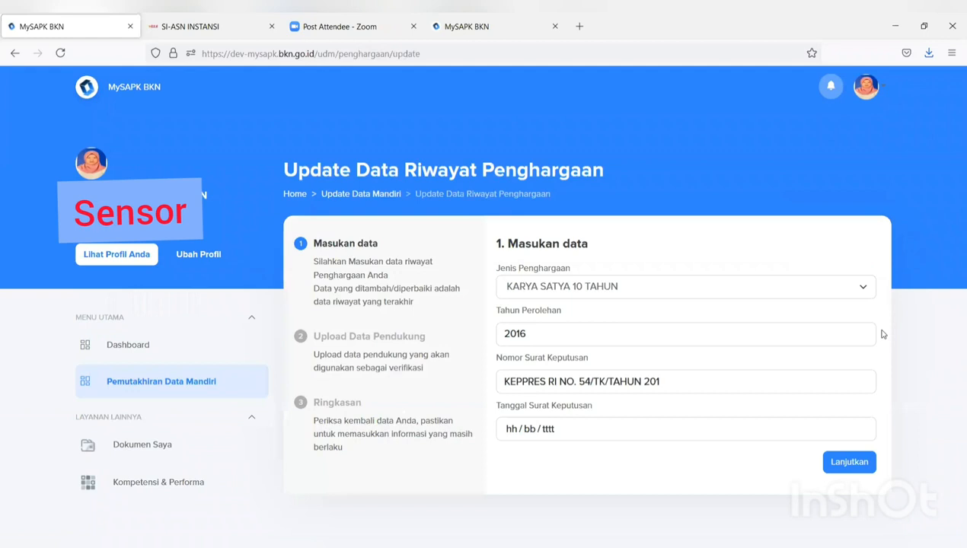
pyautogui.click(740, 429)
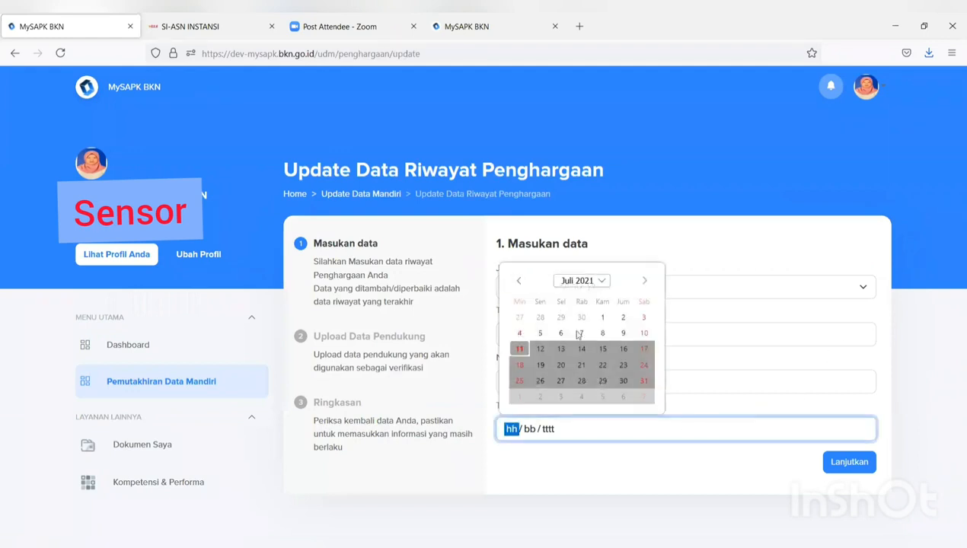
pyautogui.click(561, 333)
pyautogui.click(850, 462)
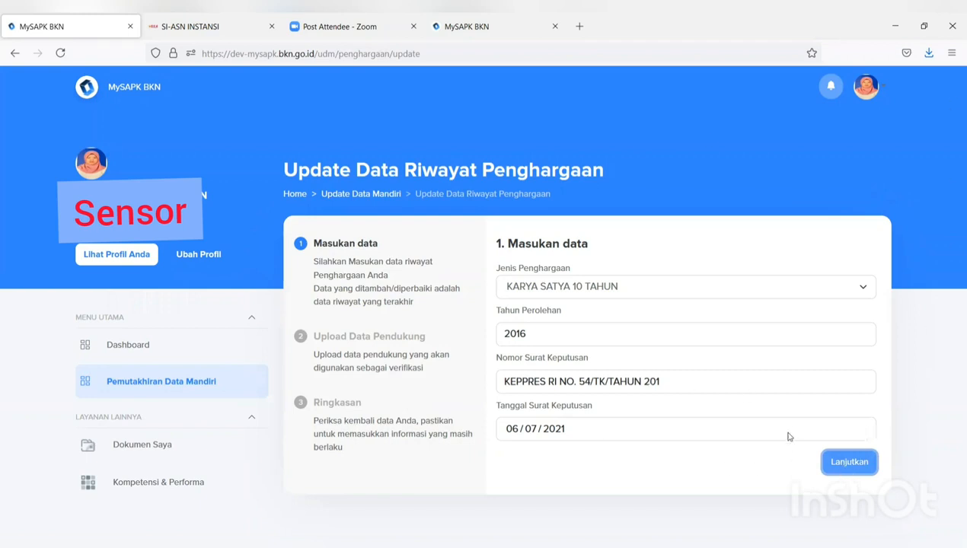
pyautogui.click(838, 463)
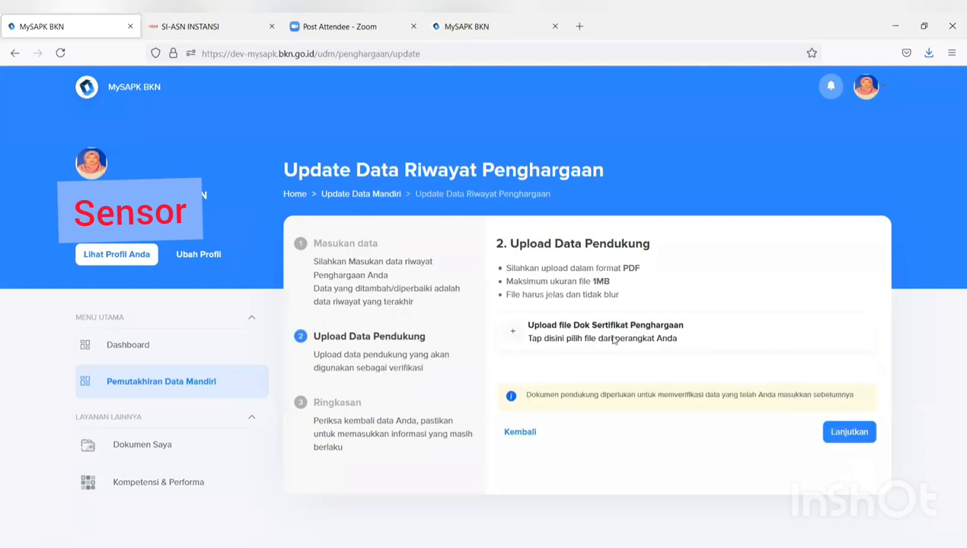
# - Attach the FORMULIR TPB PDF as the award certificate and continue to the summary
pyautogui.click(614, 339)
pyautogui.click(288, 137)
pyautogui.click(379, 298)
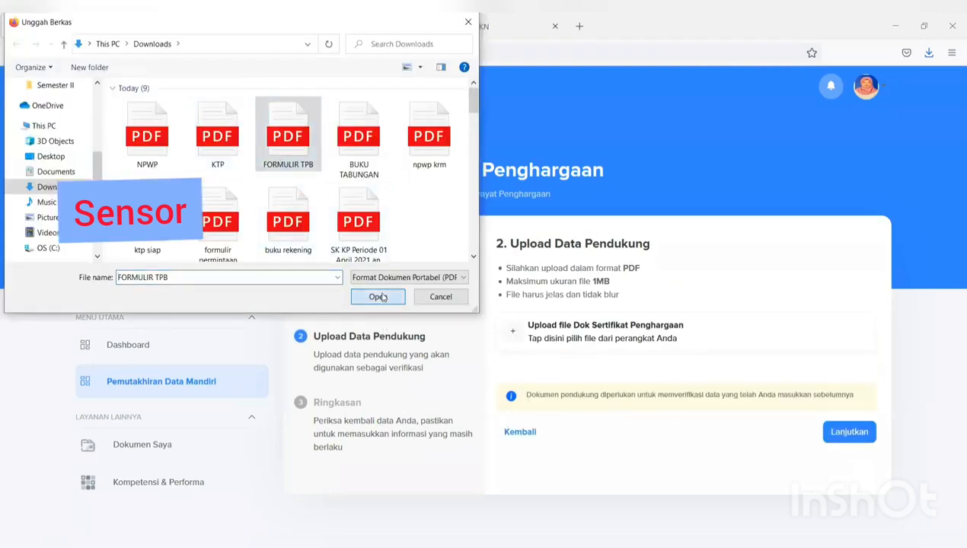
pyautogui.click(824, 432)
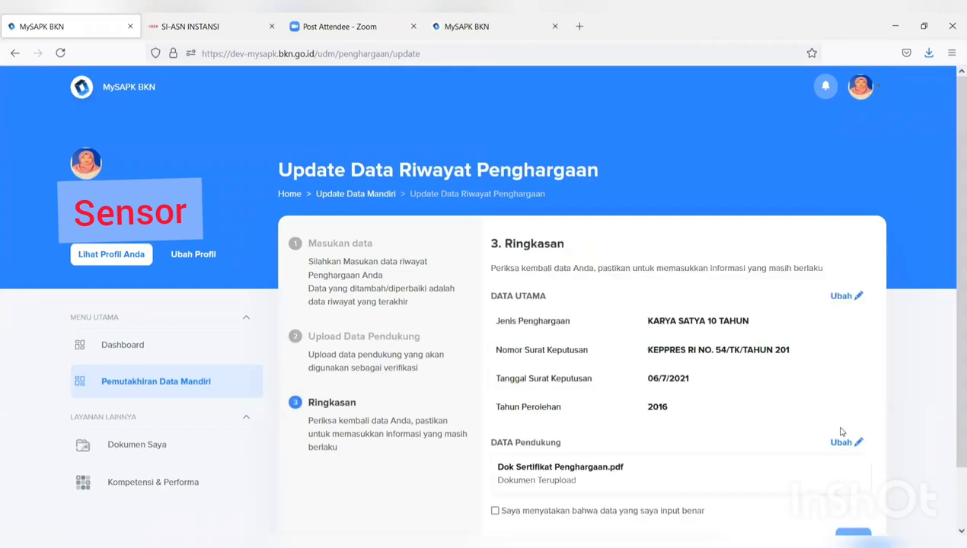
# - Declare the award data correct, submit it with Kirim, and acknowledge the success message
pyautogui.scroll(-1, 842, 434)
pyautogui.scroll(-1, 841, 434)
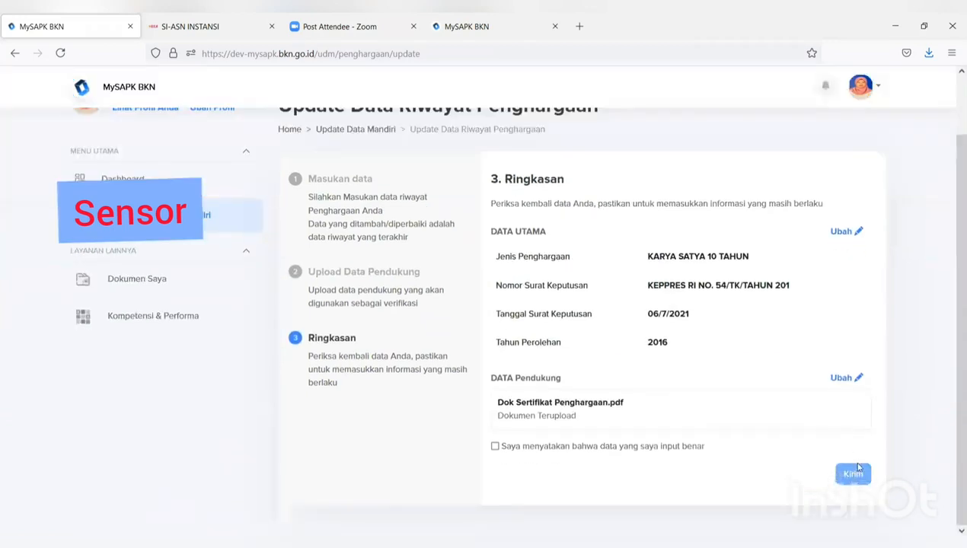
pyautogui.click(495, 447)
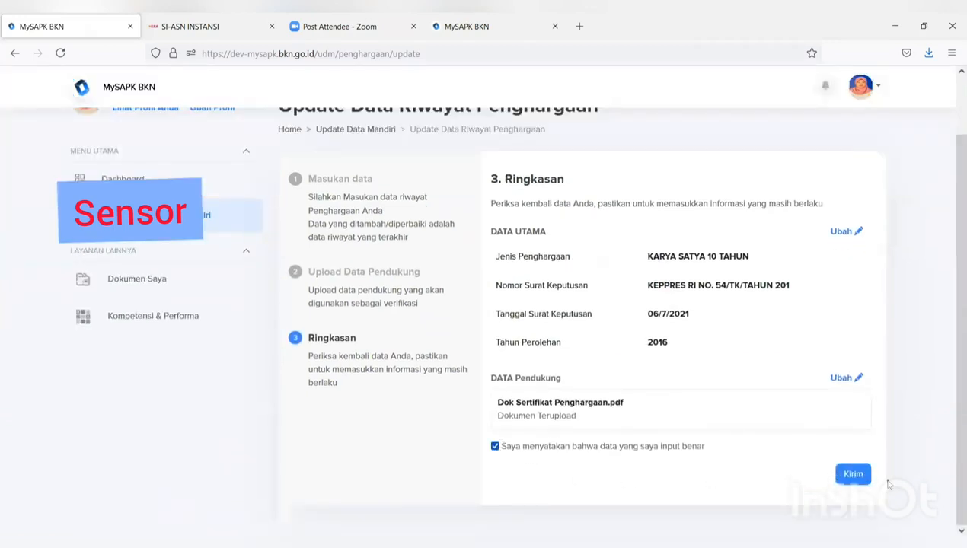
pyautogui.click(854, 474)
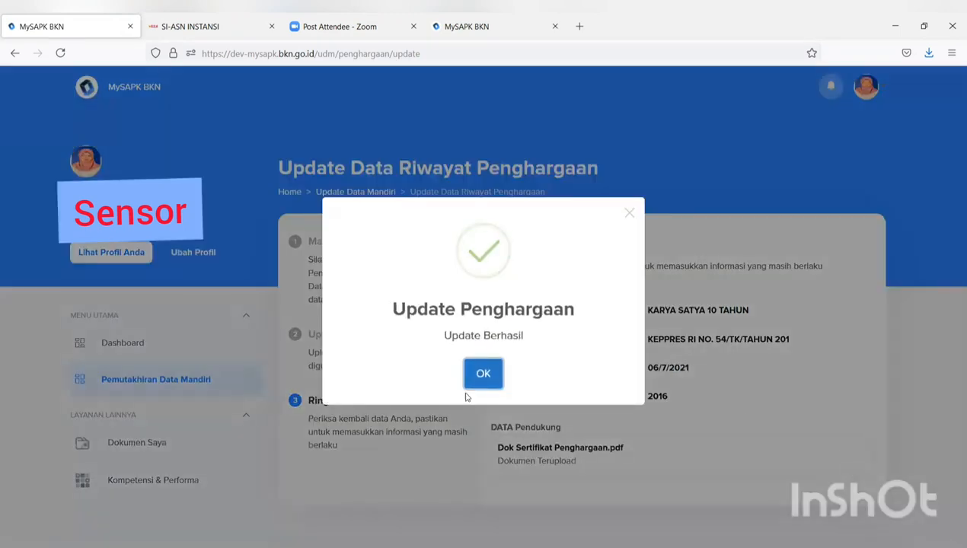
pyautogui.click(483, 373)
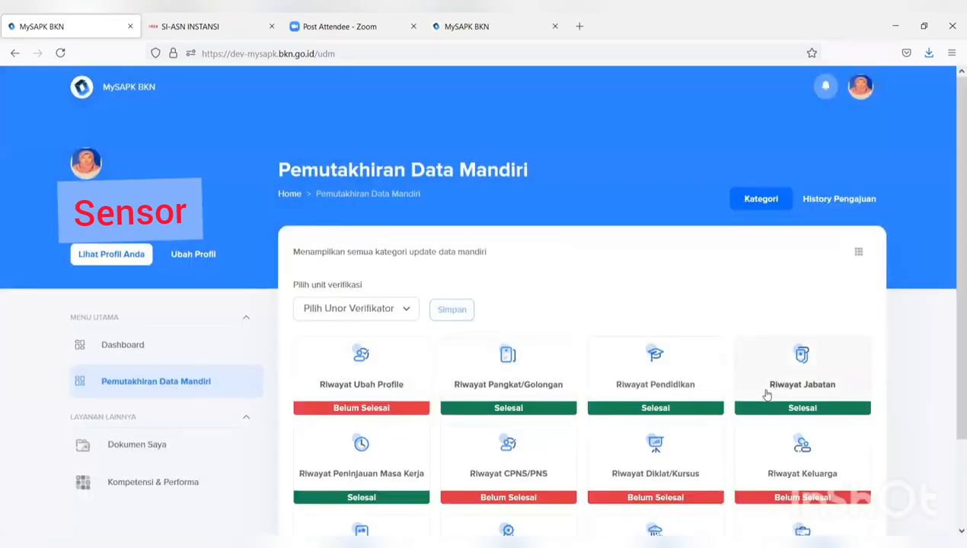
# - Open Riwayat CLTN and choose Ubah Data on the 7-11-2021 leave record
pyautogui.scroll(-3, 761, 389)
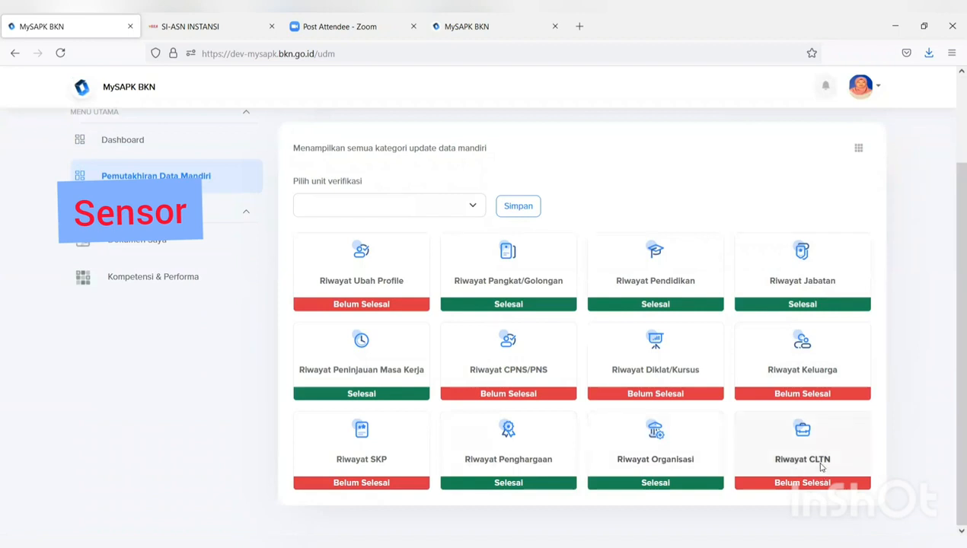
pyautogui.click(822, 468)
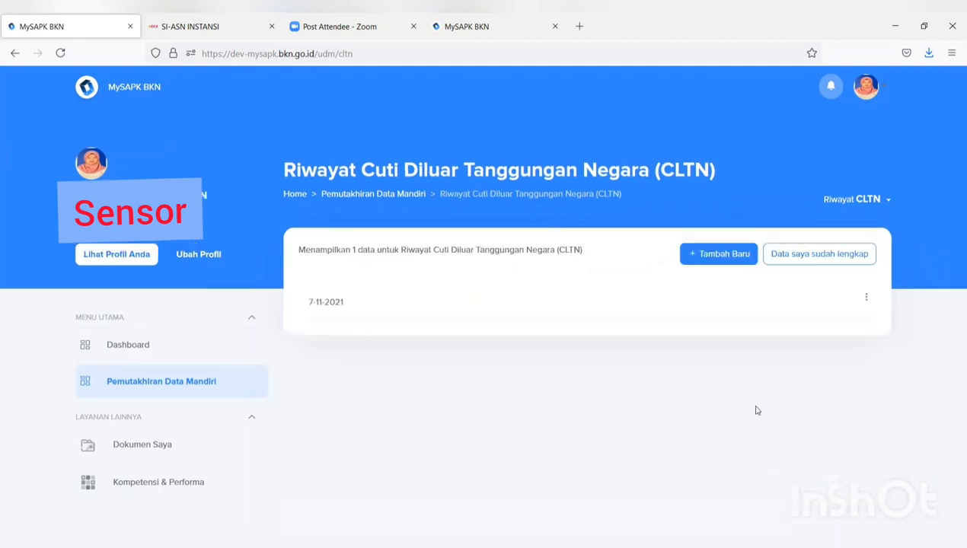
pyautogui.click(866, 298)
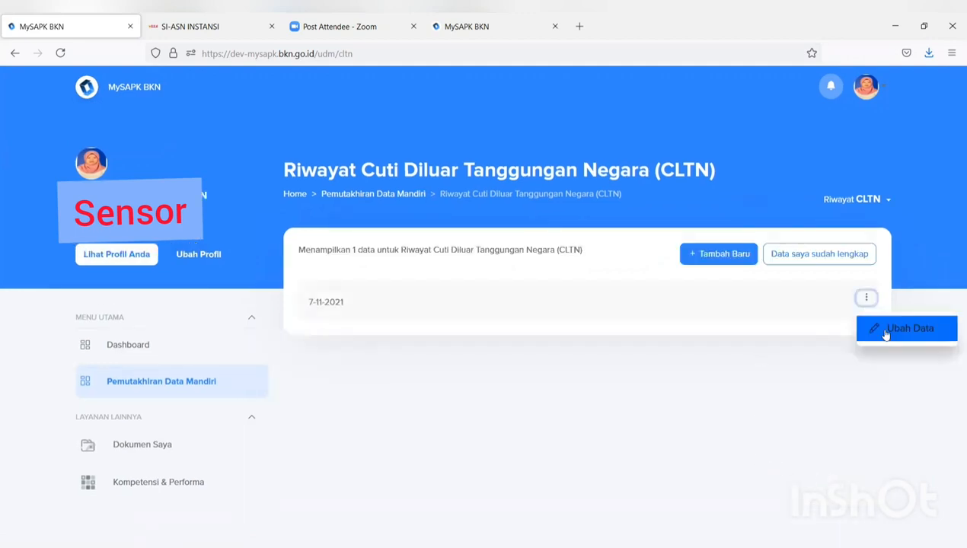
pyautogui.click(886, 335)
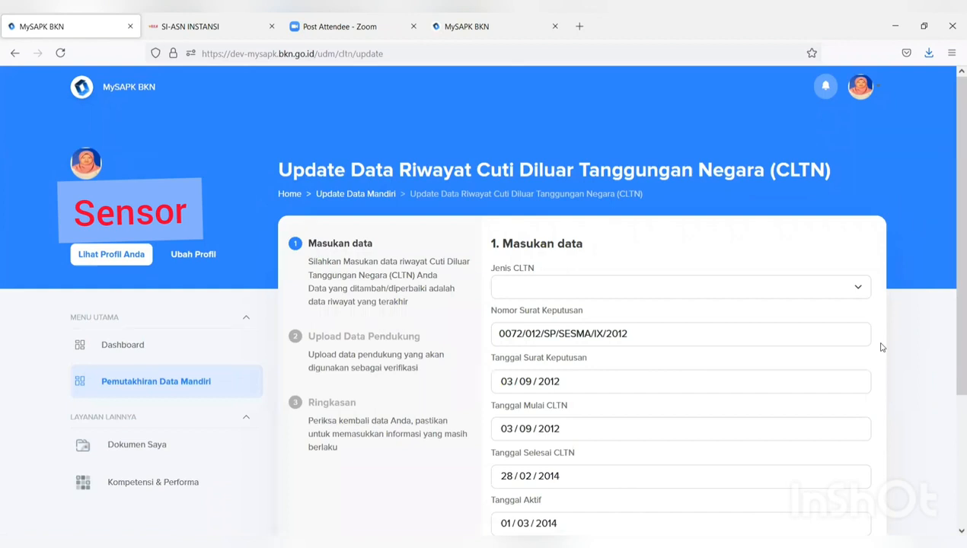
# - Set the CLTN type to Penetapan CLTN and the technical-consideration number to 99
pyautogui.click(831, 292)
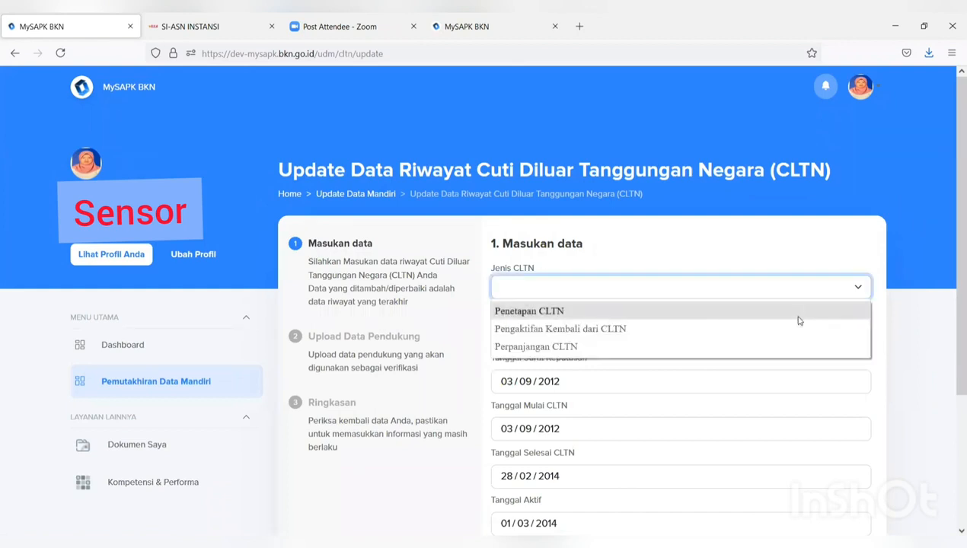
pyautogui.click(799, 320)
pyautogui.scroll(-3, 804, 339)
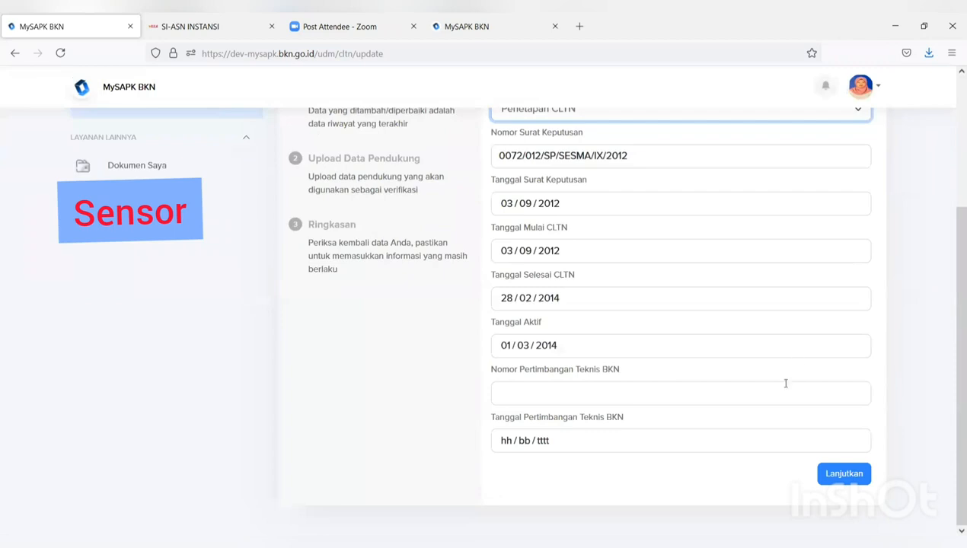
pyautogui.click(840, 479)
pyautogui.click(743, 400)
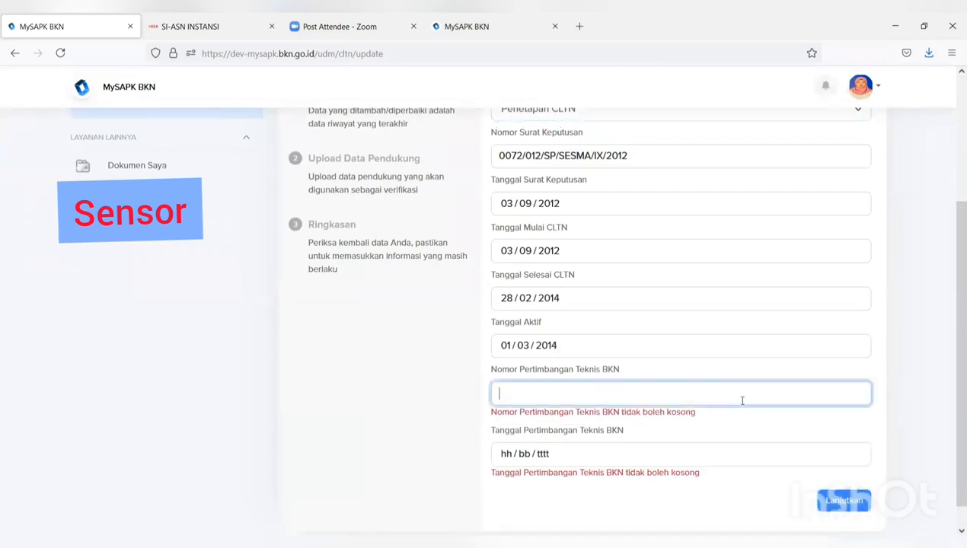
pyautogui.write('99')
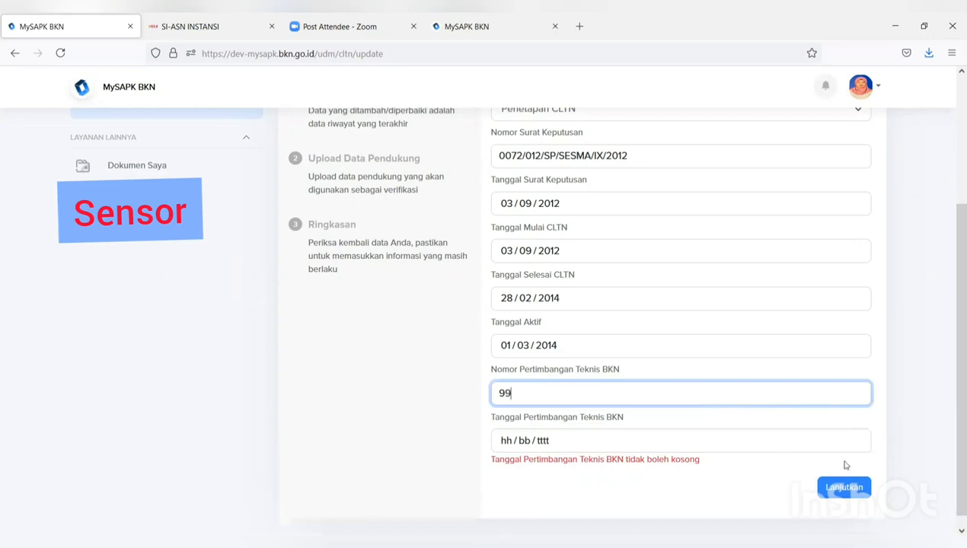
pyautogui.click(837, 490)
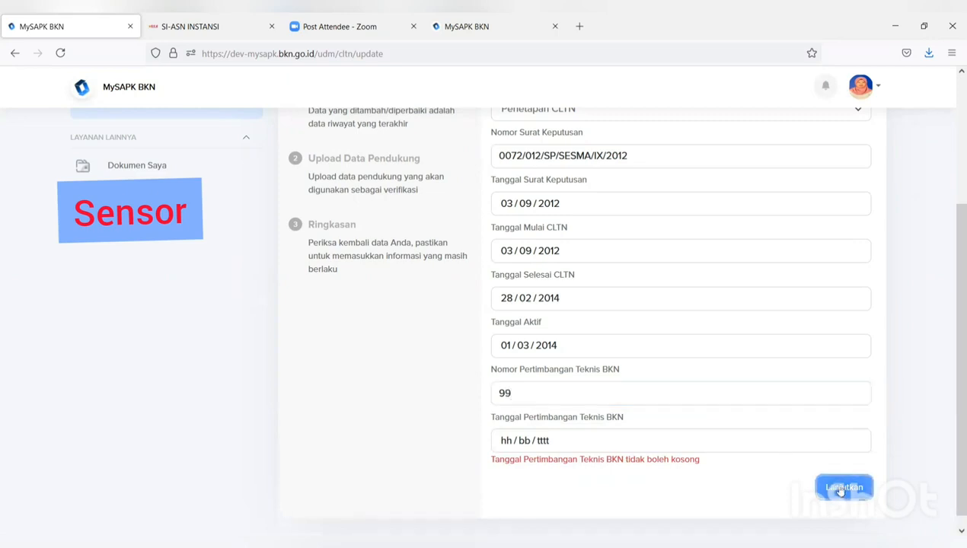
# - Set Tanggal Pertimbangan Teknis BKN to 04/07/2021 and proceed to the upload step
pyautogui.scroll(3, 856, 488)
pyautogui.scroll(-3, 855, 488)
pyautogui.scroll(1, 823, 497)
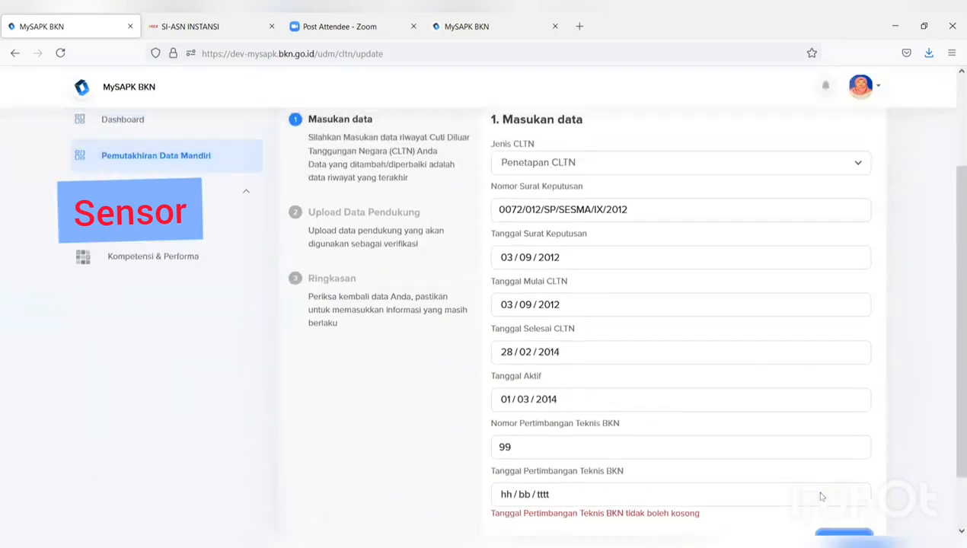
pyautogui.click(764, 495)
pyautogui.click(510, 398)
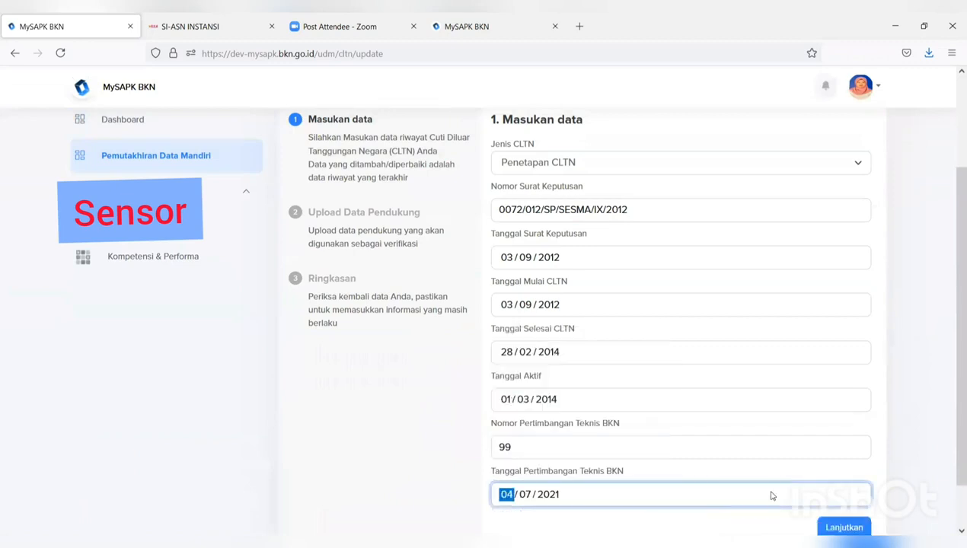
pyautogui.scroll(-1, 823, 503)
pyautogui.click(846, 475)
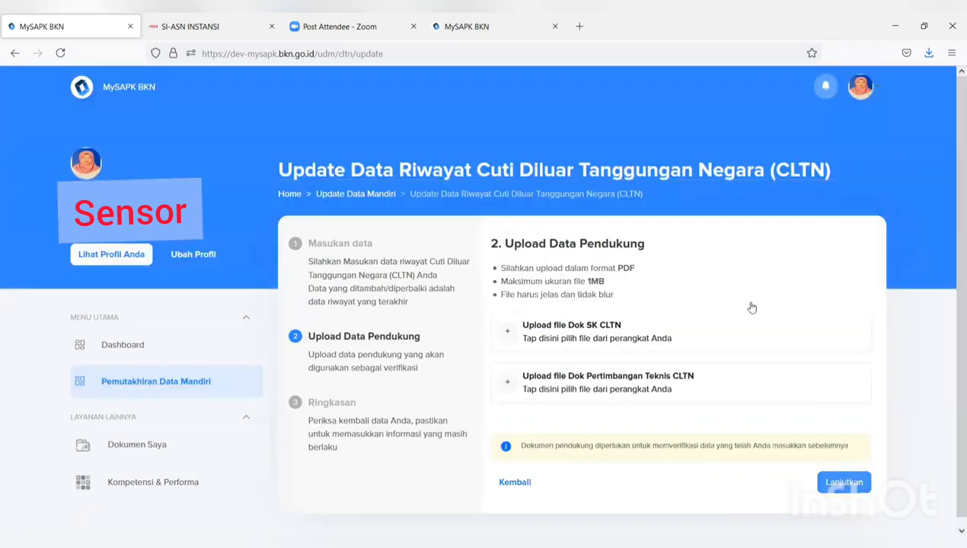
# - Attach the FORMULIR TPB PDF as both the Dok SK CLTN and the Dok Pertimbangan Teknis
pyautogui.click(632, 328)
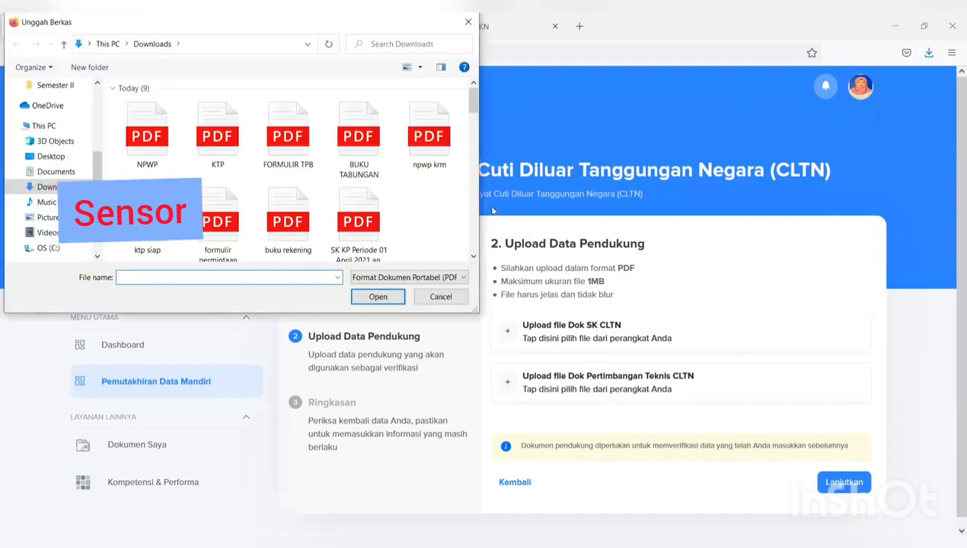
pyautogui.click(289, 137)
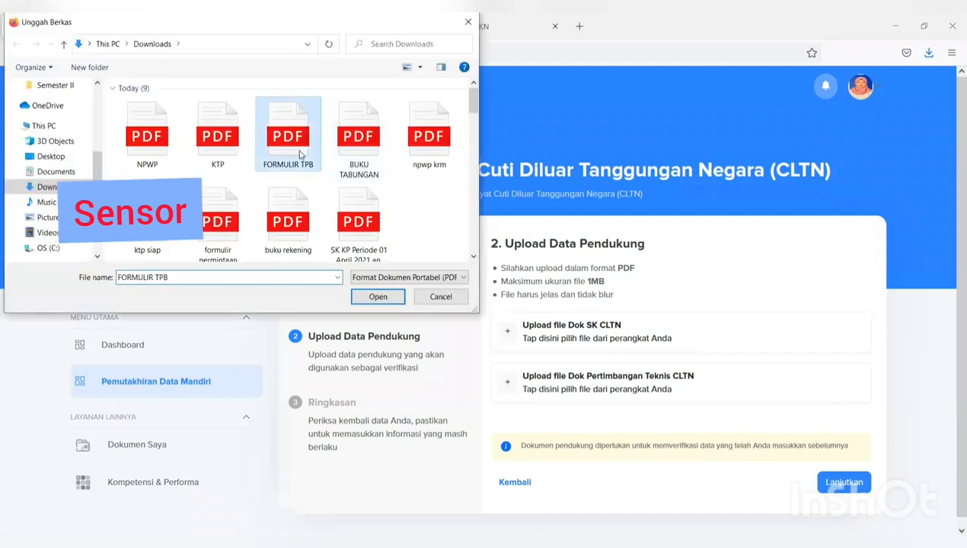
pyautogui.click(374, 296)
pyautogui.scroll(-1, 611, 382)
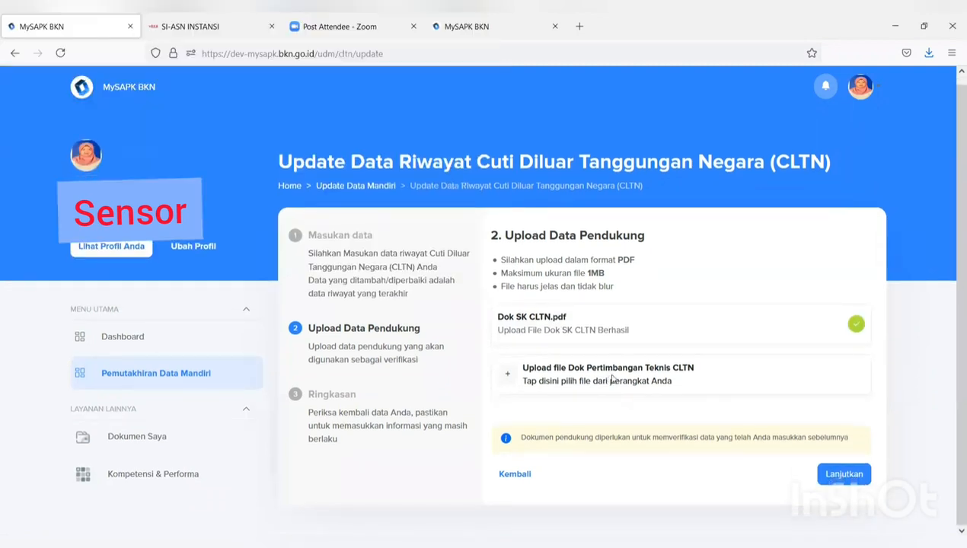
pyautogui.click(611, 379)
pyautogui.click(289, 137)
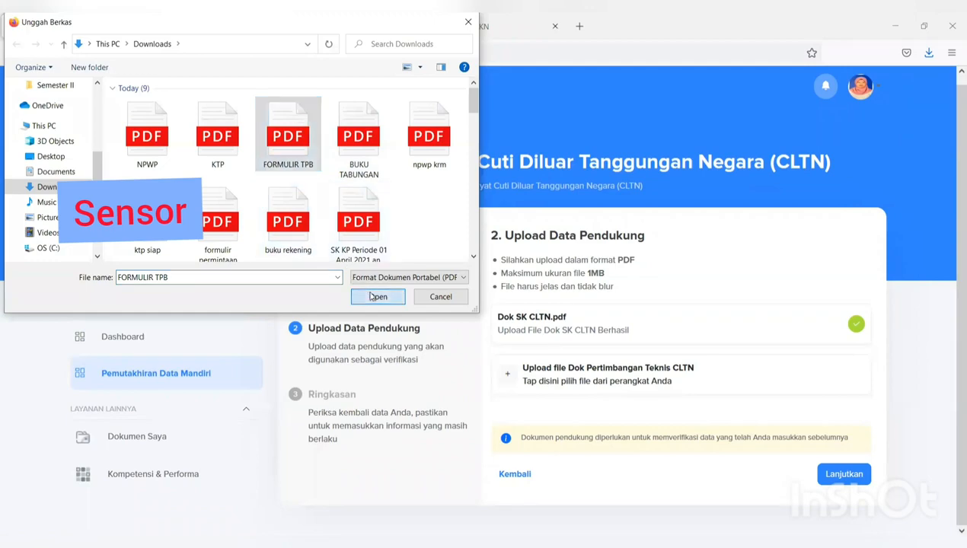
pyautogui.click(373, 296)
# - Confirm the CLTN summary, tick the declaration, submit it, and open History Pengajuan
pyautogui.click(842, 471)
pyautogui.scroll(-3, 843, 472)
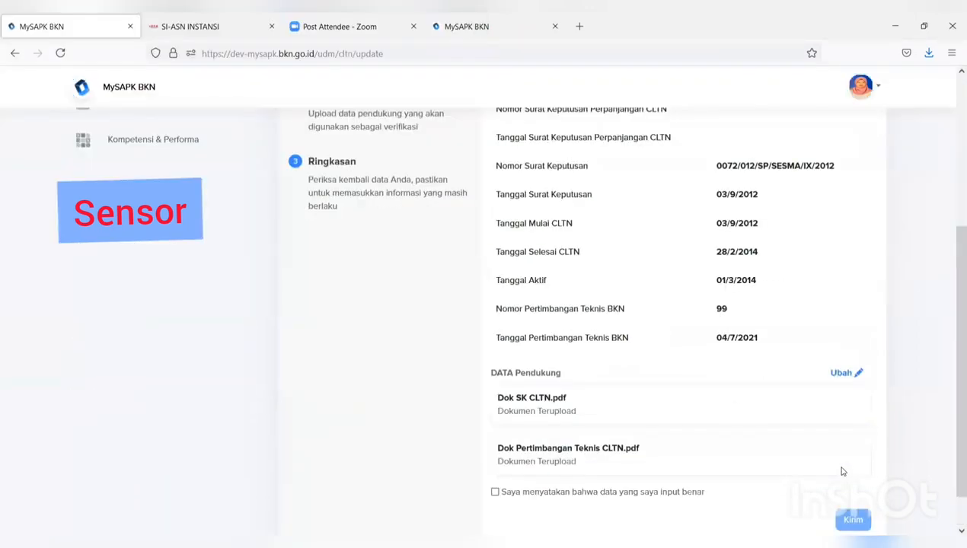
pyautogui.scroll(-1, 843, 471)
pyautogui.click(495, 446)
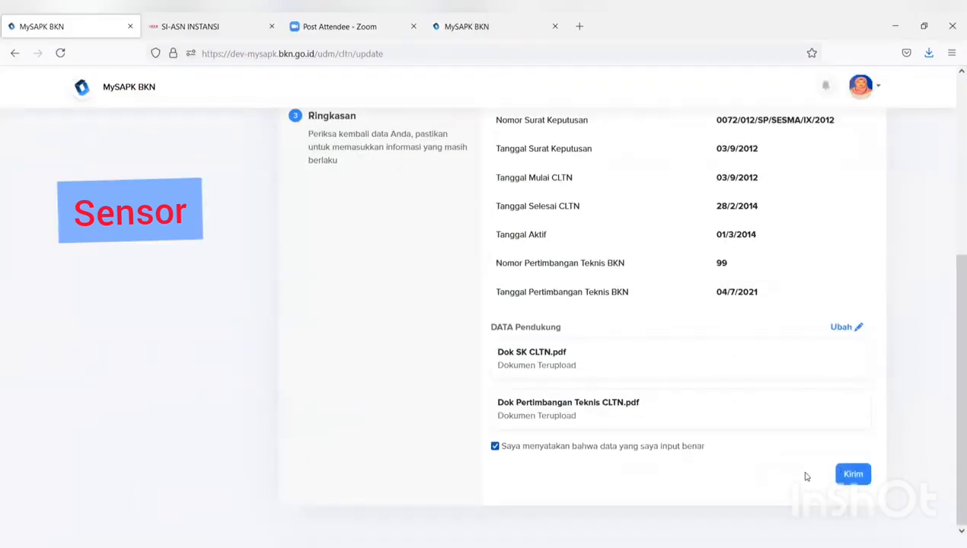
pyautogui.click(855, 473)
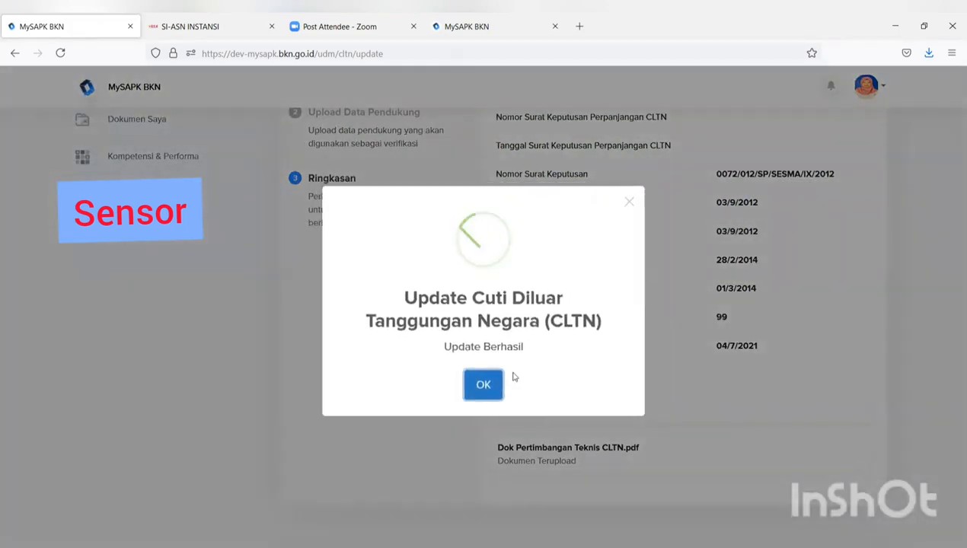
pyautogui.click(483, 387)
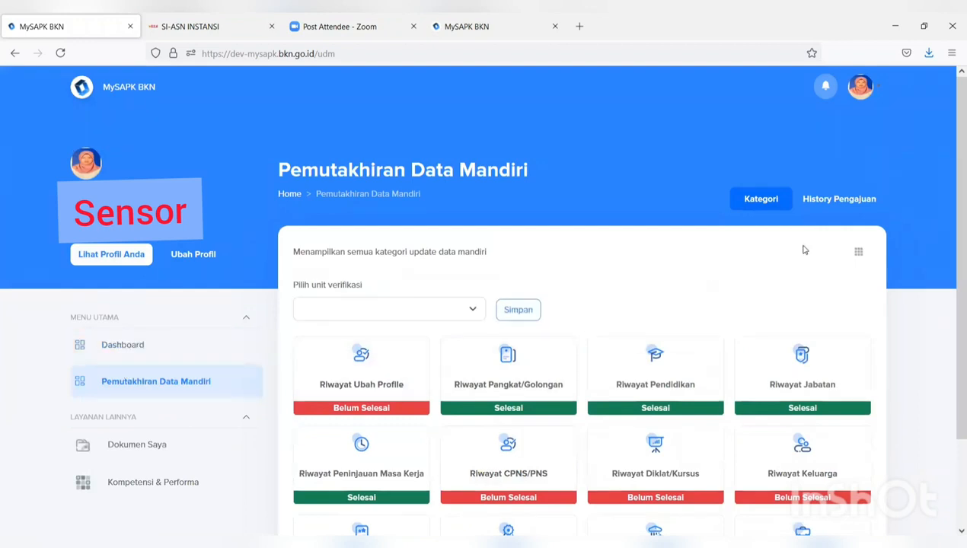
pyautogui.click(831, 200)
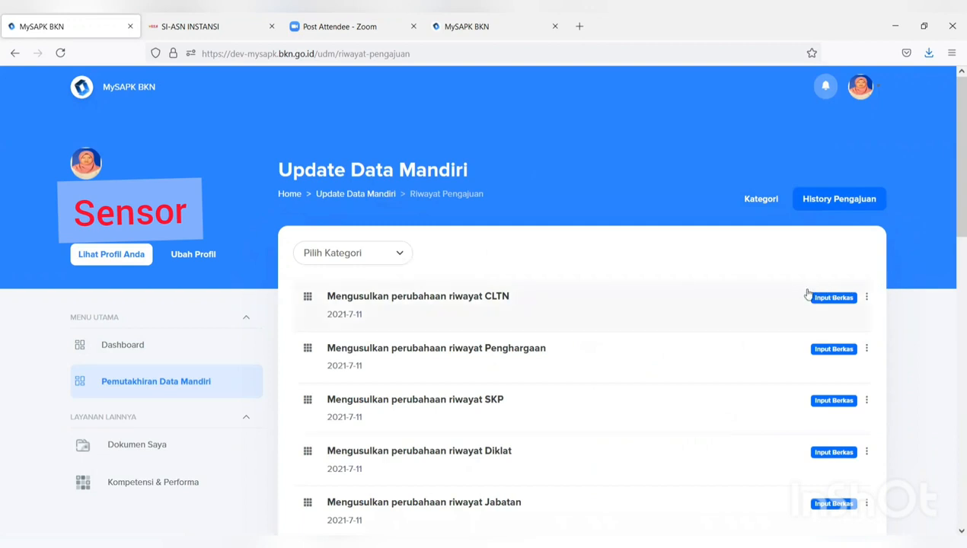
# - Find the CLTN and Penghargaan entries dated 2021-7-11 in Riwayat Pengajuan, then go to the Dashboard
pyautogui.scroll(-5, 807, 294)
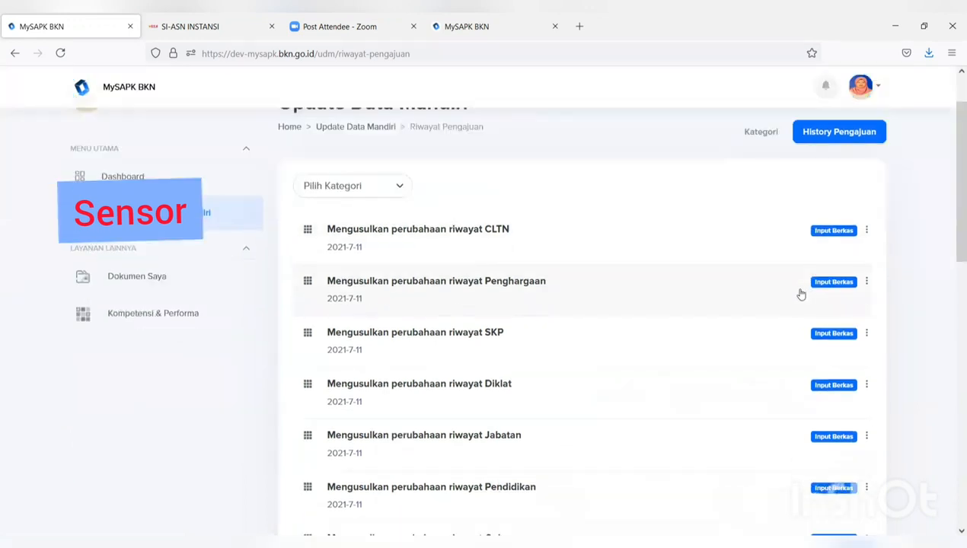
pyautogui.scroll(5, 793, 295)
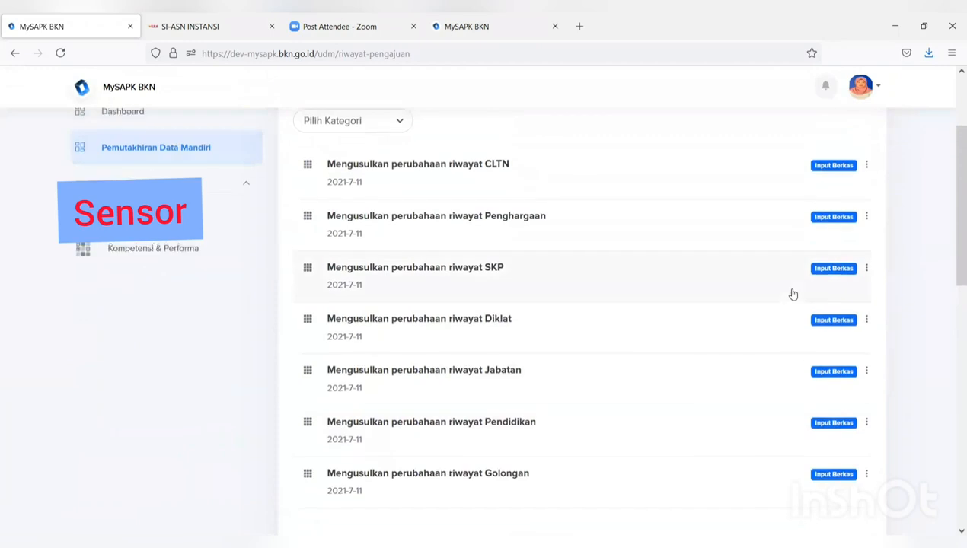
pyautogui.scroll(-5, 794, 295)
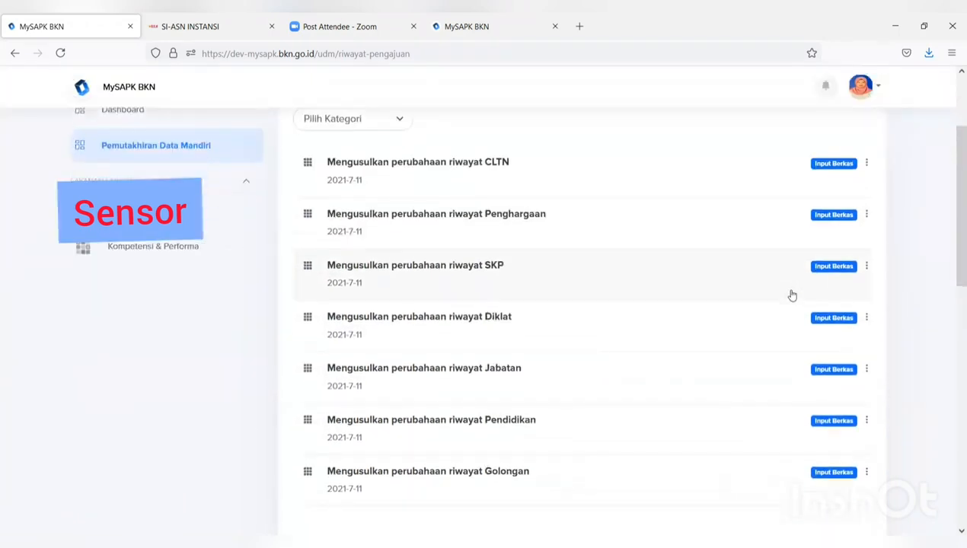
pyautogui.scroll(3, 818, 229)
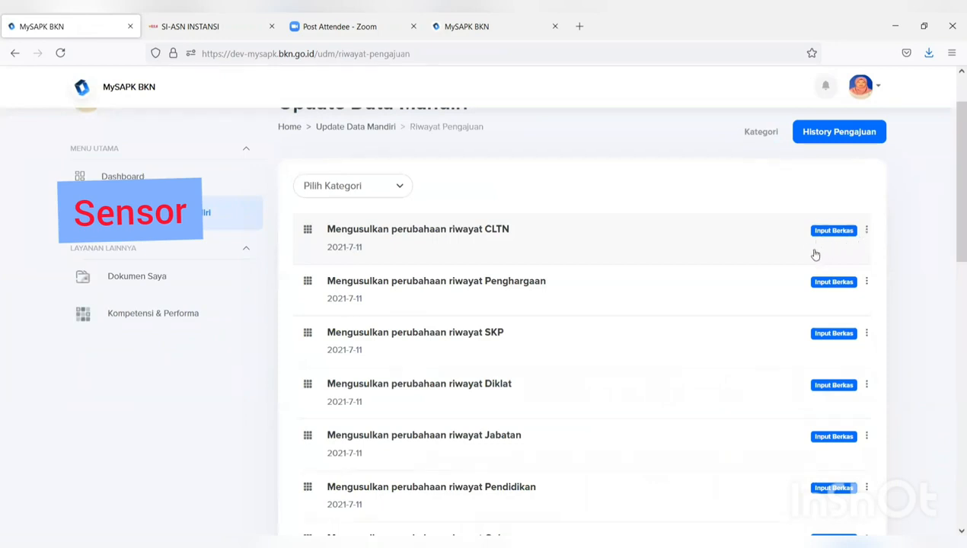
pyautogui.scroll(2, 816, 254)
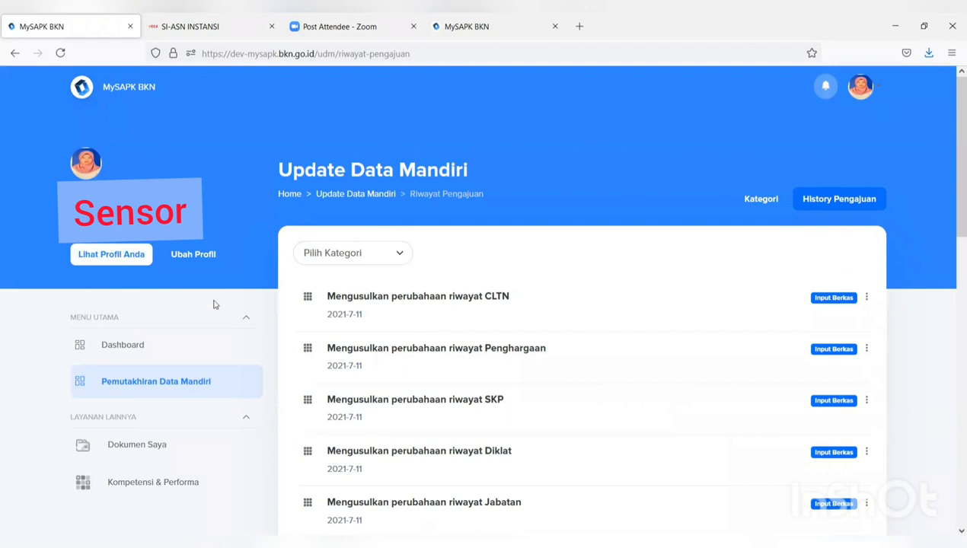
pyautogui.click(151, 355)
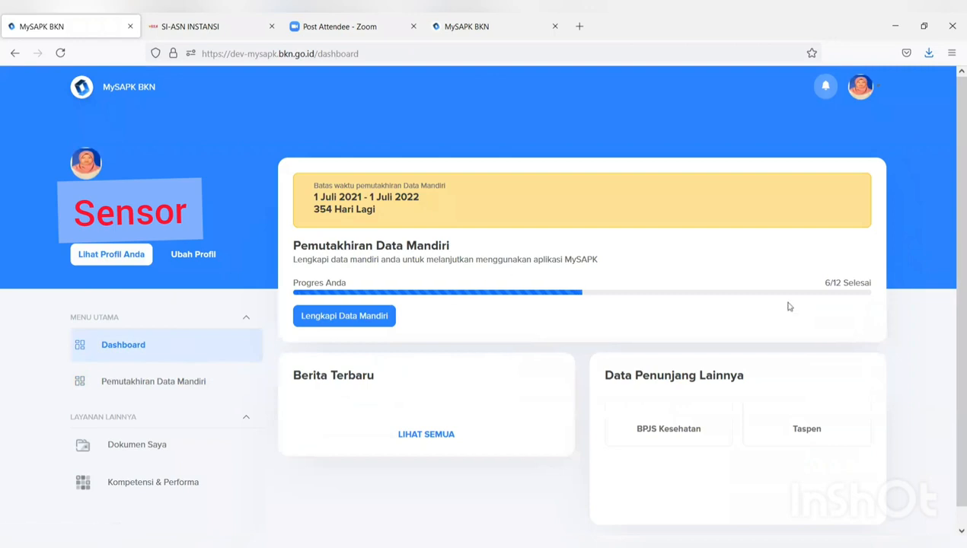
# - Scroll through the news on the dashboard
pyautogui.scroll(-1, 726, 292)
pyautogui.scroll(1, 725, 292)
pyautogui.scroll(-5, 572, 371)
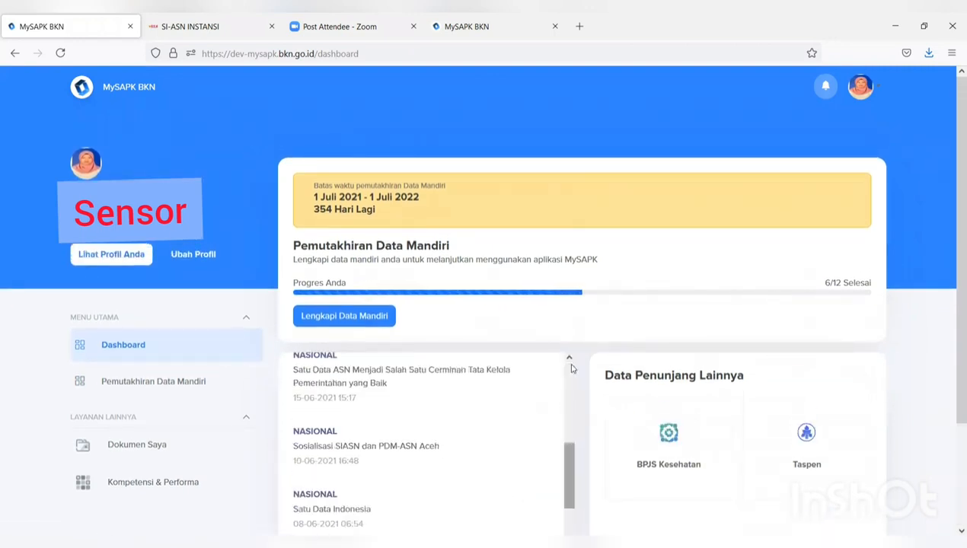
pyautogui.scroll(-2, 572, 369)
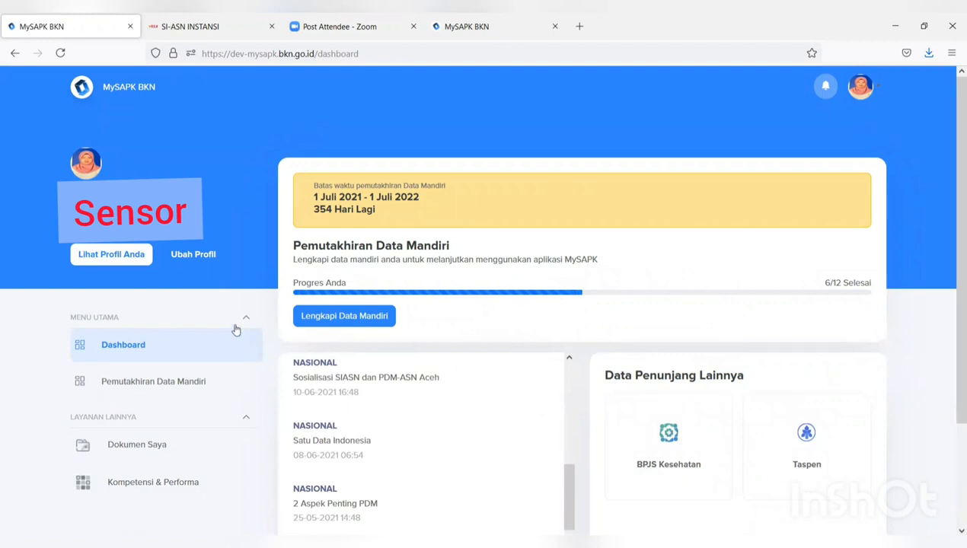
pyautogui.scroll(-2, 236, 330)
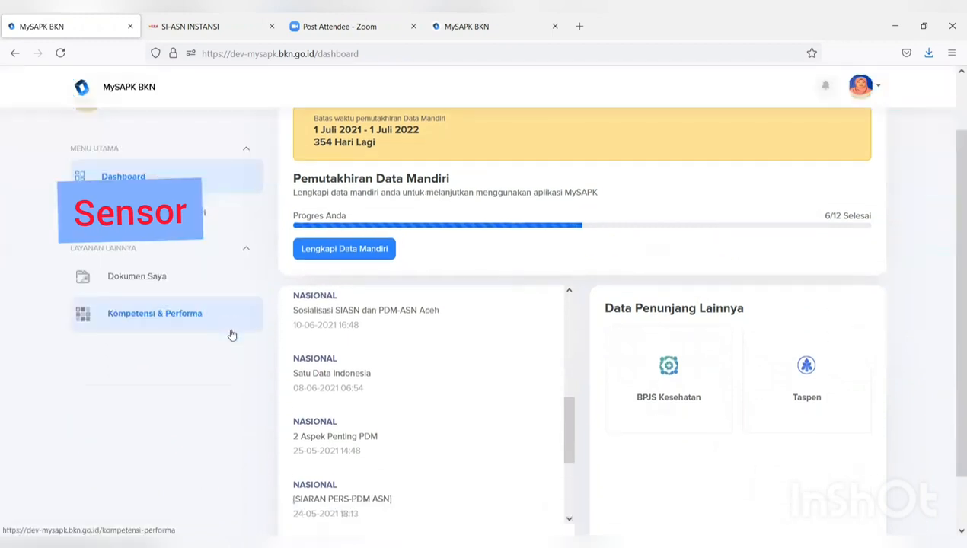
# - Browse the stored documents listed under Dokumen Saya
pyautogui.click(138, 277)
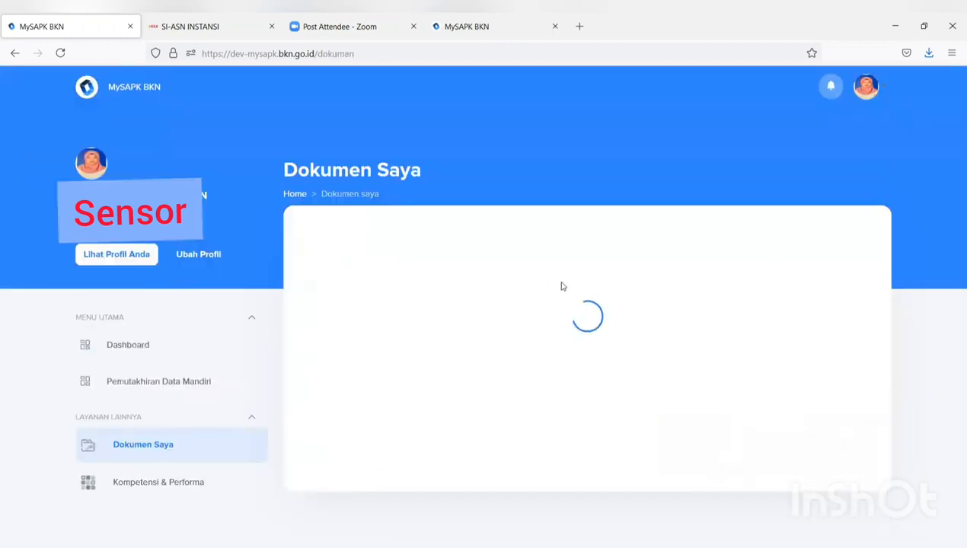
pyautogui.scroll(-5, 586, 290)
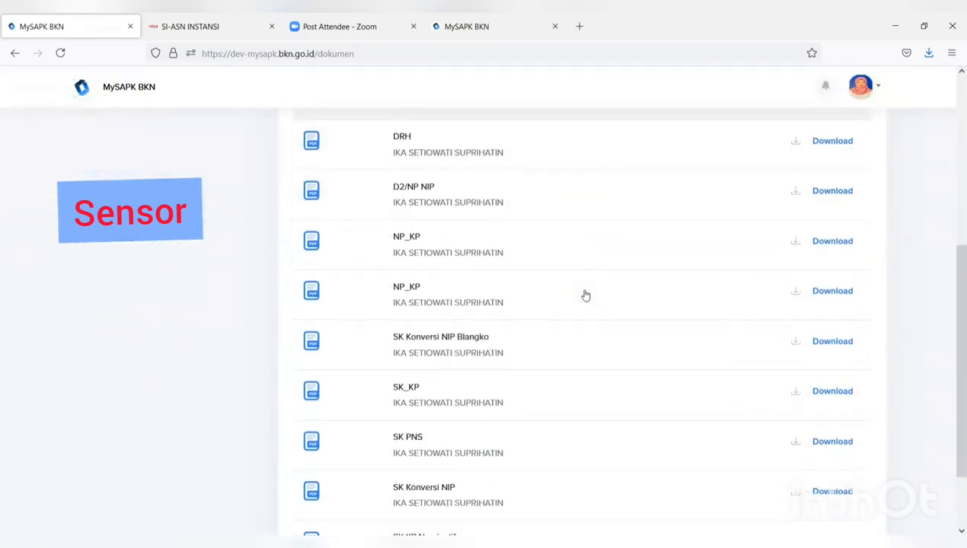
pyautogui.scroll(5, 585, 295)
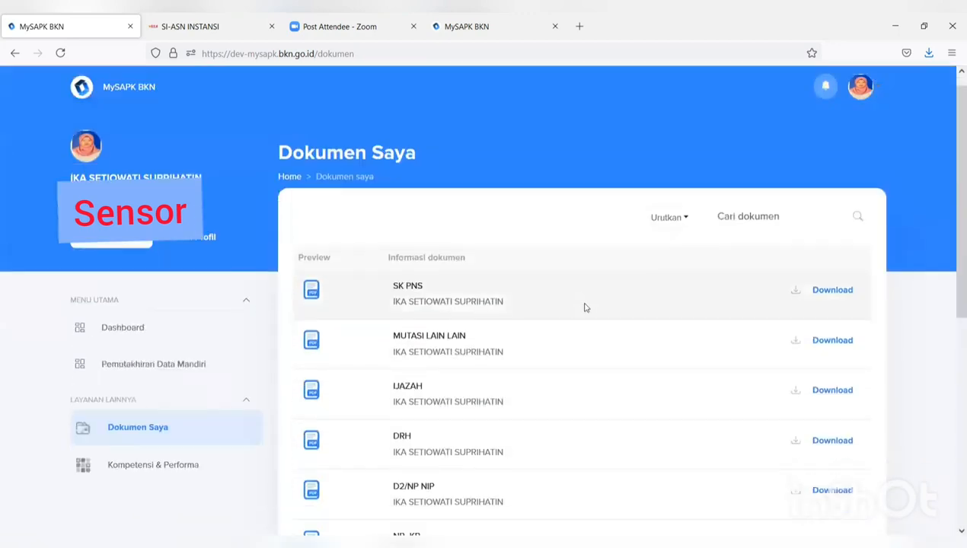
pyautogui.scroll(-4, 585, 295)
pyautogui.scroll(-1, 584, 312)
pyautogui.scroll(1, 583, 318)
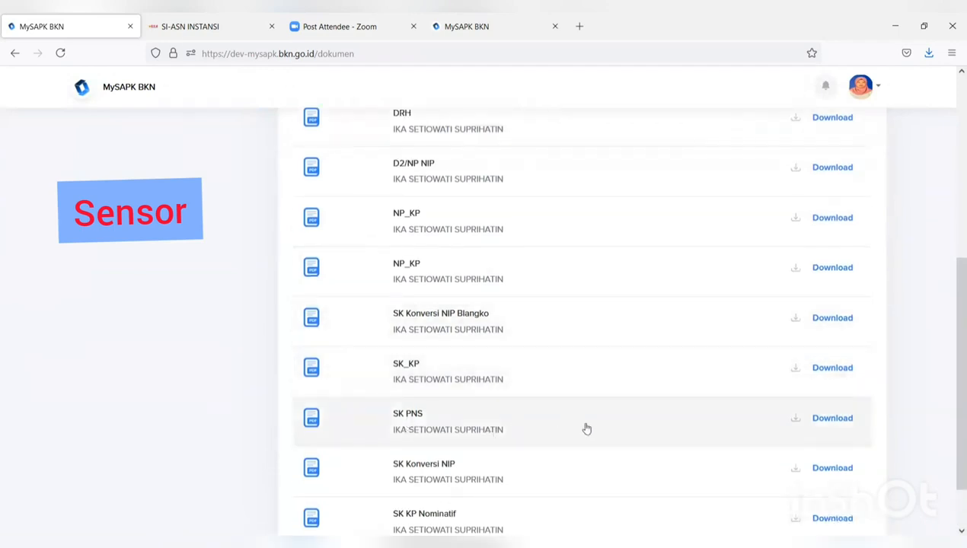
pyautogui.scroll(-1, 588, 428)
pyautogui.scroll(5, 590, 427)
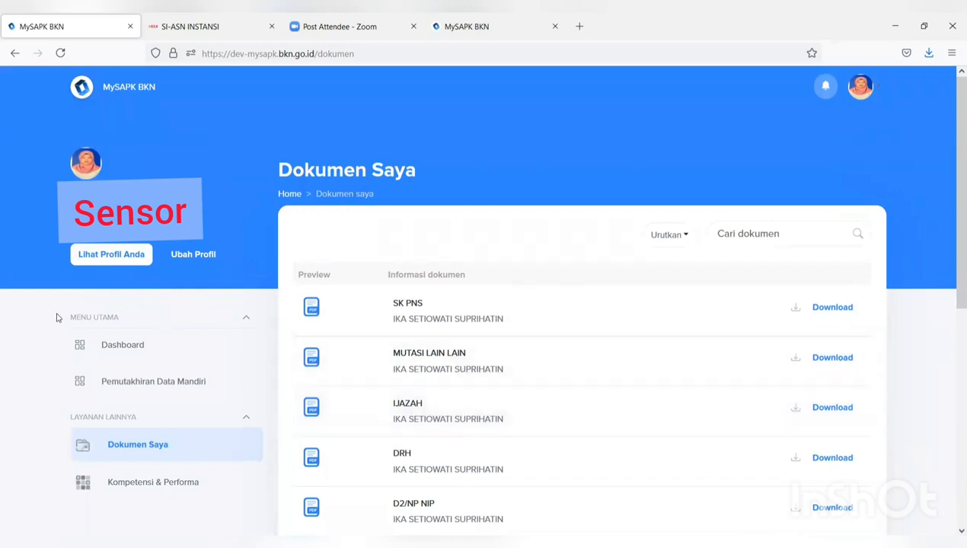
# - Return to the Pemutakhiran Data Mandiri categories and look over their completion status
pyautogui.click(204, 380)
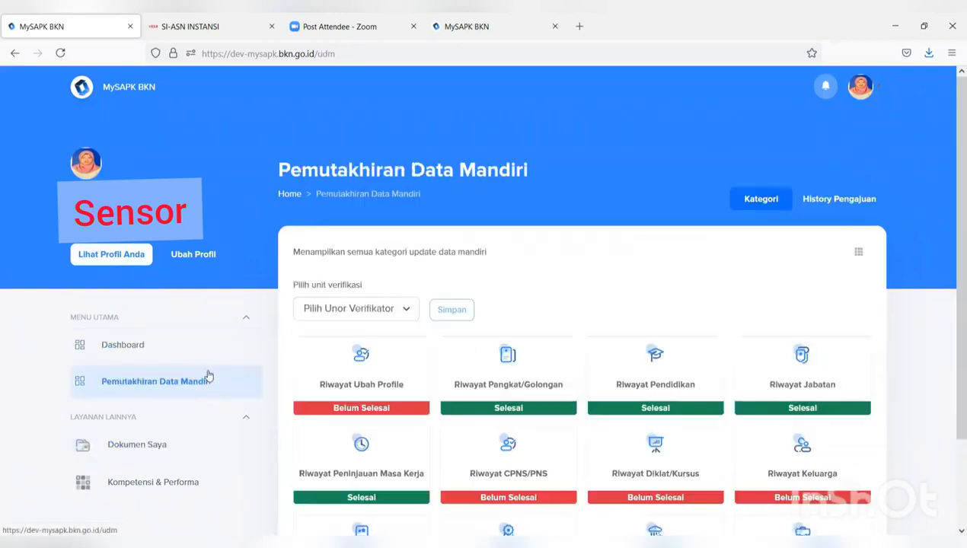
pyautogui.scroll(-2, 464, 303)
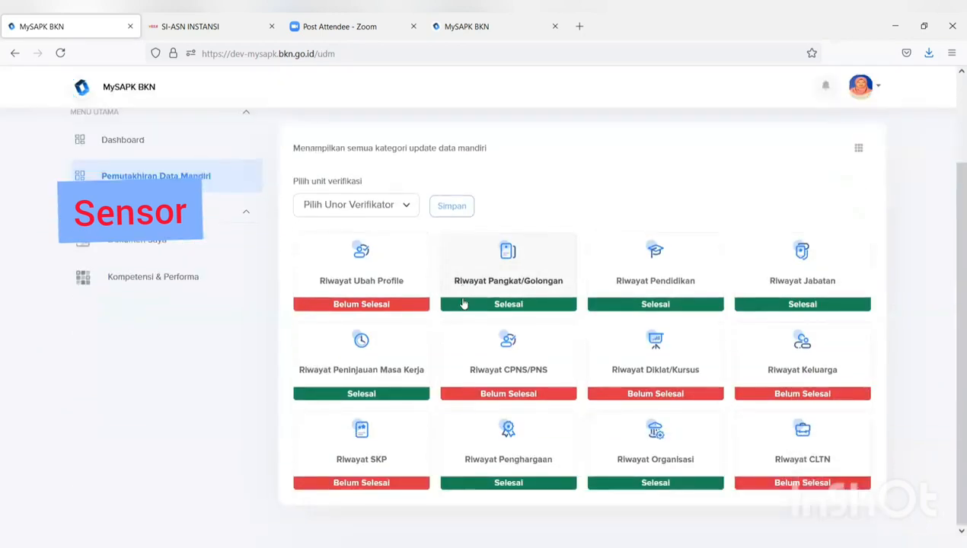
pyautogui.scroll(2, 463, 303)
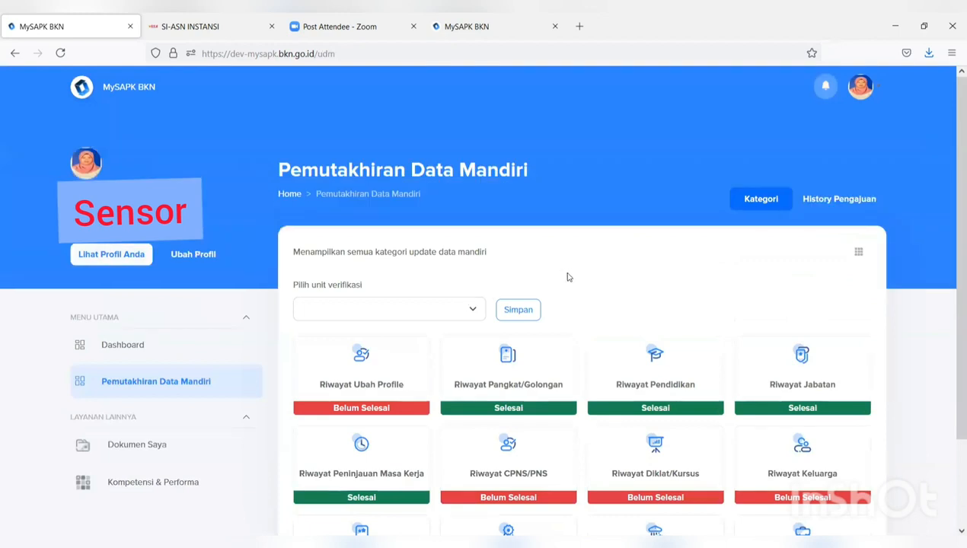